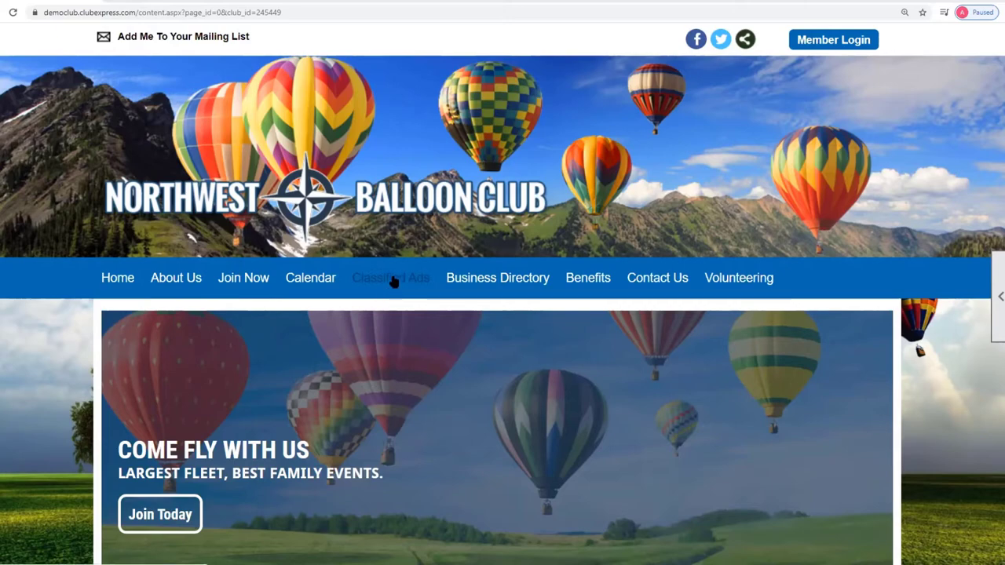
- Open the club's Classified Ads page and check the category list, leaving Any selected
{"action": "left_click", "coordinate": [393, 279]}
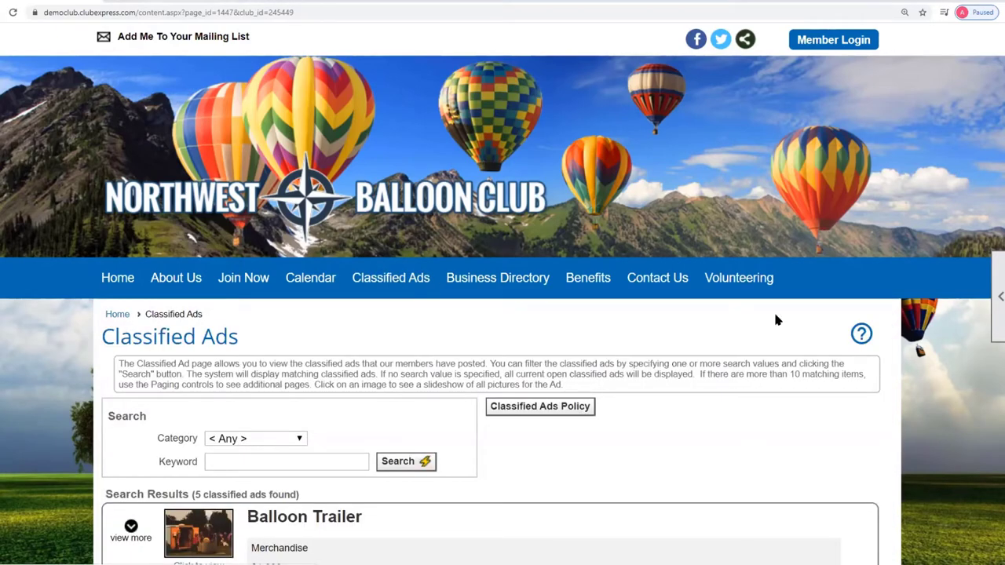
{"action": "scroll", "coordinate": [1002, 196], "scroll_direction": "down", "scroll_amount": 3}
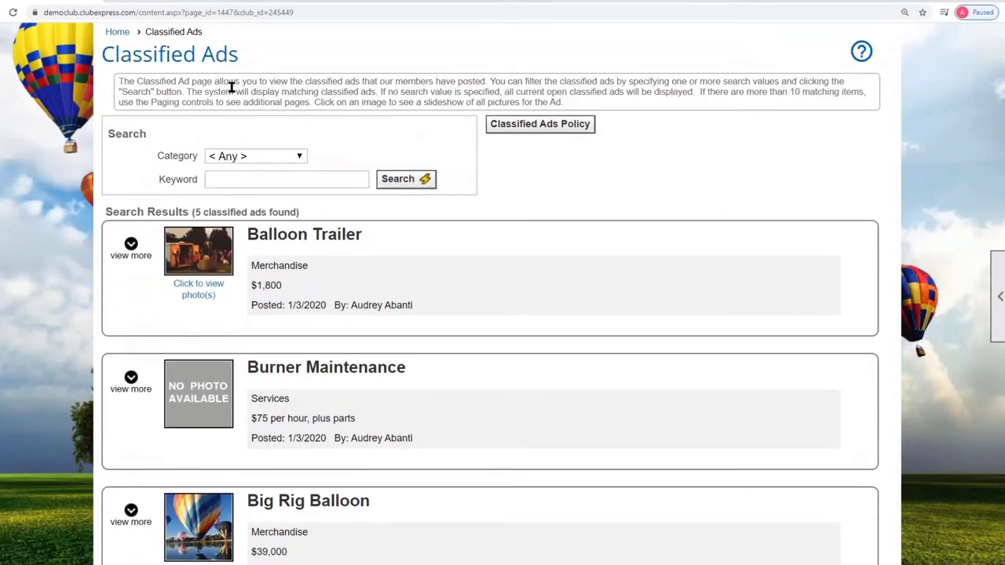
{"action": "left_click", "coordinate": [301, 157]}
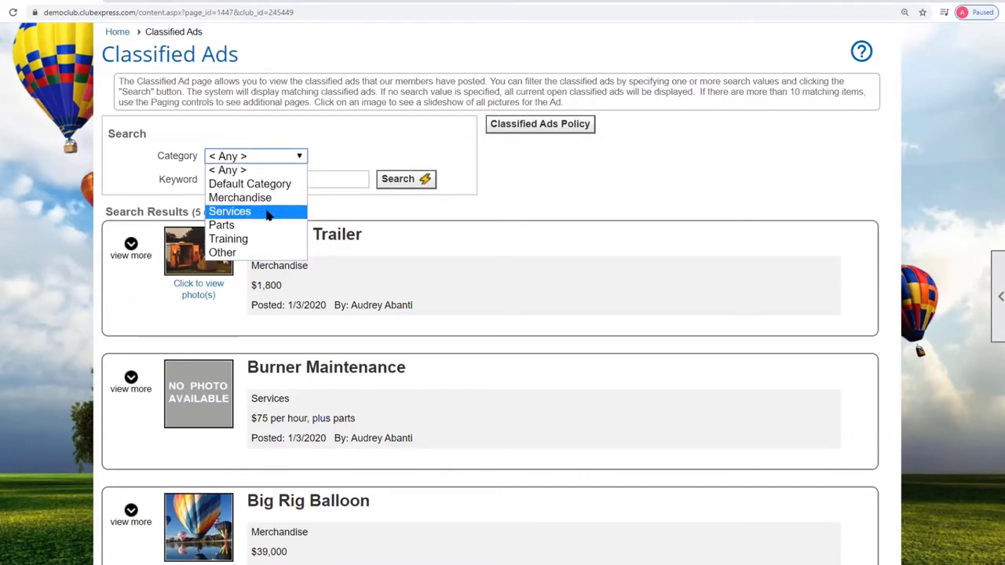
{"action": "left_click", "coordinate": [348, 219]}
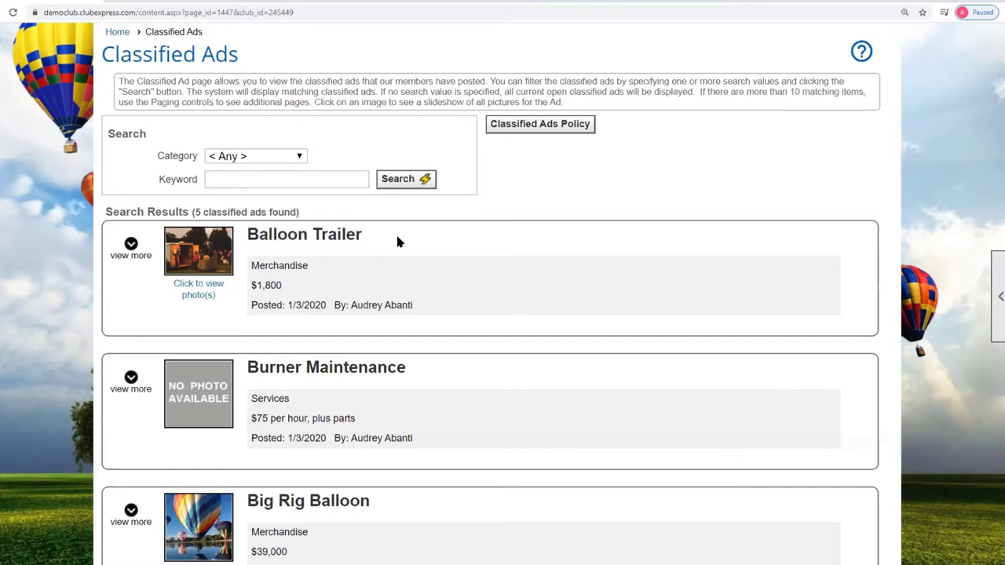
- Scroll through the ad listings, noting who posted the Balloon Trailer ad
{"action": "scroll", "coordinate": [397, 241], "scroll_direction": "down", "scroll_amount": 2}
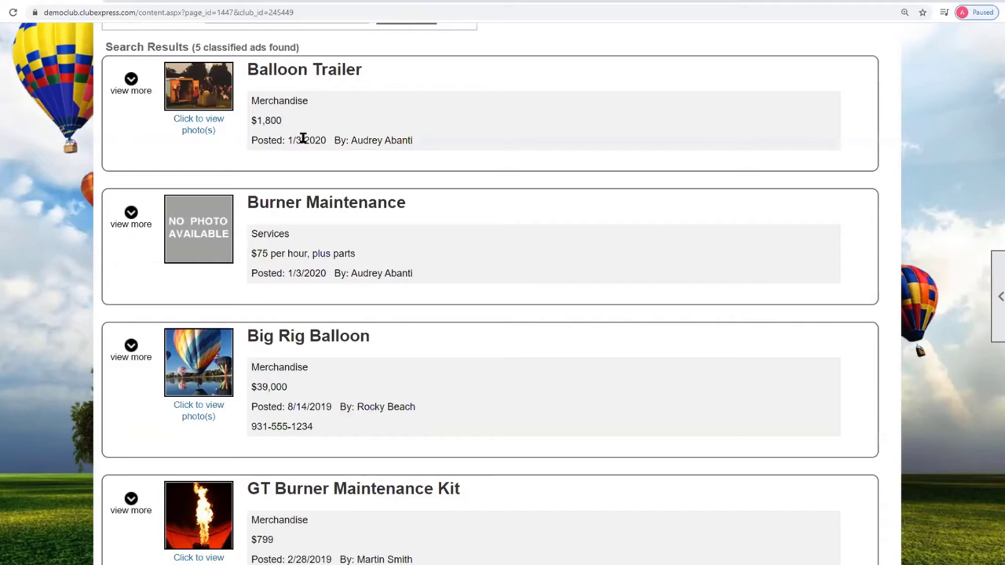
{"action": "left_click_drag", "start_coordinate": [350, 140], "coordinate": [419, 140]}
{"action": "left_click", "coordinate": [220, 102]}
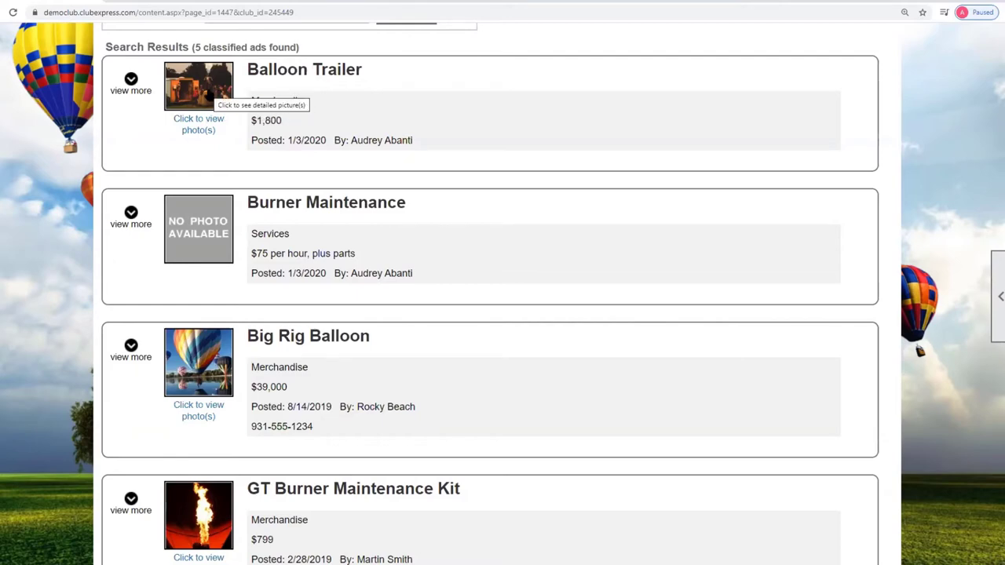
{"action": "scroll", "coordinate": [567, 236], "scroll_direction": "down", "scroll_amount": 2}
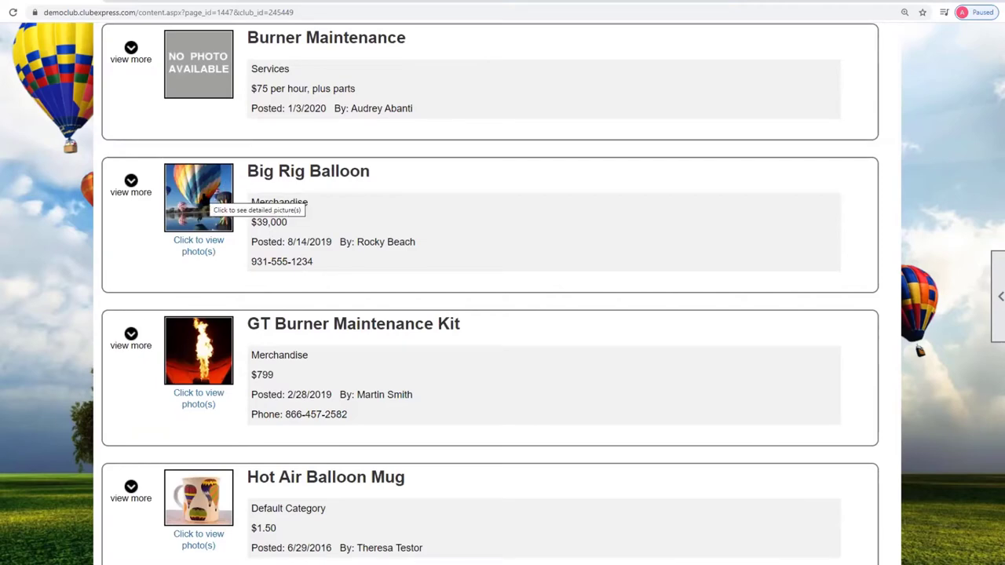
{"action": "left_click", "coordinate": [206, 198]}
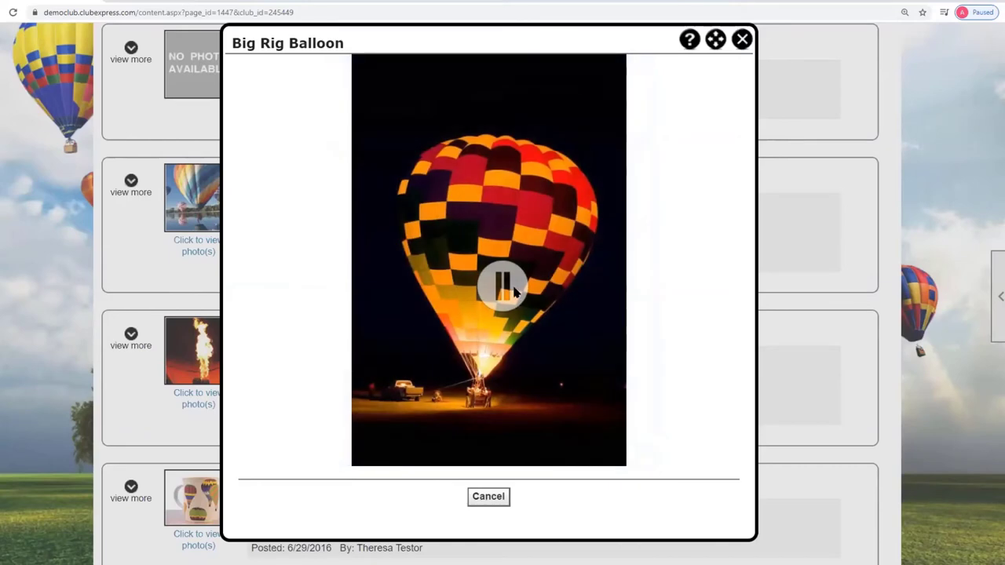
{"action": "left_click", "coordinate": [506, 288]}
{"action": "left_click", "coordinate": [504, 287]}
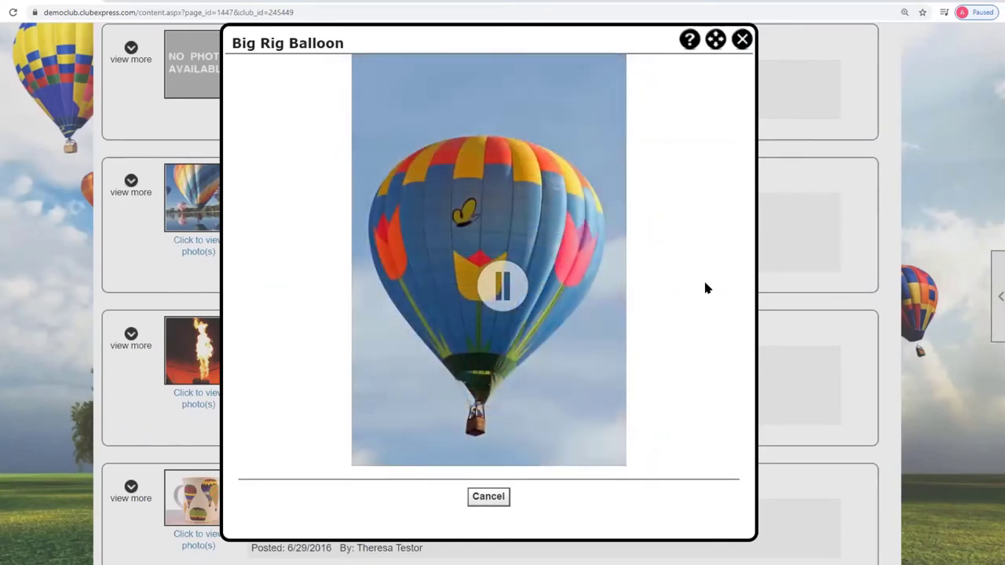
{"action": "left_click", "coordinate": [515, 297]}
{"action": "left_click", "coordinate": [505, 288]}
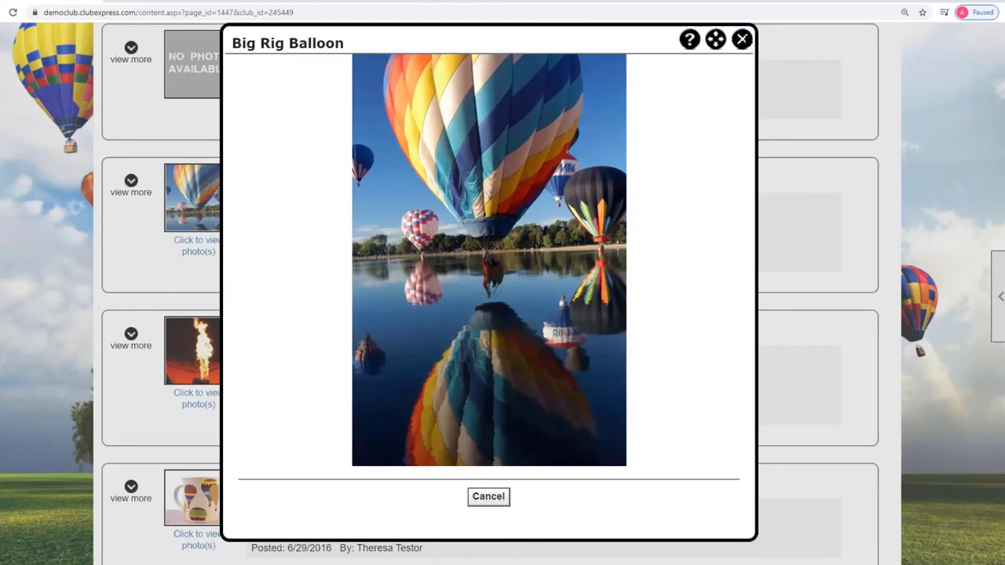
{"action": "left_click", "coordinate": [742, 40]}
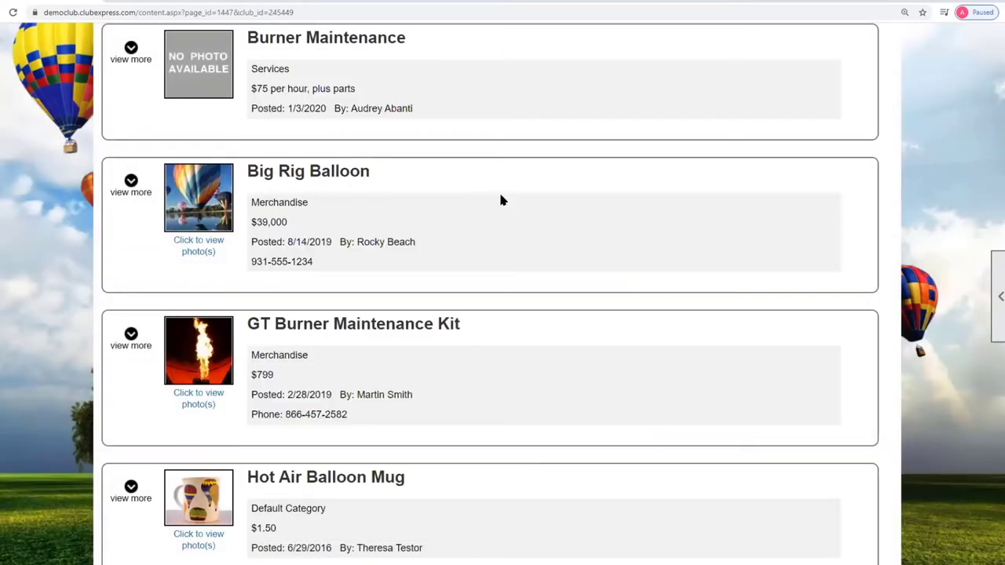
- Expand the Big Rig Balloon ad to read its details, then return to the top
{"action": "left_click", "coordinate": [131, 182]}
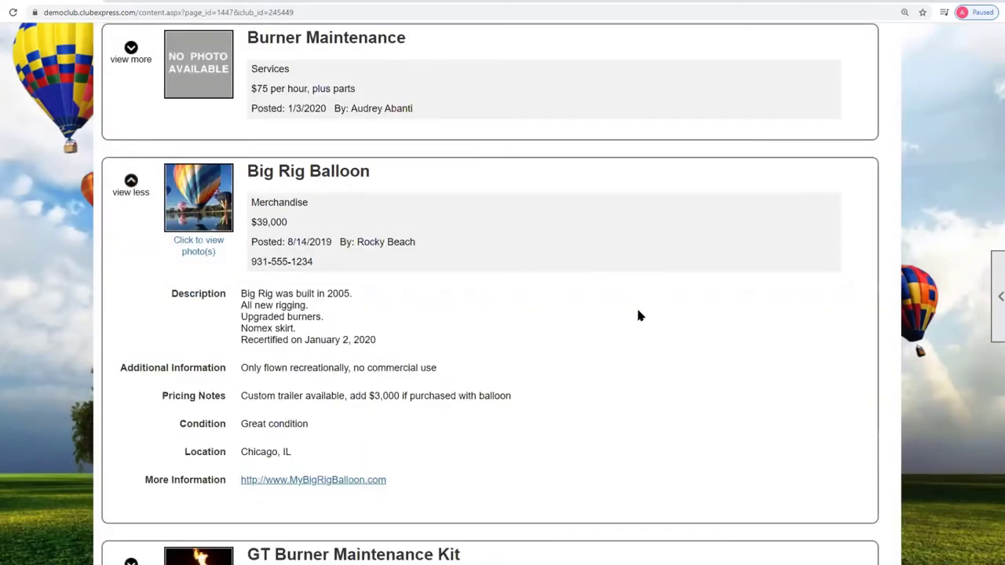
{"action": "scroll", "coordinate": [635, 305], "scroll_direction": "down", "scroll_amount": 1}
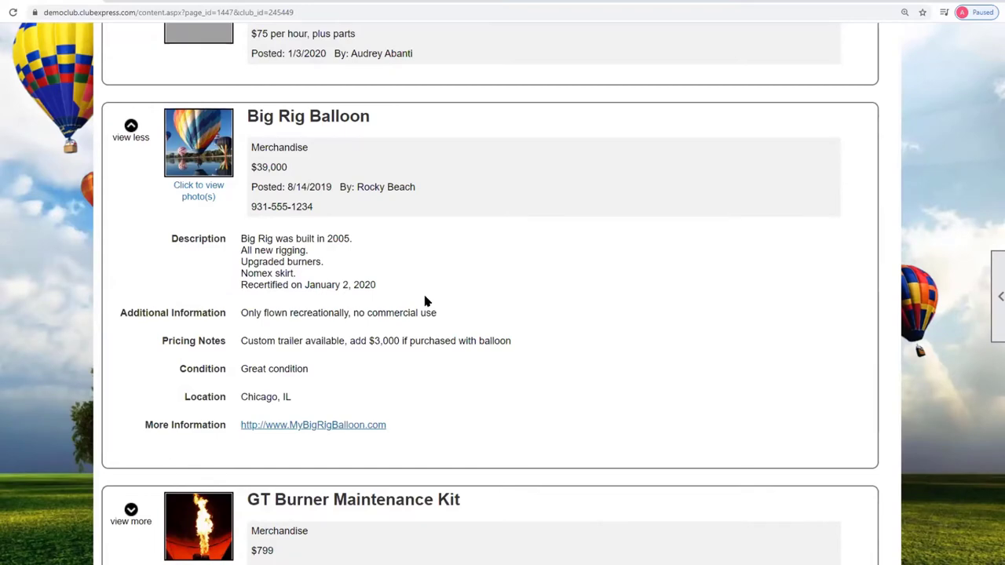
{"action": "scroll", "coordinate": [467, 341], "scroll_direction": "down", "scroll_amount": 2}
{"action": "scroll", "coordinate": [466, 338], "scroll_direction": "up", "scroll_amount": 2}
{"action": "scroll", "coordinate": [466, 344], "scroll_direction": "up", "scroll_amount": 5}
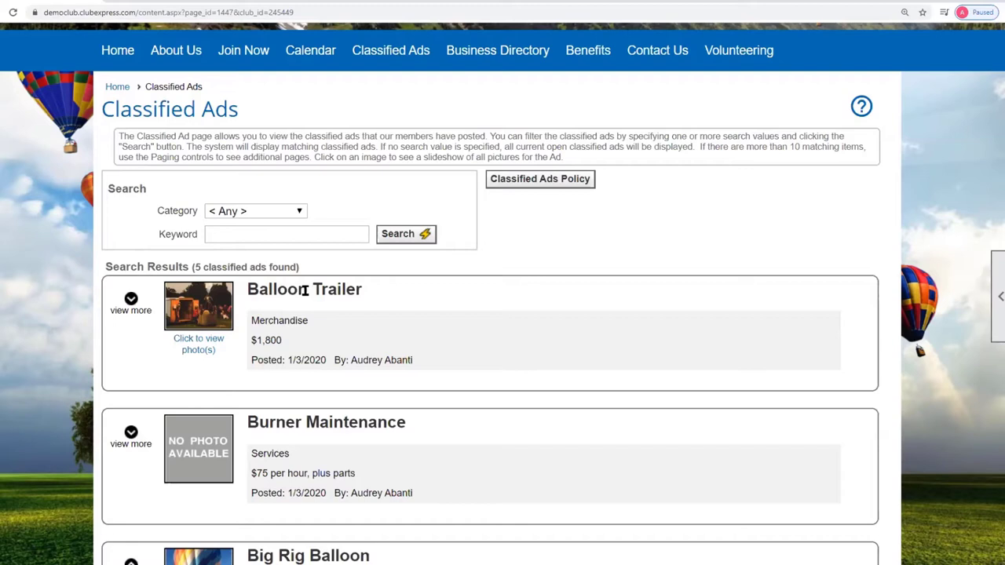
- Check the category list keeping Any, then sign in as a member with the account password
{"action": "left_click", "coordinate": [303, 211]}
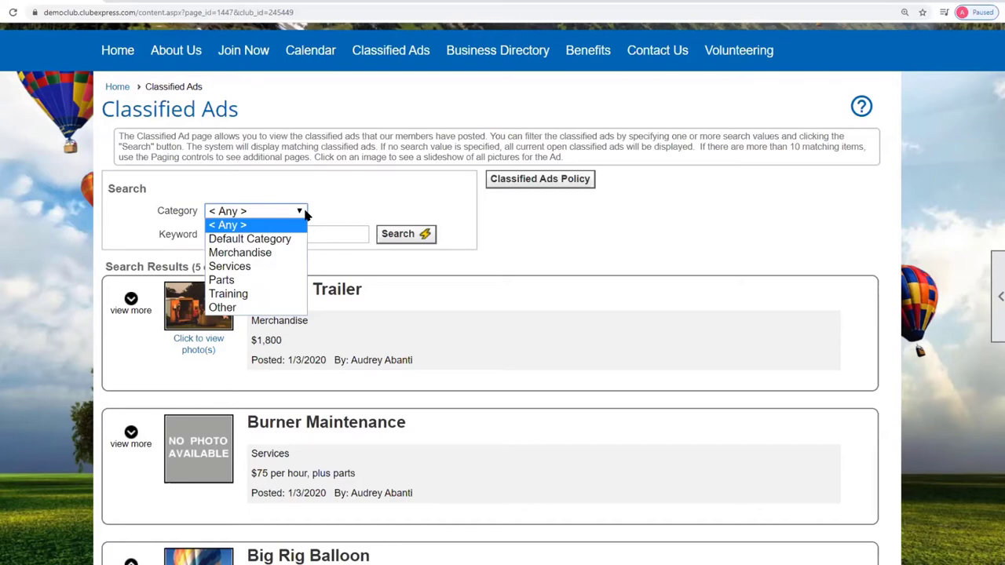
{"action": "left_click", "coordinate": [590, 267]}
{"action": "scroll", "coordinate": [592, 271], "scroll_direction": "up", "scroll_amount": 3}
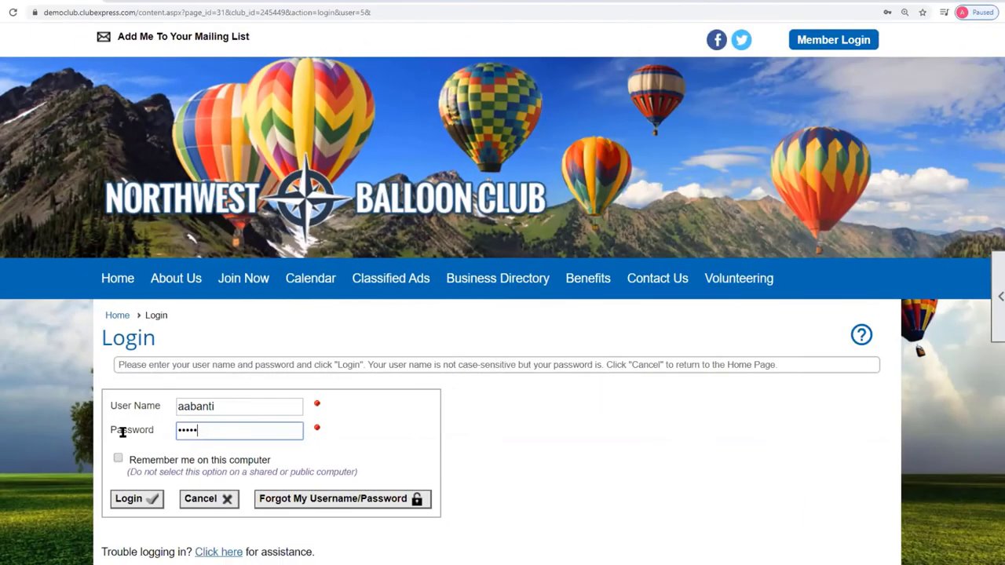
{"action": "type", "text": "****"}
{"action": "left_click", "coordinate": [146, 499]}
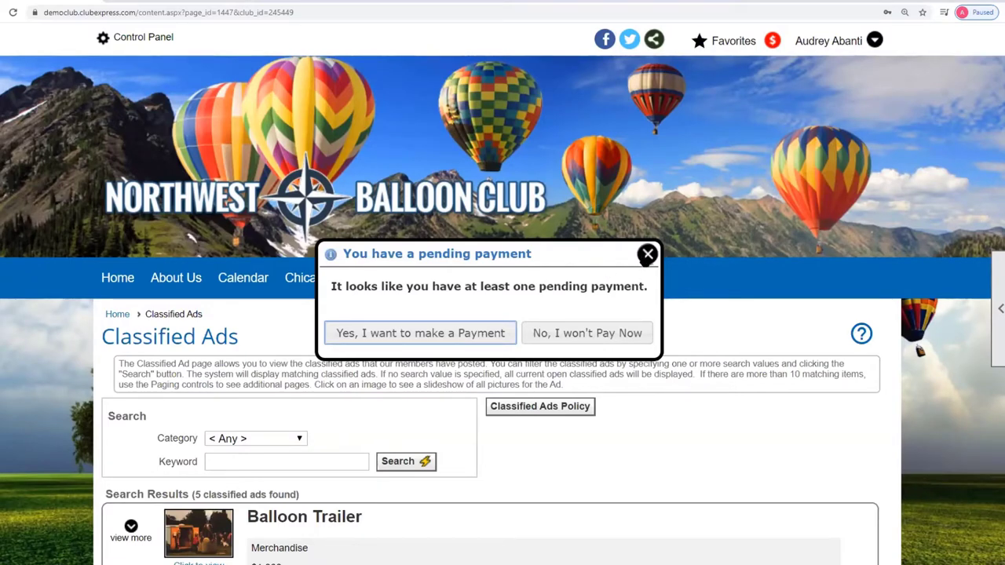
- Dismiss the pending-payment notice and view the Classified Ads Policy ($2.00 posting, $1.00 renewal)
{"action": "left_click", "coordinate": [647, 254]}
{"action": "scroll", "coordinate": [825, 356], "scroll_direction": "down", "scroll_amount": 3}
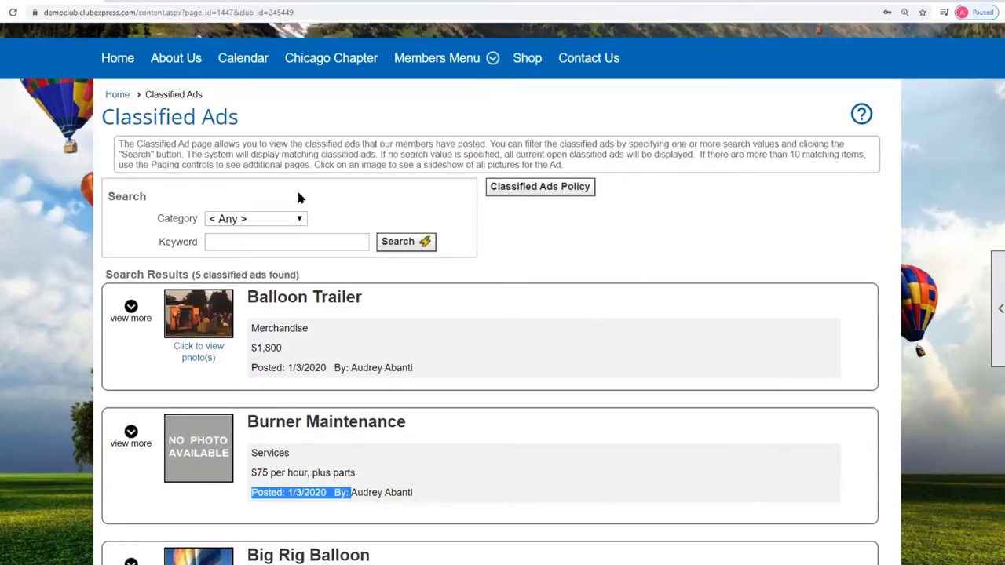
{"action": "left_click", "coordinate": [552, 192]}
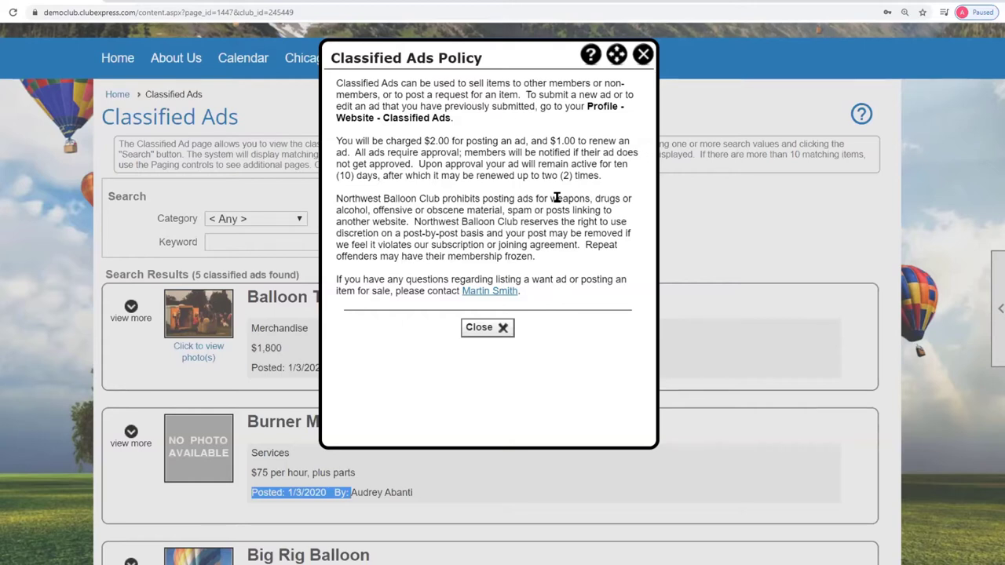
- Close the Classified Ads Policy window to return to the five listed ads
{"action": "left_click", "coordinate": [643, 54]}
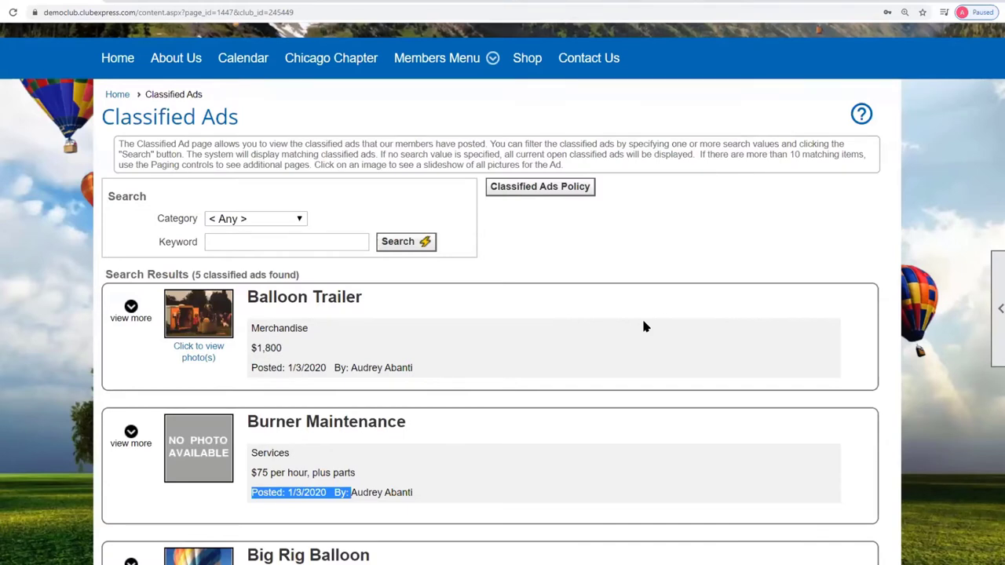
{"action": "left_click", "coordinate": [862, 116]}
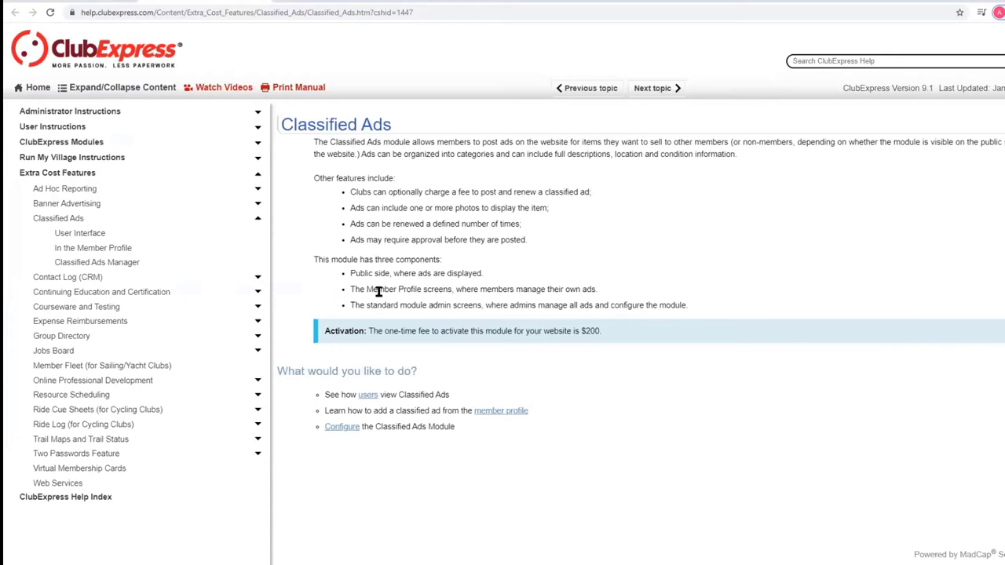
{"action": "left_click", "coordinate": [366, 395]}
{"action": "left_click", "coordinate": [49, 3]}
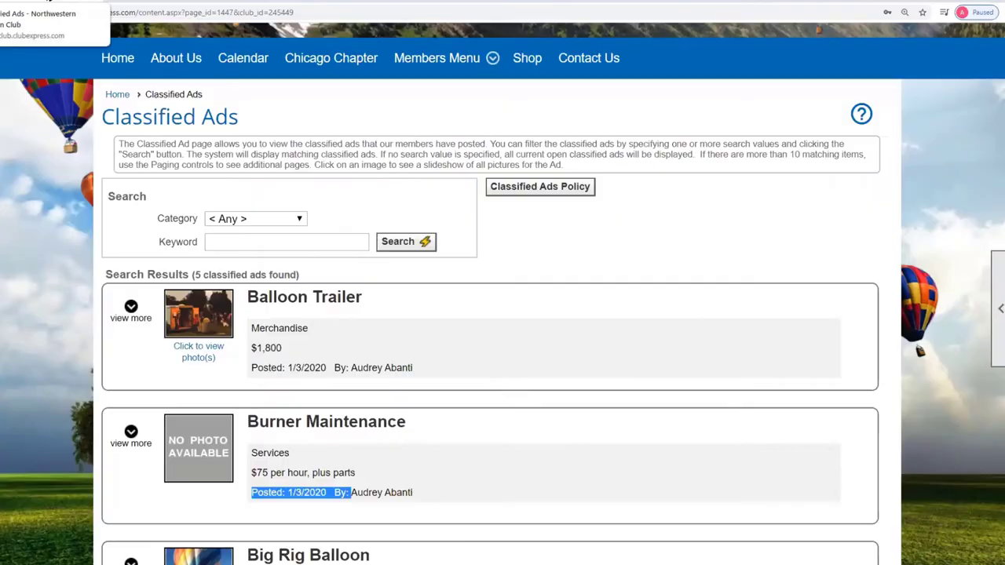
{"action": "left_click", "coordinate": [149, 2]}
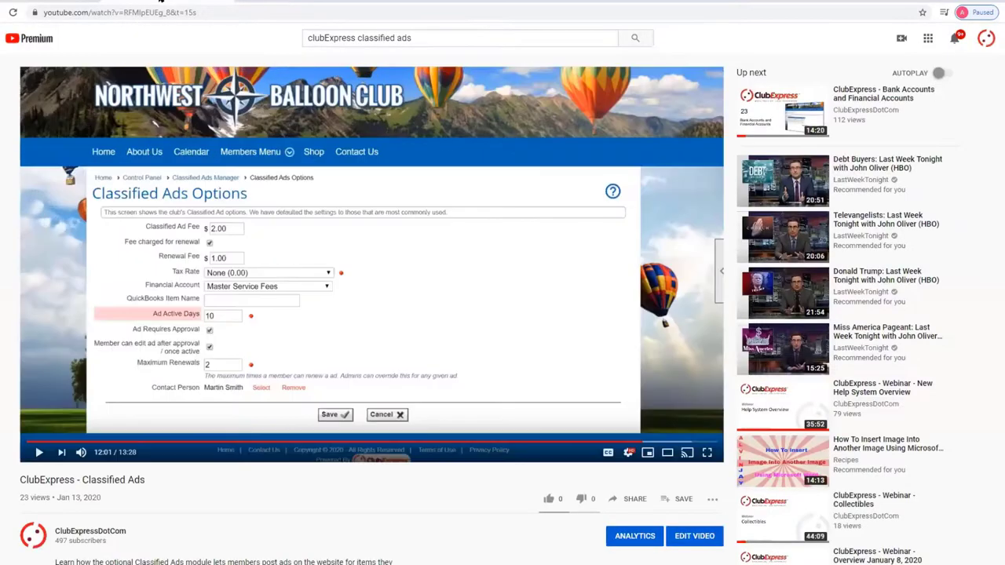
{"action": "left_click", "coordinate": [42, 443]}
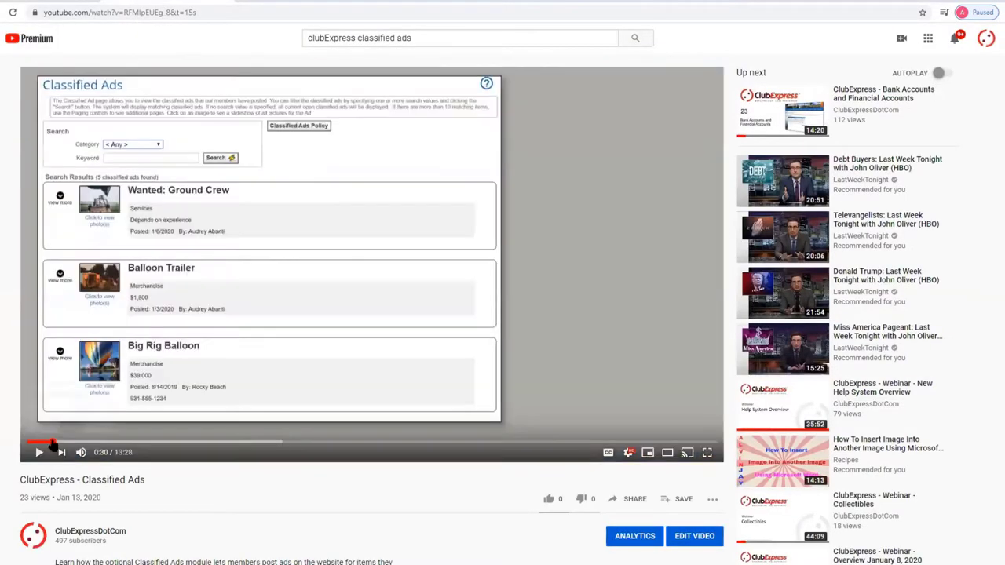
{"action": "left_click", "coordinate": [36, 444]}
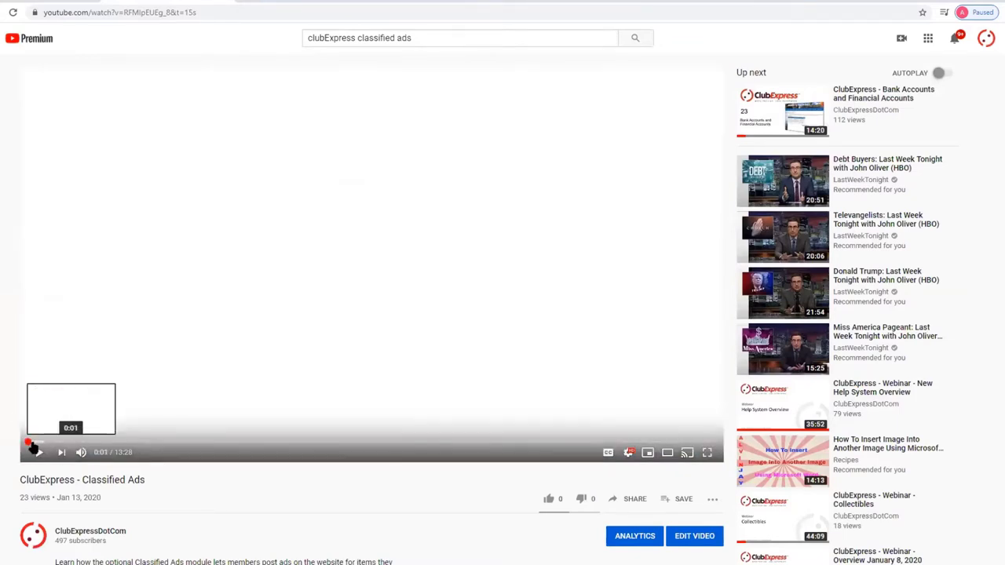
{"action": "left_click", "coordinate": [30, 443]}
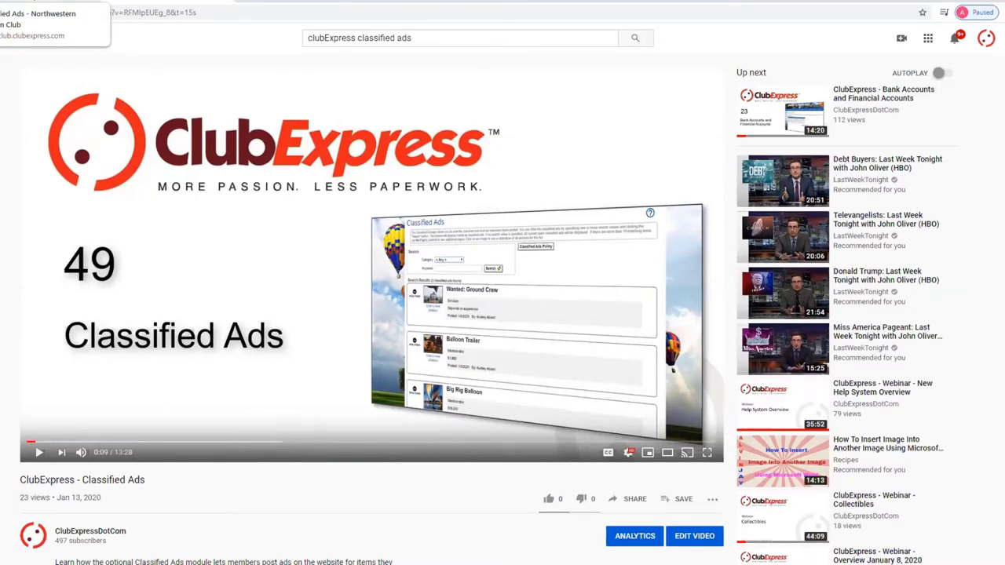
- Return to the club's Classified Ads page
{"action": "left_click", "coordinate": [47, 1]}
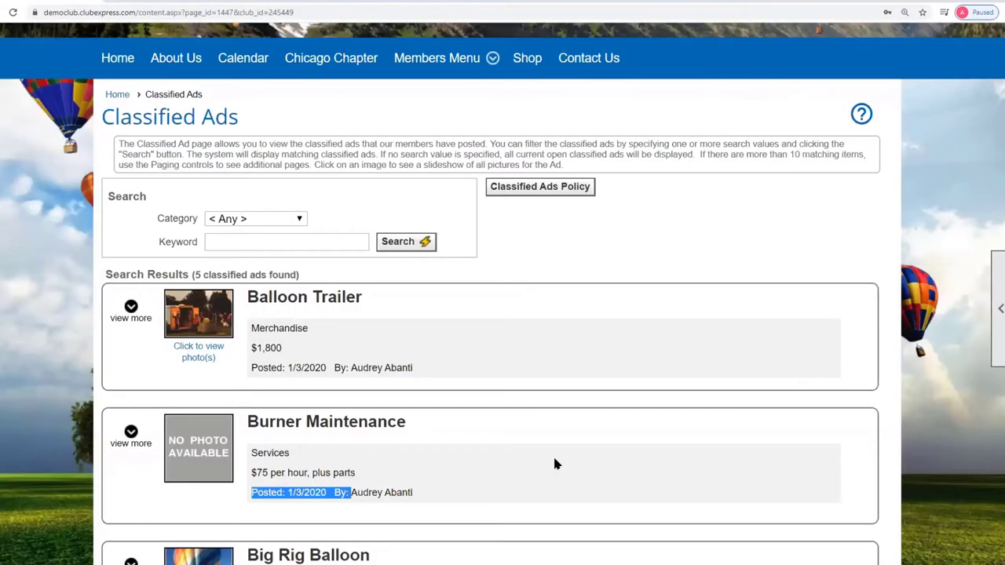
{"action": "scroll", "coordinate": [615, 448], "scroll_direction": "up", "scroll_amount": 1}
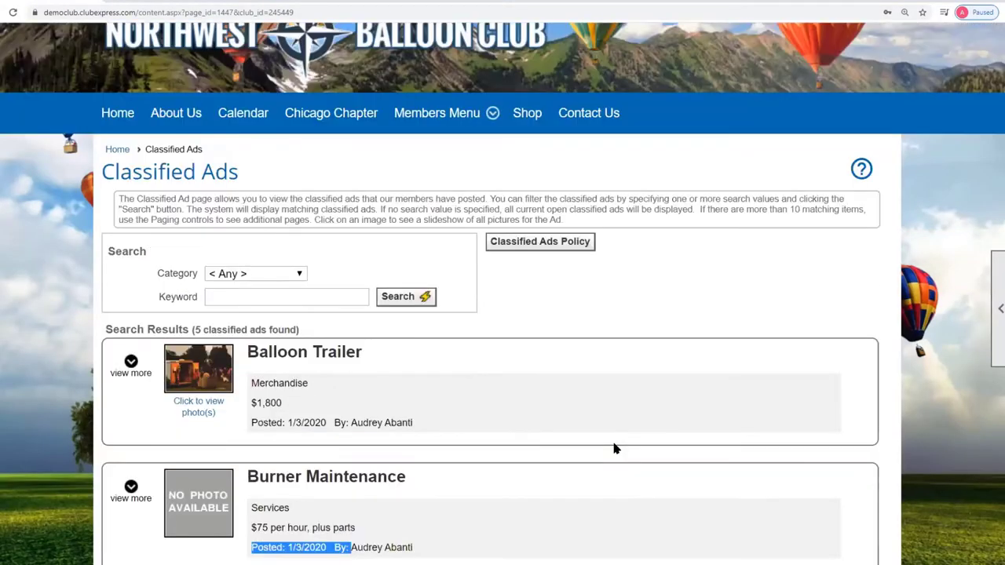
{"action": "scroll", "coordinate": [615, 448], "scroll_direction": "down", "scroll_amount": 2}
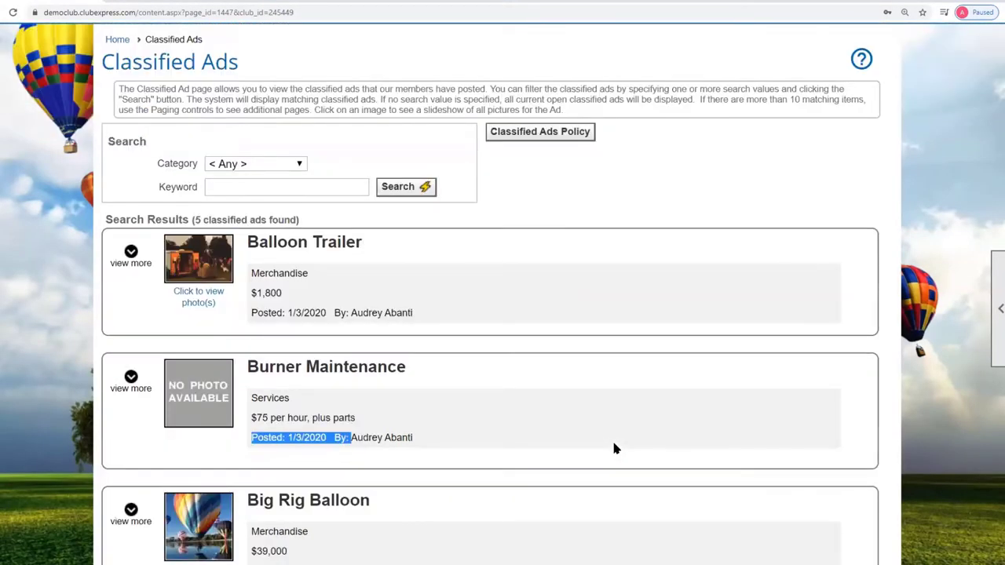
{"action": "scroll", "coordinate": [613, 447], "scroll_direction": "up", "scroll_amount": 3}
- Go through the member's profile to the Classified Ad Manager listing their 8 ads
{"action": "left_click", "coordinate": [817, 44]}
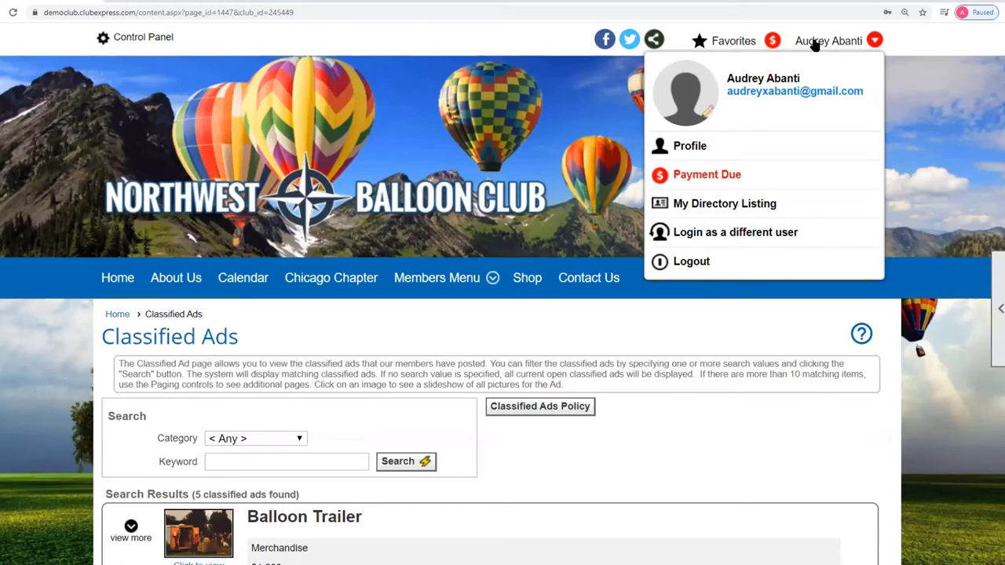
{"action": "left_click", "coordinate": [688, 163]}
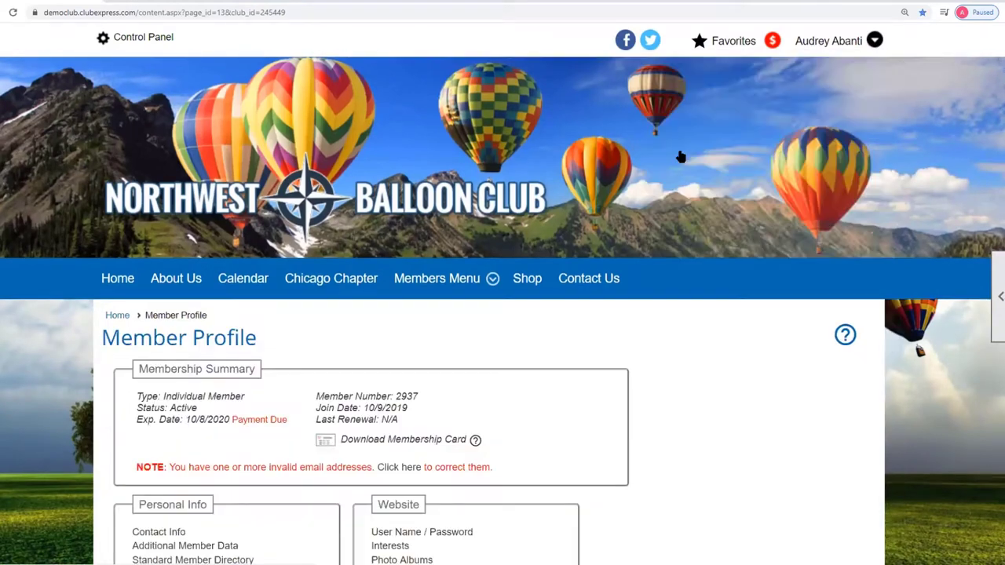
{"action": "scroll", "coordinate": [849, 428], "scroll_direction": "down", "scroll_amount": 4}
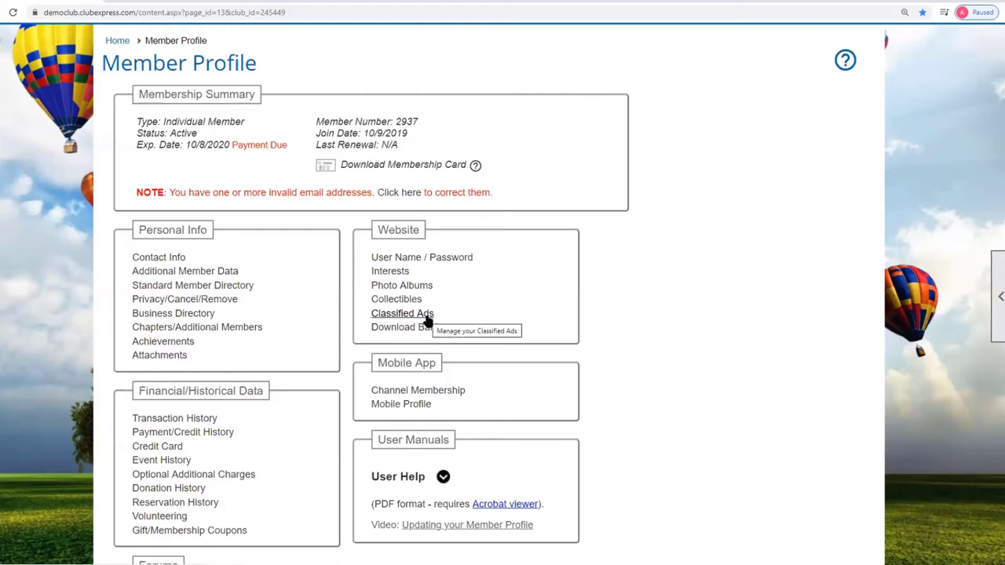
{"action": "left_click", "coordinate": [427, 314]}
{"action": "scroll", "coordinate": [503, 314], "scroll_direction": "down", "scroll_amount": 1}
{"action": "scroll", "coordinate": [503, 314], "scroll_direction": "down", "scroll_amount": 4}
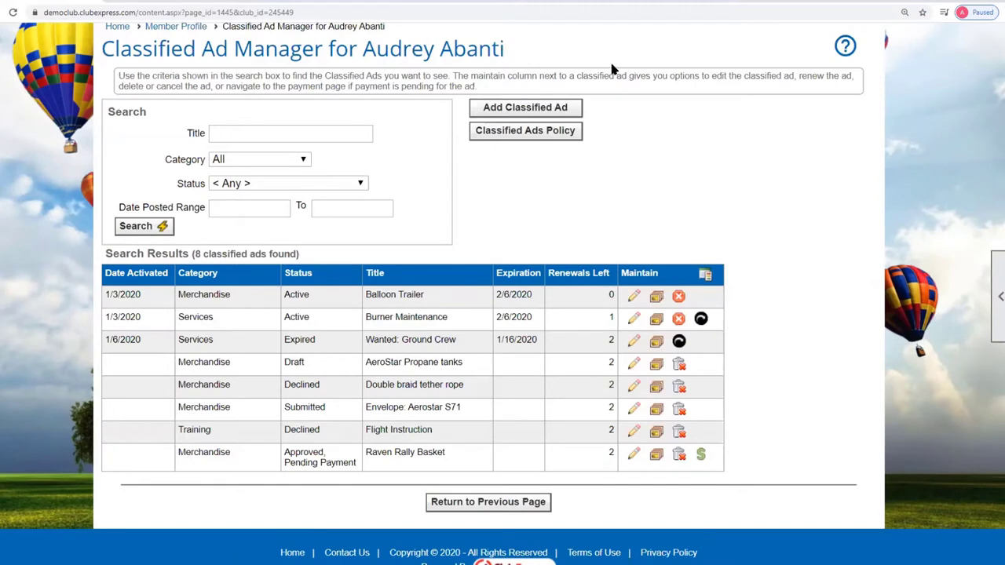
{"action": "scroll", "coordinate": [612, 69], "scroll_direction": "up", "scroll_amount": 1}
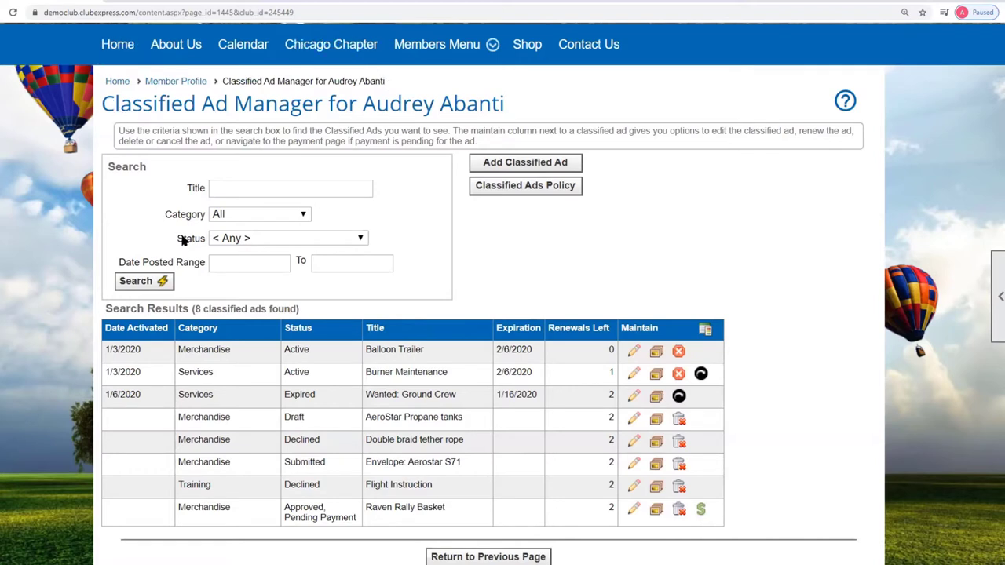
{"action": "left_click", "coordinate": [217, 191]}
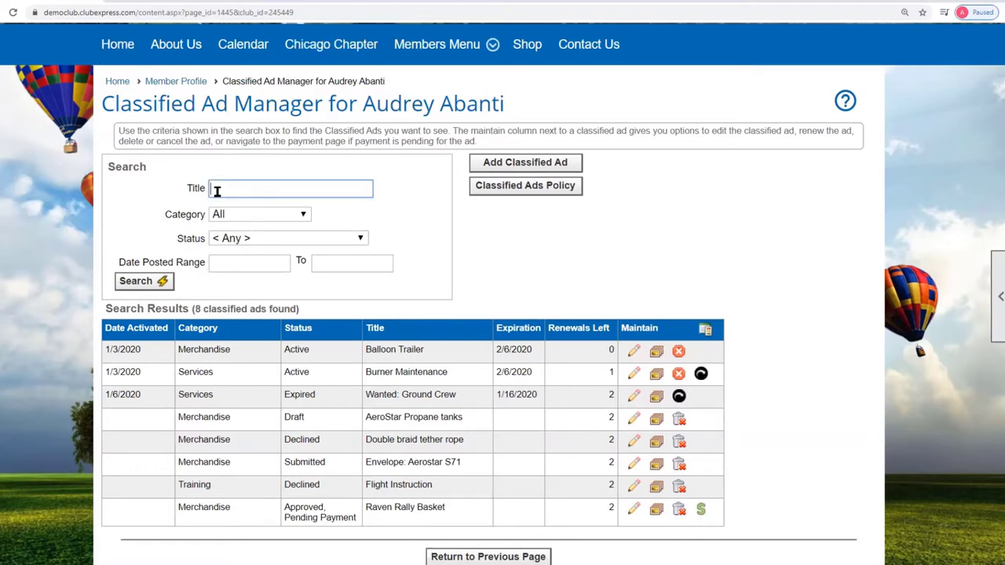
{"action": "left_click", "coordinate": [303, 216]}
{"action": "left_click", "coordinate": [304, 216]}
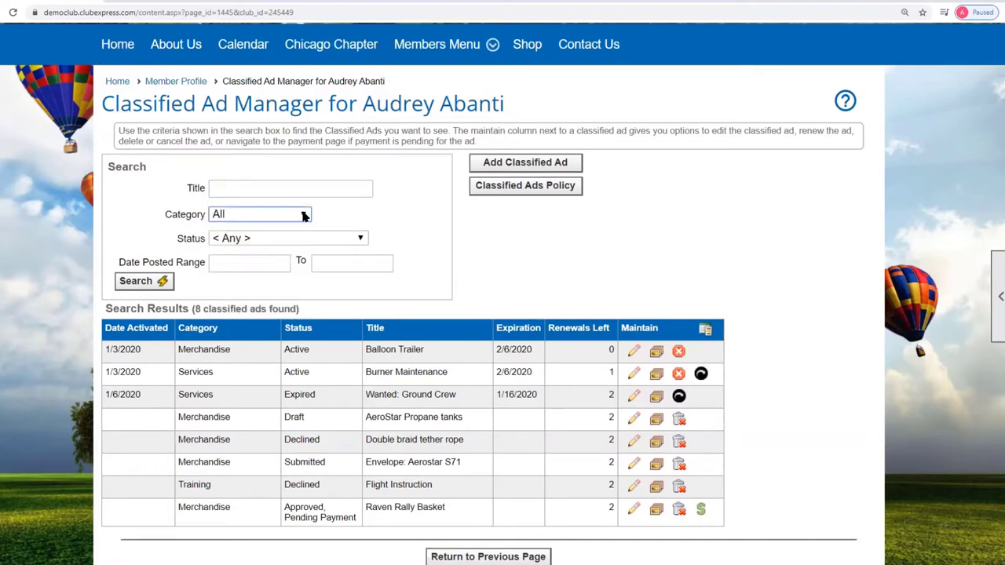
{"action": "left_click", "coordinate": [363, 237]}
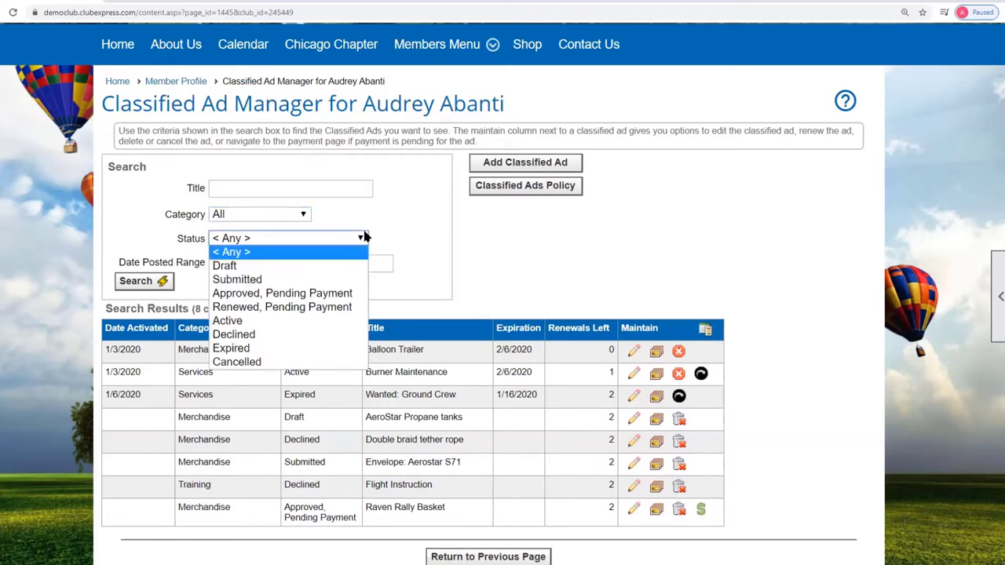
{"action": "left_click", "coordinate": [362, 239]}
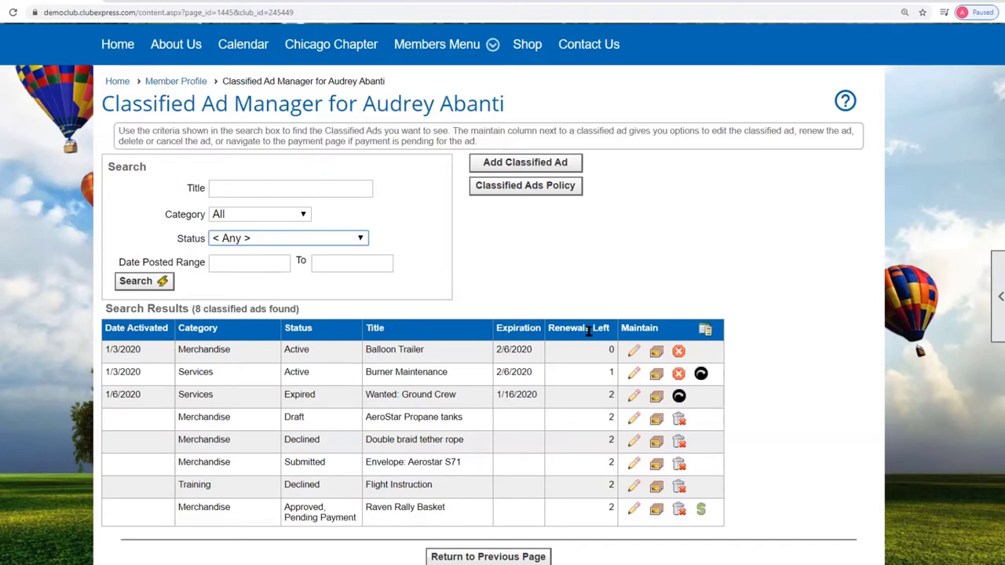
{"action": "left_click", "coordinate": [362, 240]}
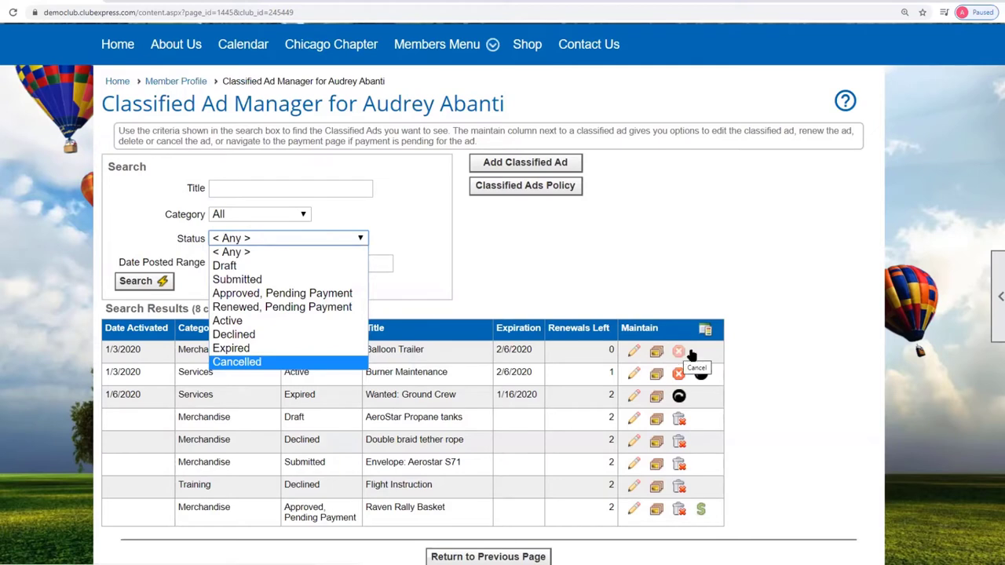
{"action": "left_click", "coordinate": [800, 356]}
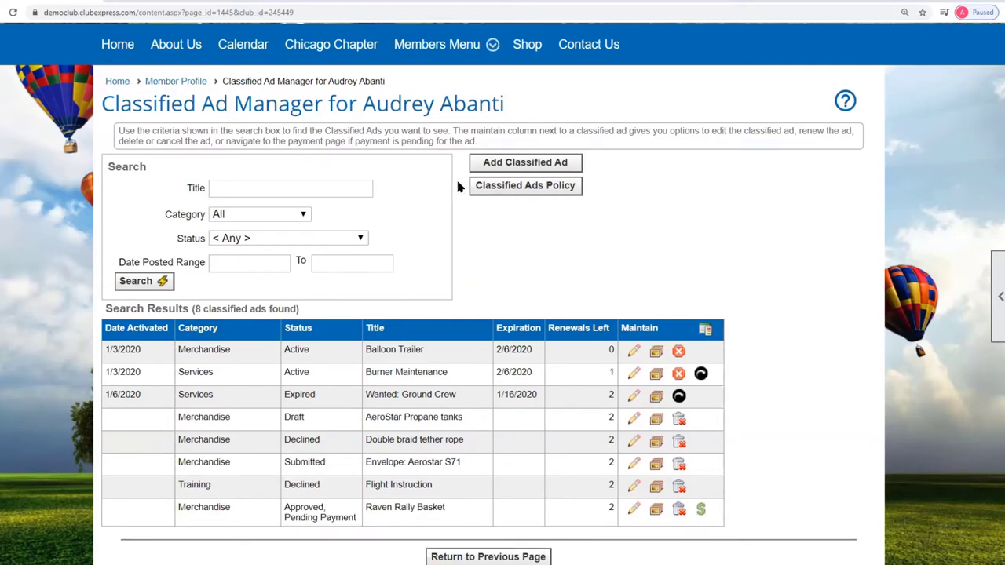
{"action": "left_click", "coordinate": [508, 190]}
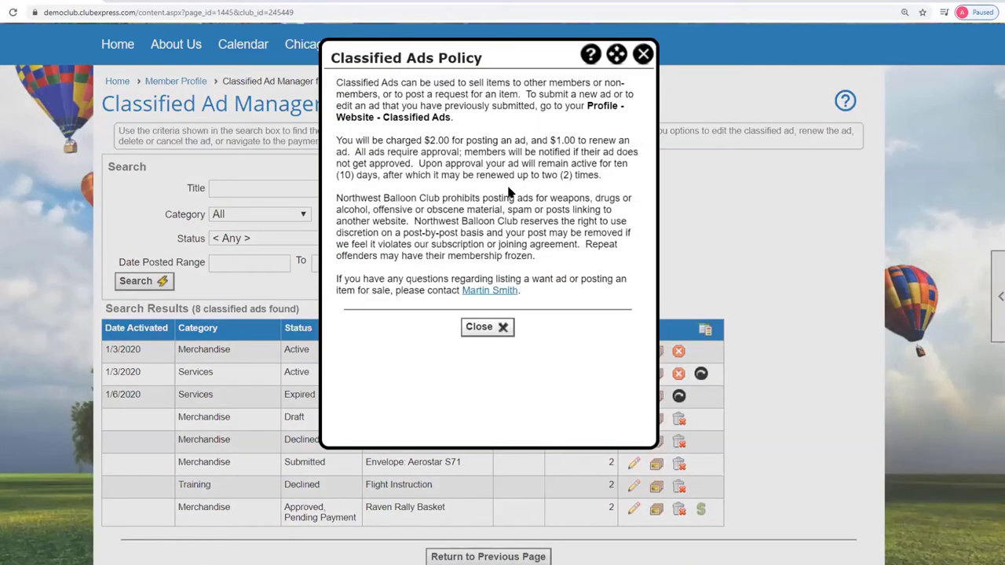
{"action": "left_click", "coordinate": [644, 55]}
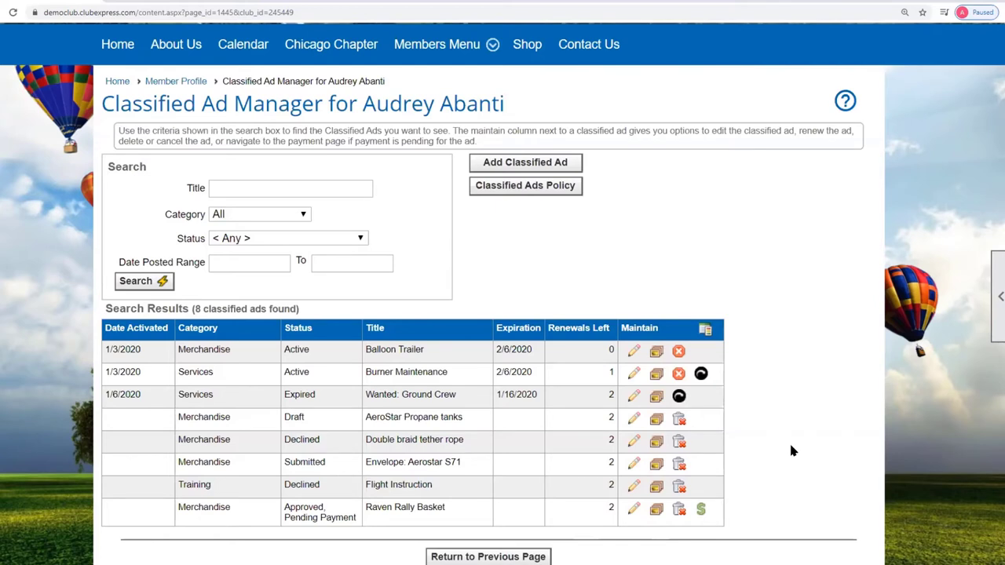
- Start a new ad titled 'Club banner' with asking price 25.00 in the Merchandise category
{"action": "left_click", "coordinate": [544, 164]}
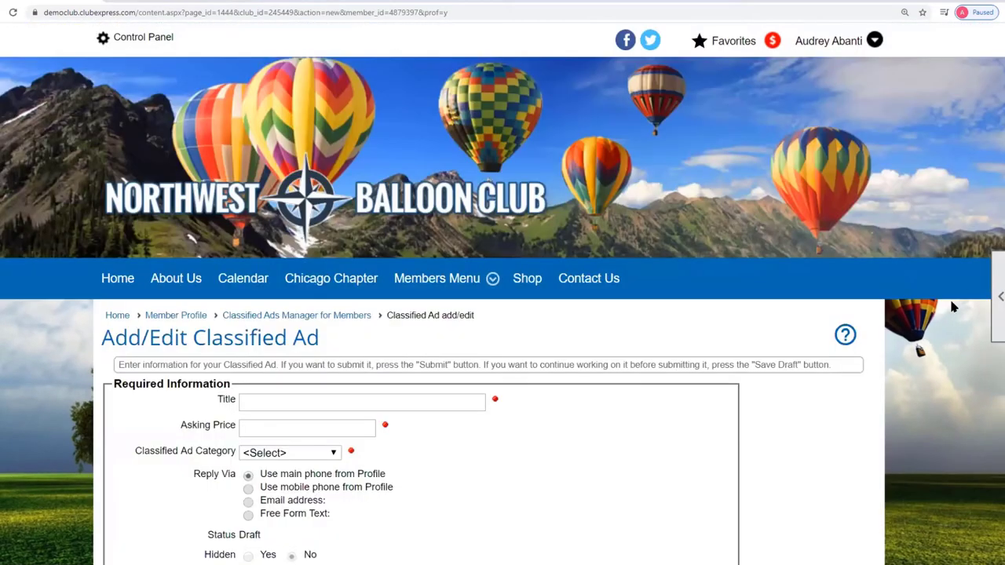
{"action": "scroll", "coordinate": [949, 297], "scroll_direction": "down", "scroll_amount": 4}
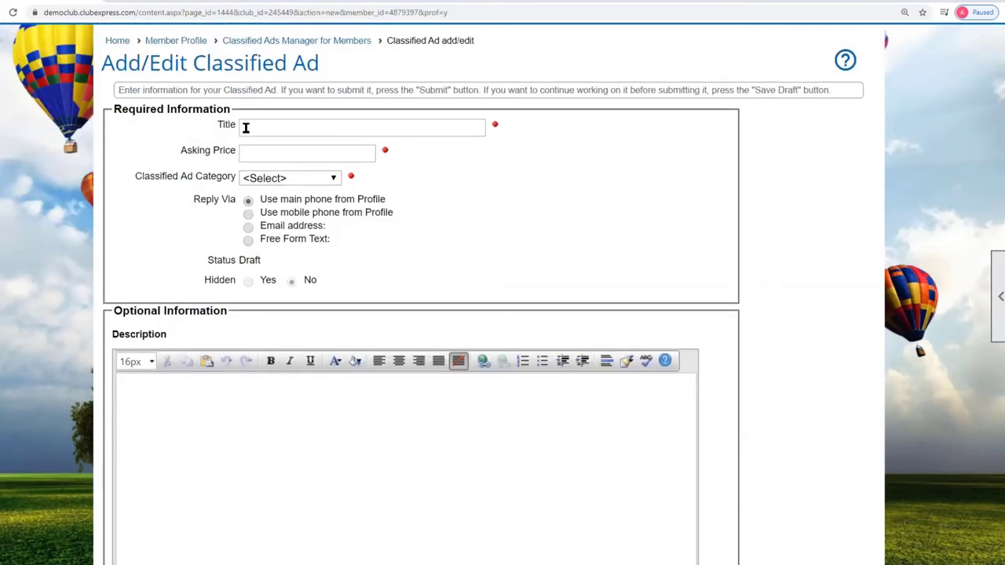
{"action": "left_click", "coordinate": [245, 128]}
{"action": "type", "text": "Clu"}
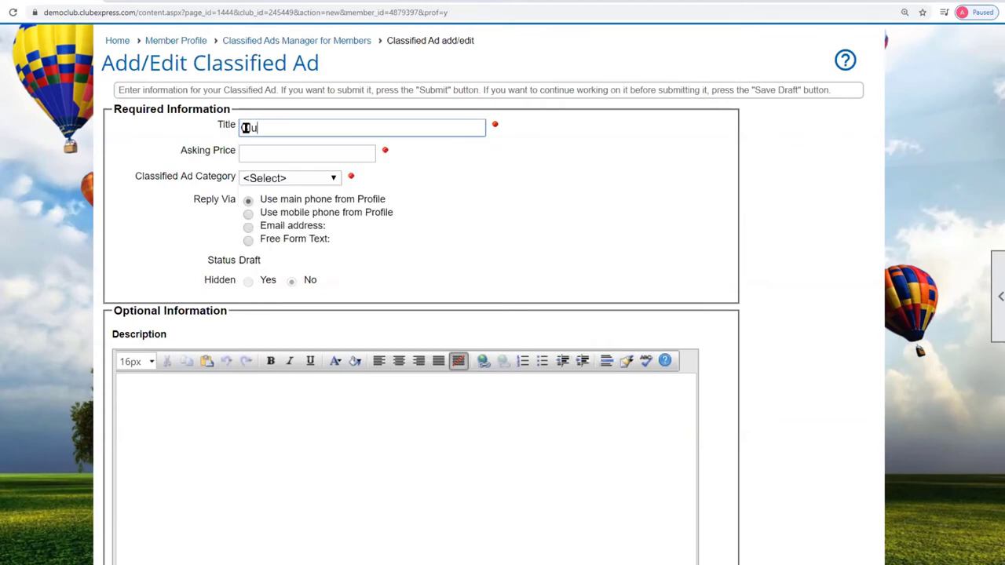
{"action": "type", "text": "b banner"}
{"action": "left_click", "coordinate": [258, 153]}
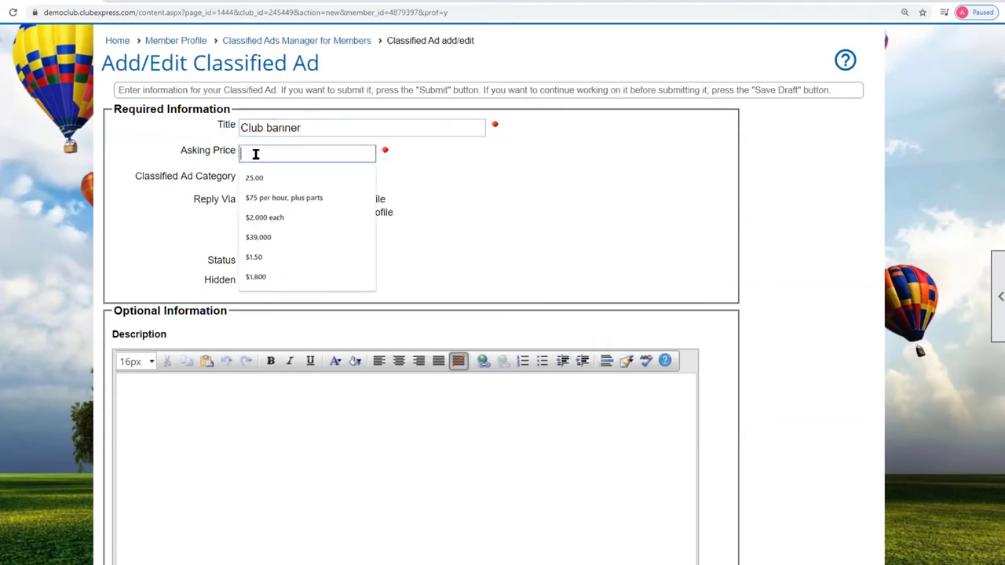
{"action": "left_click", "coordinate": [259, 179]}
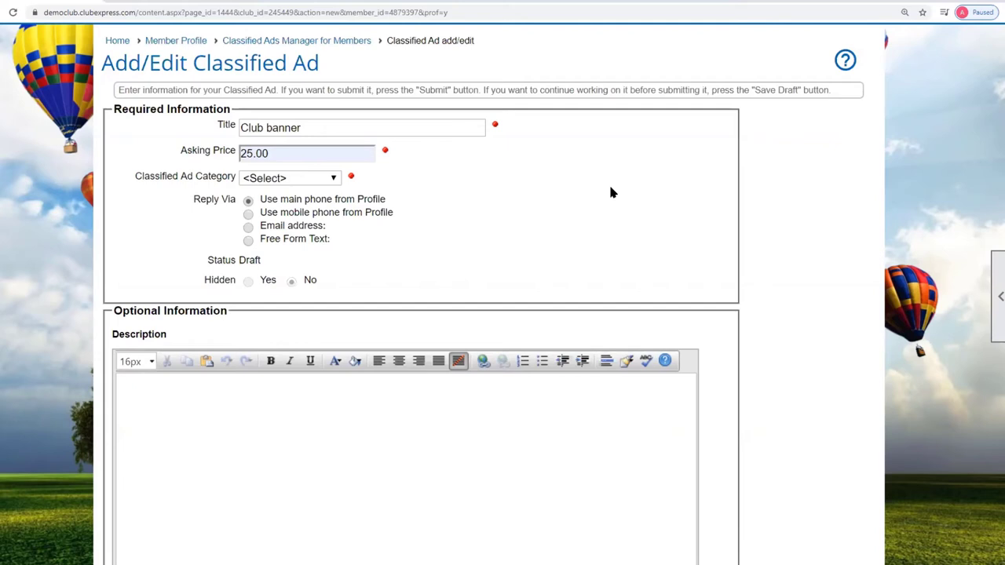
{"action": "left_click", "coordinate": [334, 180]}
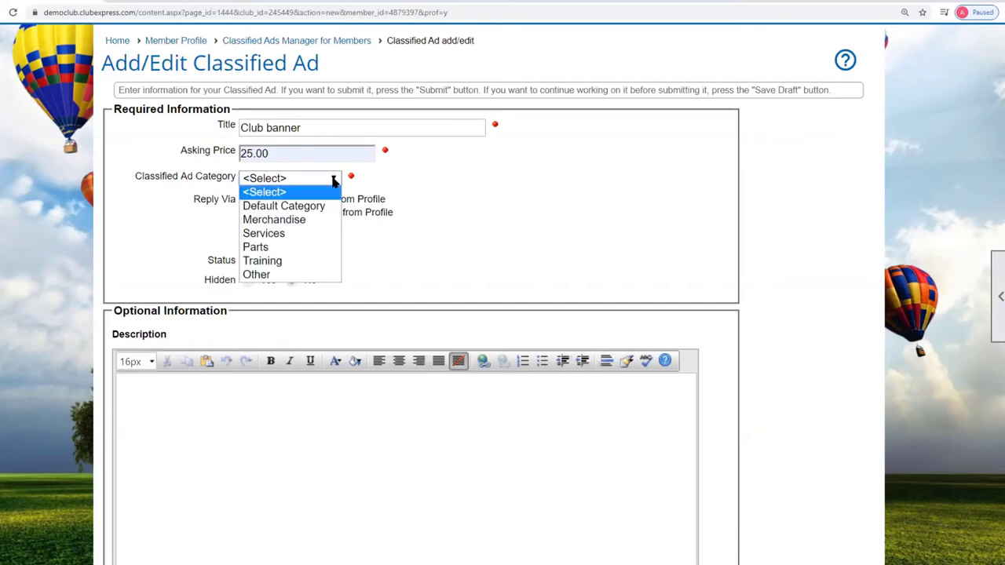
{"action": "left_click", "coordinate": [313, 223]}
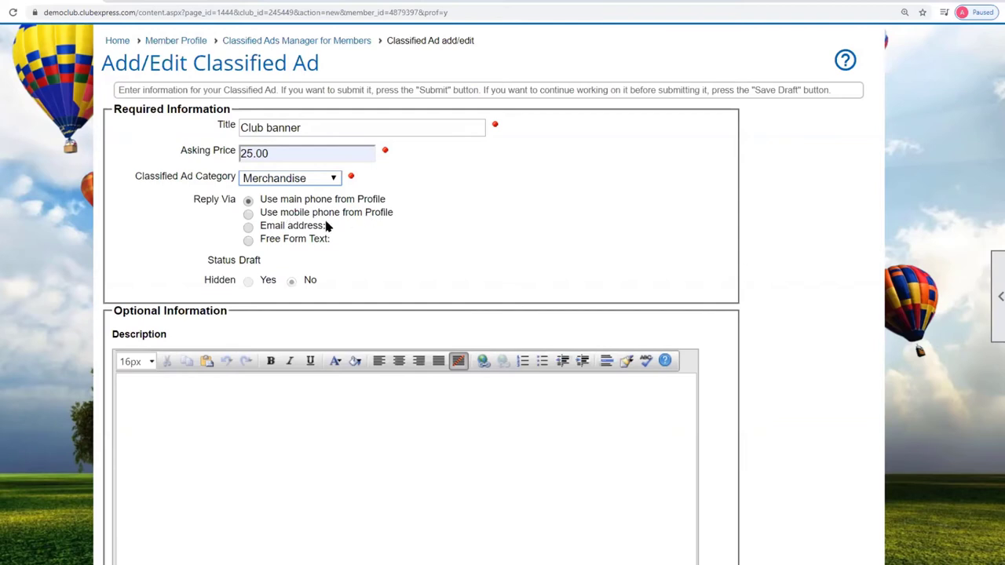
- Set replies to come by e-mail address and enter the reply e-mail
{"action": "left_click", "coordinate": [248, 228]}
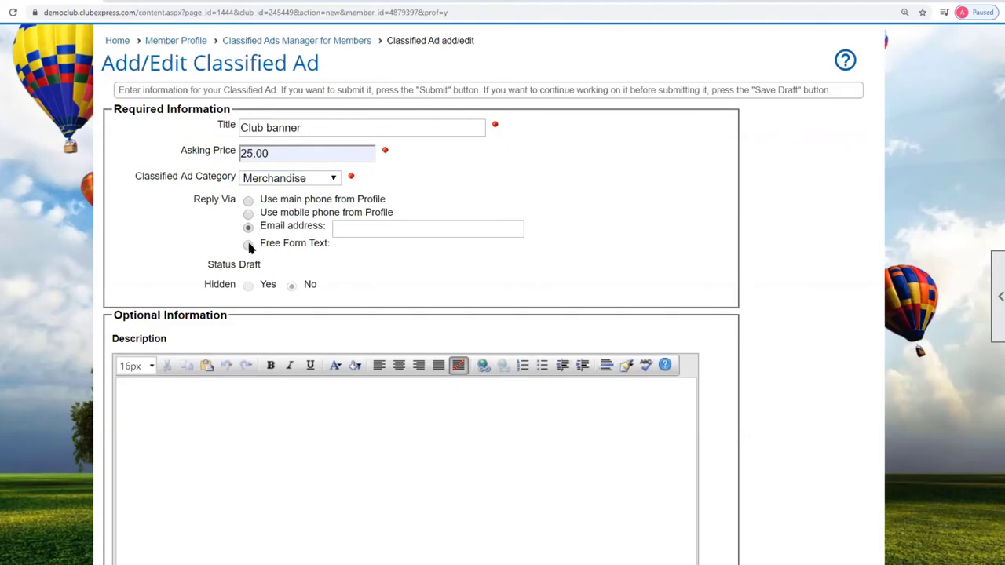
{"action": "left_click", "coordinate": [248, 245]}
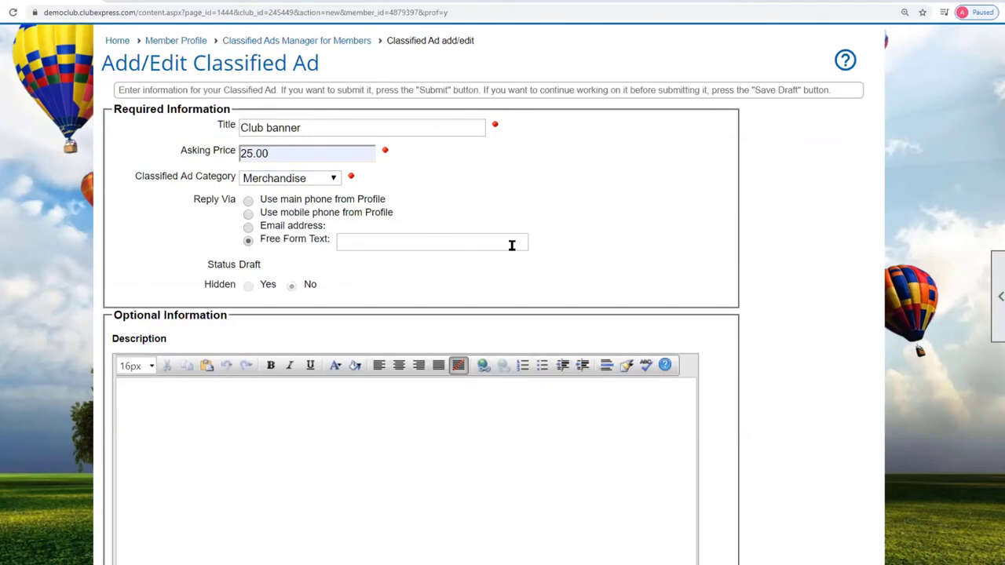
{"action": "left_click", "coordinate": [248, 226]}
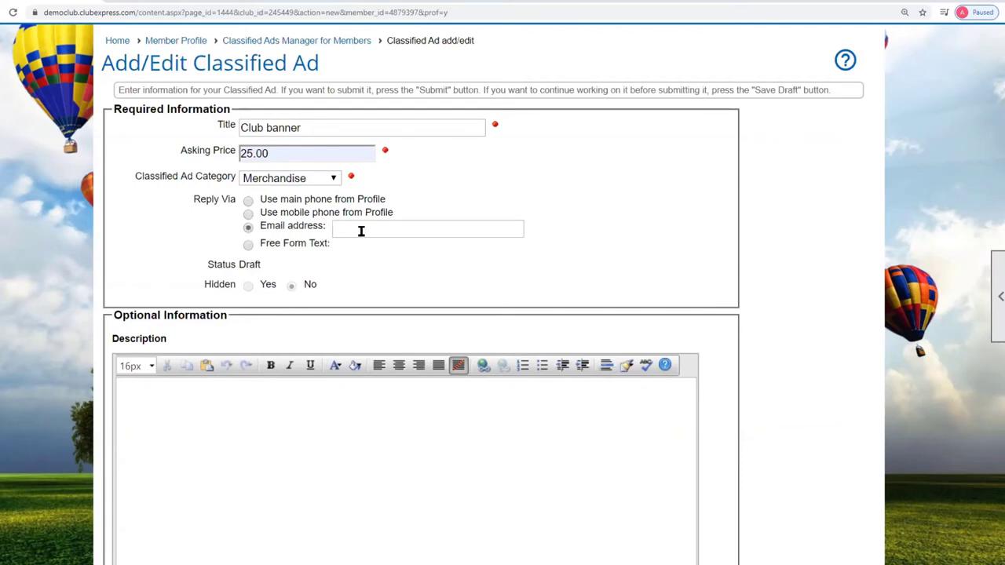
{"action": "left_click", "coordinate": [362, 230]}
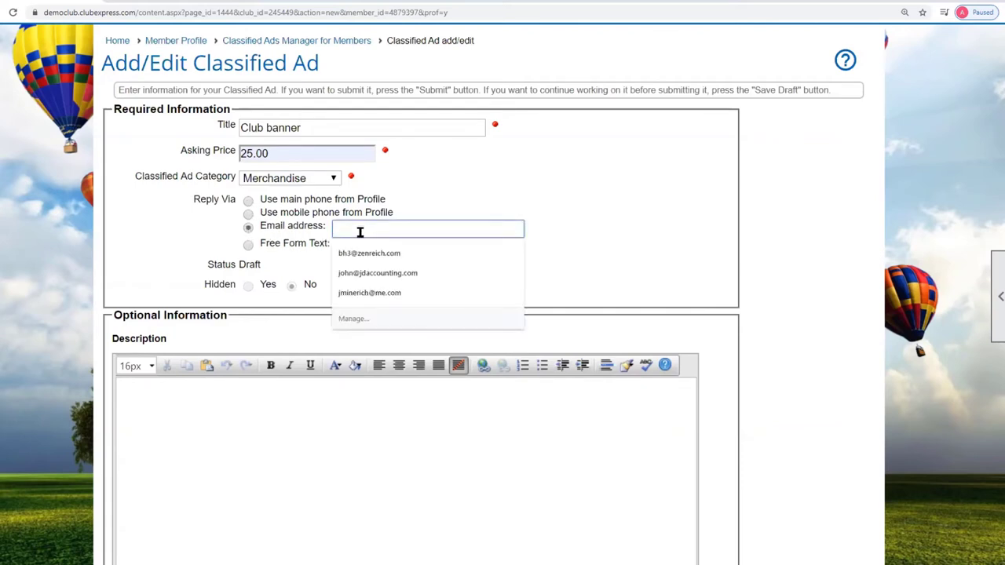
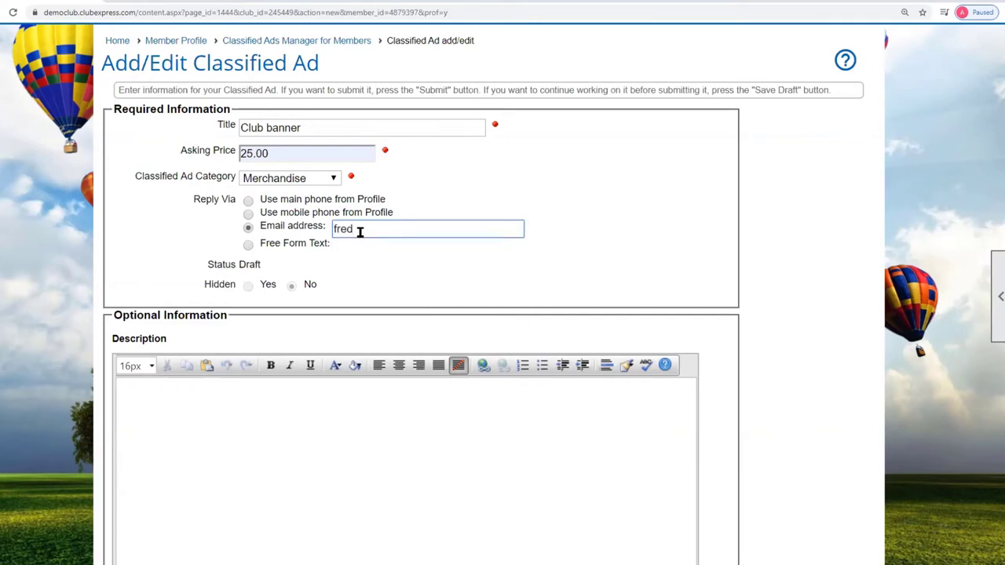
{"action": "left_click", "coordinate": [404, 278]}
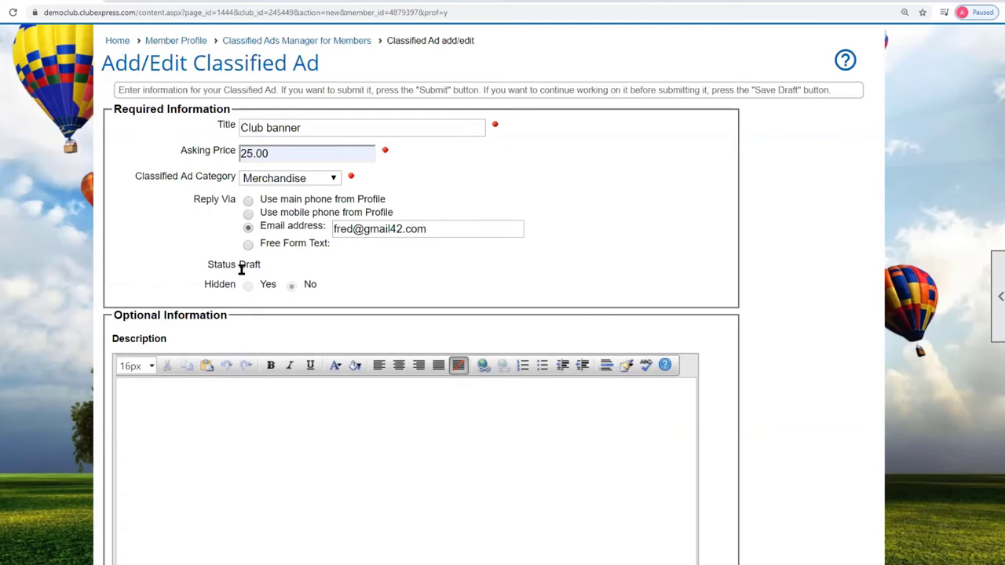
- Write the description 'Hang our club banner from your basket during Fly-Ins!'
{"action": "left_click_drag", "start_coordinate": [203, 267], "coordinate": [240, 264]}
{"action": "left_click", "coordinate": [240, 264]}
{"action": "scroll", "coordinate": [202, 289], "scroll_direction": "down", "scroll_amount": 2}
{"action": "left_click", "coordinate": [192, 271]}
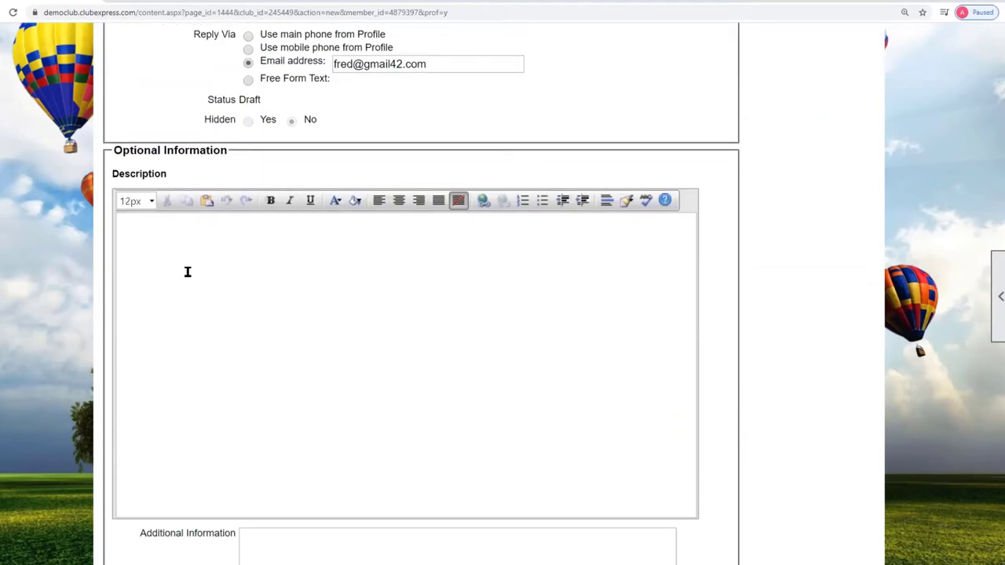
{"action": "type", "text": "Hang our club banner f"}
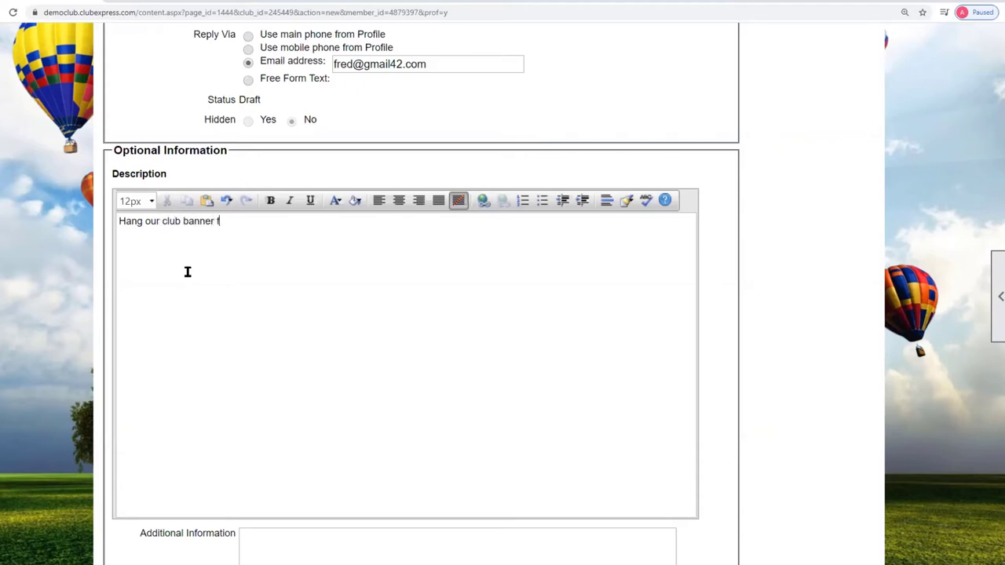
{"action": "type", "text": "rom your basket during Ri"}
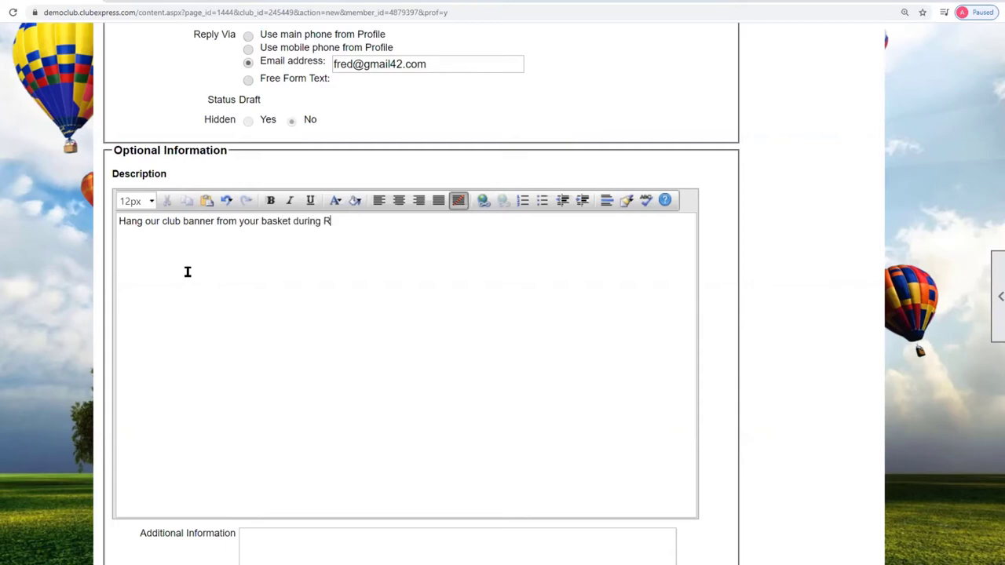
{"action": "key", "text": "BackSpace"}
{"action": "key", "text": "BackSpace"}
{"action": "type", "text": "Fly-Ins!"}
{"action": "key", "text": "Return"}
- Make the words 'club banner' bold and red
{"action": "left_click_drag", "start_coordinate": [163, 221], "coordinate": [215, 221]}
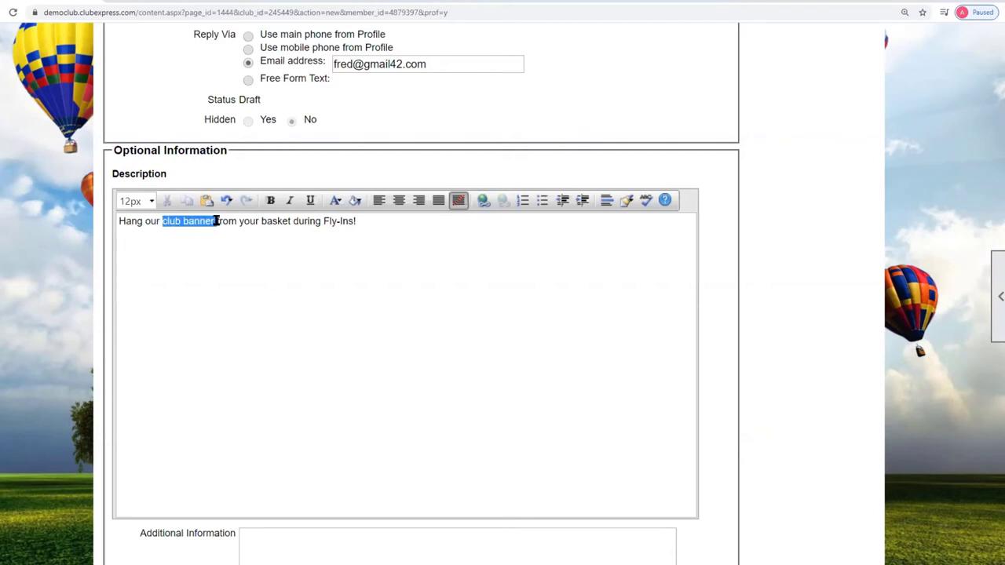
{"action": "left_click", "coordinate": [270, 201]}
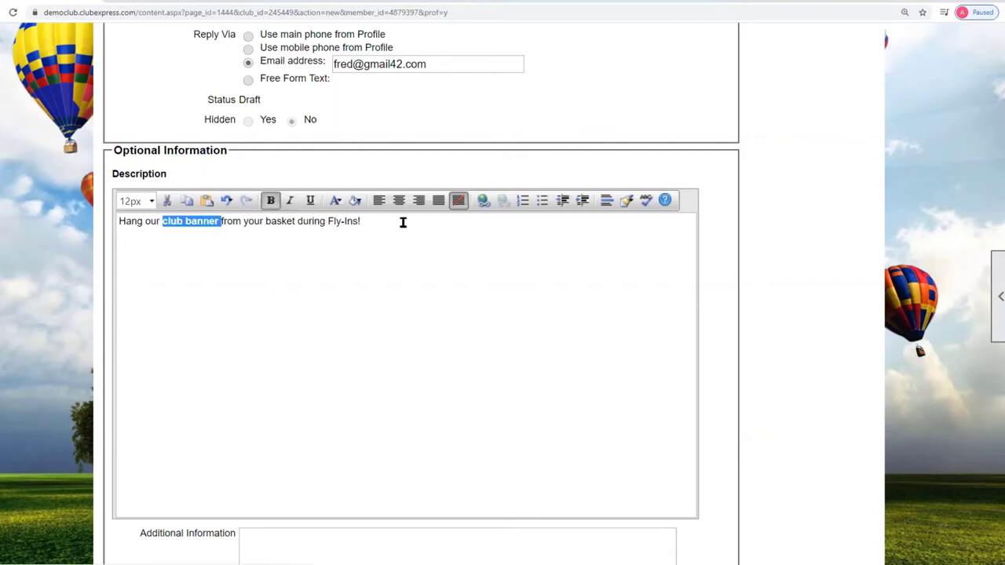
{"action": "left_click", "coordinate": [336, 201]}
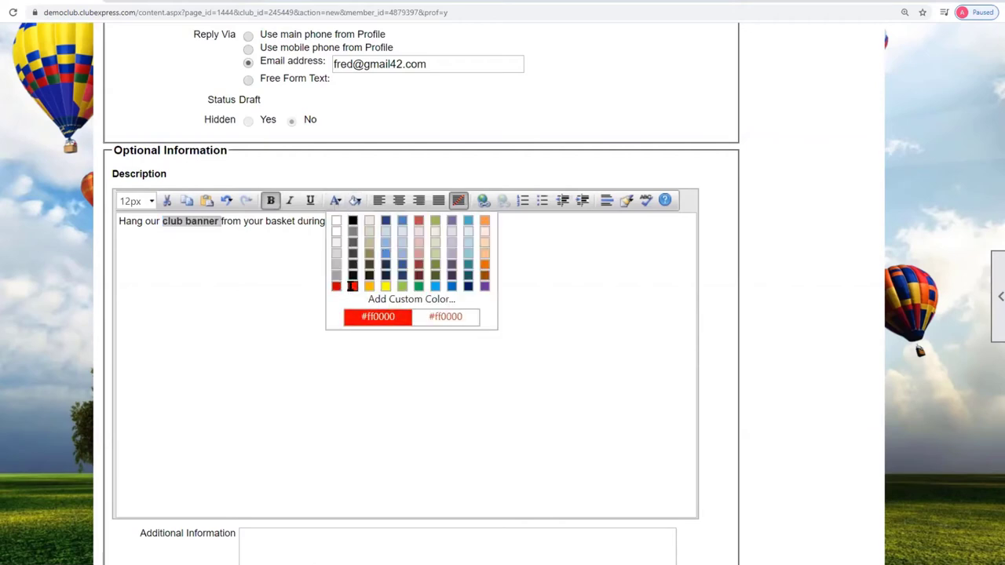
{"action": "left_click", "coordinate": [351, 287]}
{"action": "left_click", "coordinate": [321, 307]}
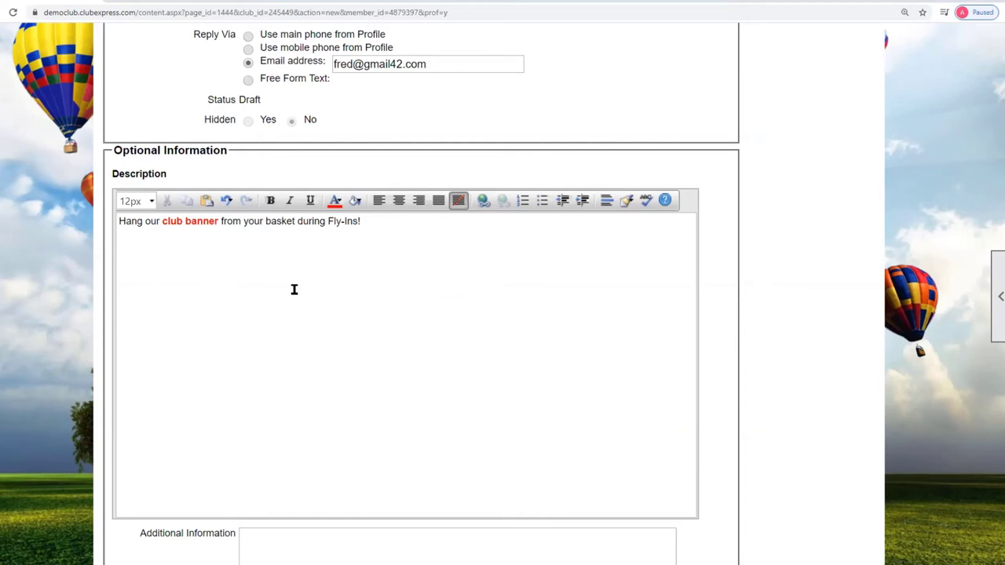
{"action": "scroll", "coordinate": [305, 288], "scroll_direction": "down", "scroll_amount": 3}
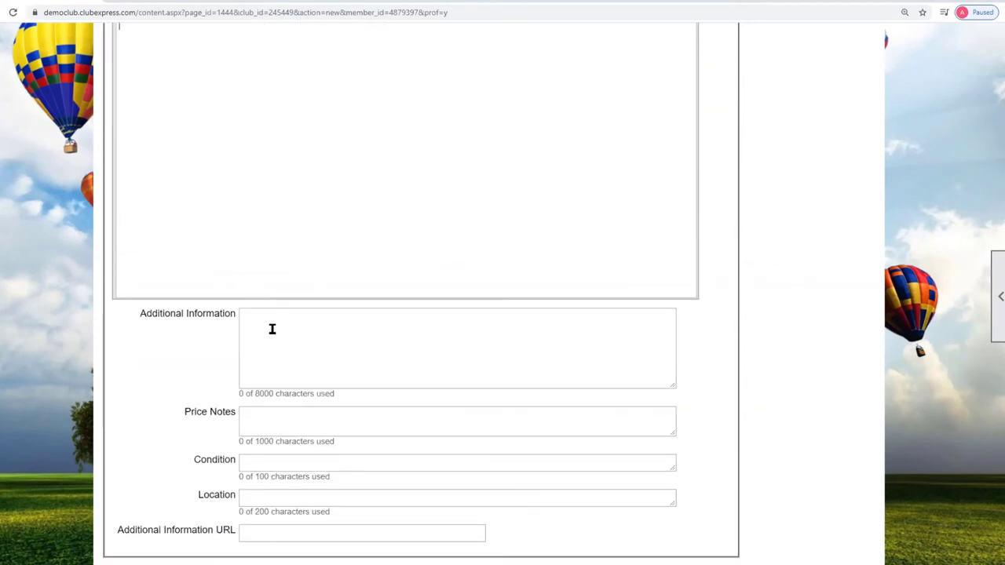
- Enter 'Waterproof nylon banner' and 48"x36" as additional information
{"action": "left_click", "coordinate": [272, 330]}
{"action": "type", "text": "Waterproof ny"}
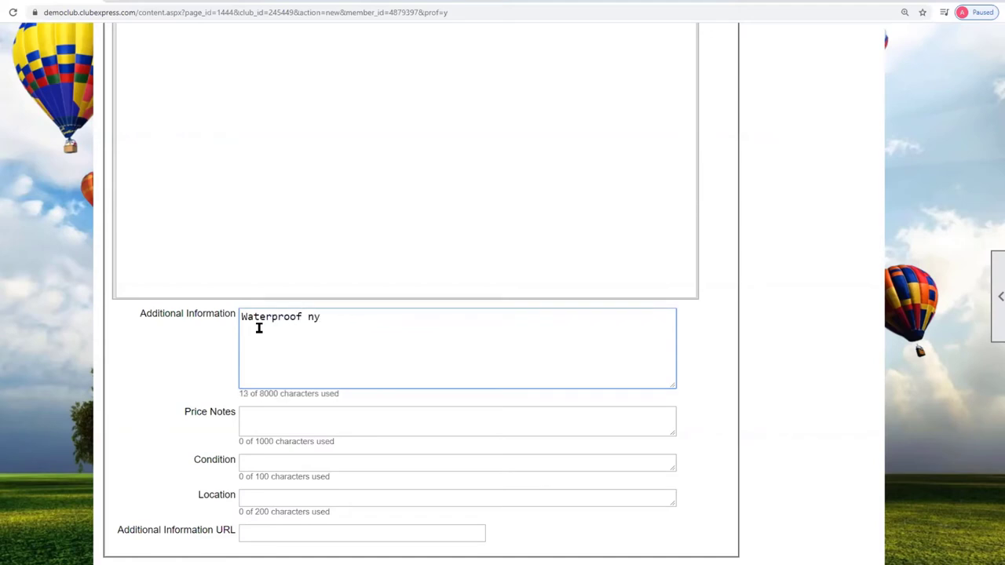
{"action": "type", "text": "lon banner"}
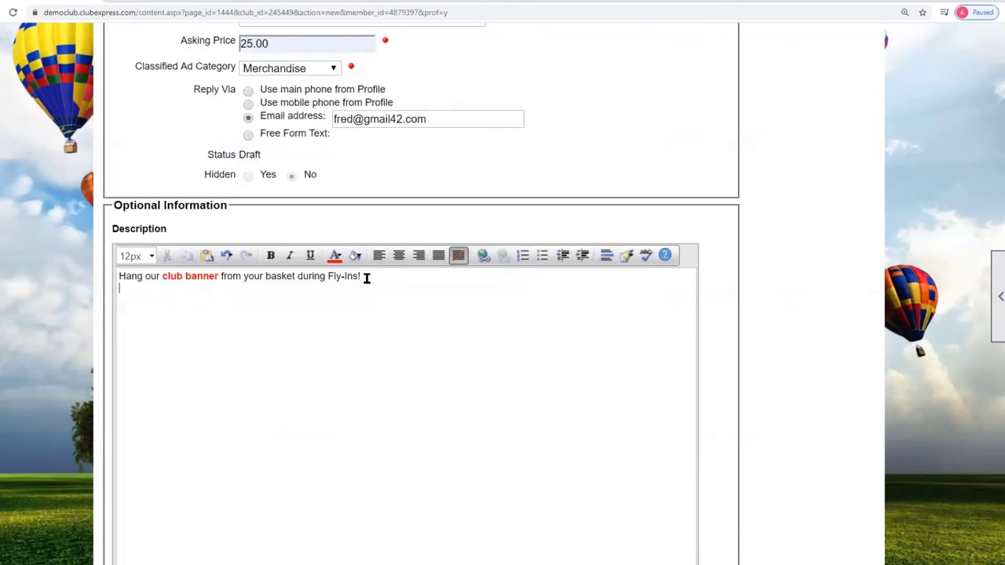
{"action": "type", "text": "48\"x36"}
{"action": "scroll", "coordinate": [254, 329], "scroll_direction": "down", "scroll_amount": 3}
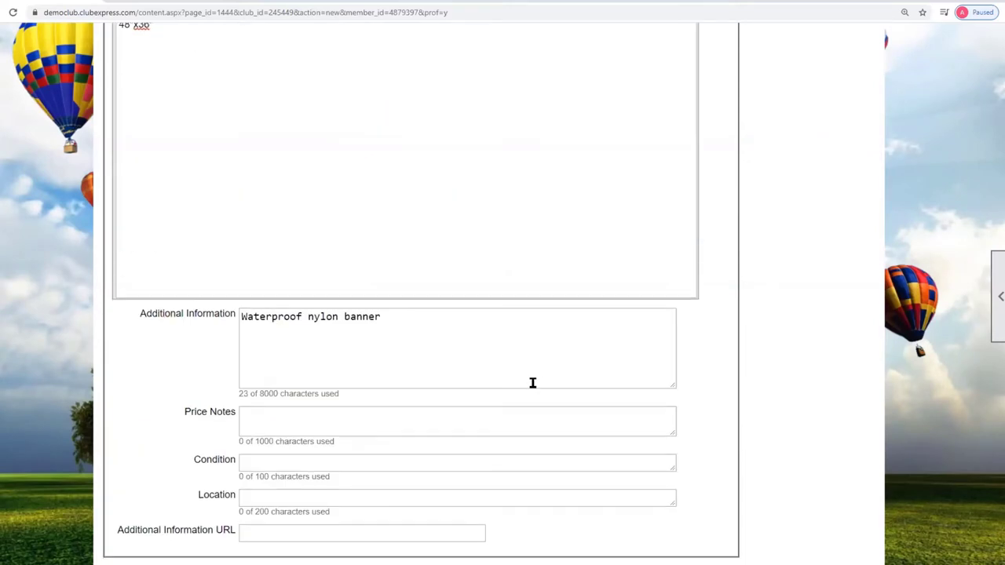
- Add price notes on custom sizes at additional cost, condition New and location Chicago IL
{"action": "left_click", "coordinate": [281, 418]}
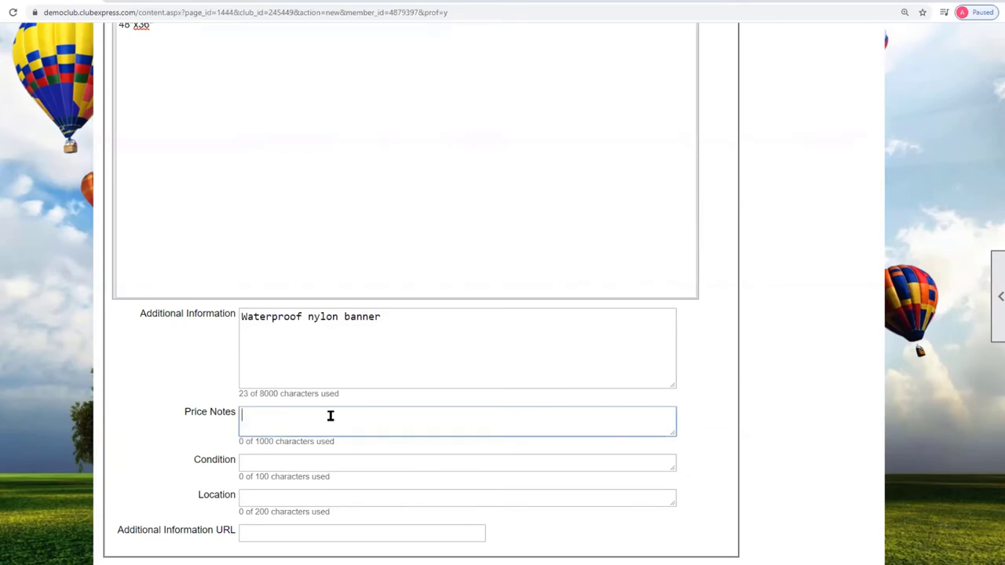
{"action": "type", "text": "Custom"}
{"action": "type", "text": "e size"}
{"action": "type", "text": "s ab"}
{"action": "type", "text": "ailab"}
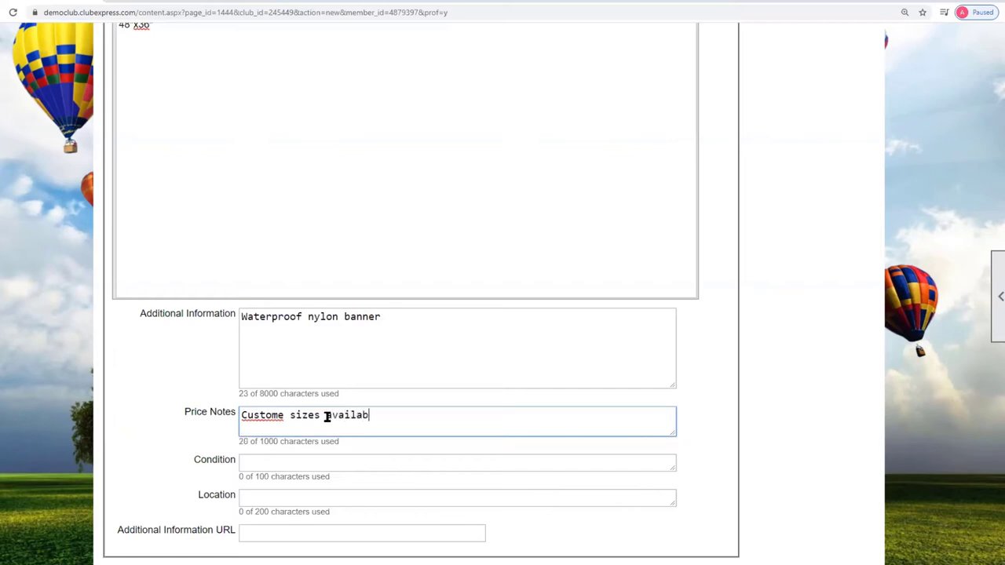
{"action": "type", "text": "le at additional cost"}
{"action": "left_click", "coordinate": [267, 460]}
{"action": "type", "text": "New"}
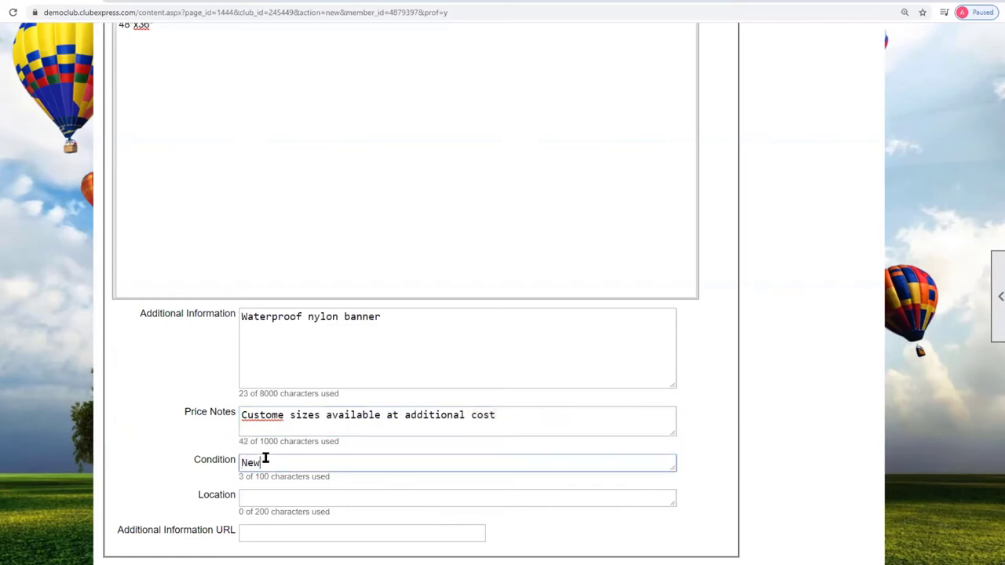
{"action": "left_click", "coordinate": [272, 497]}
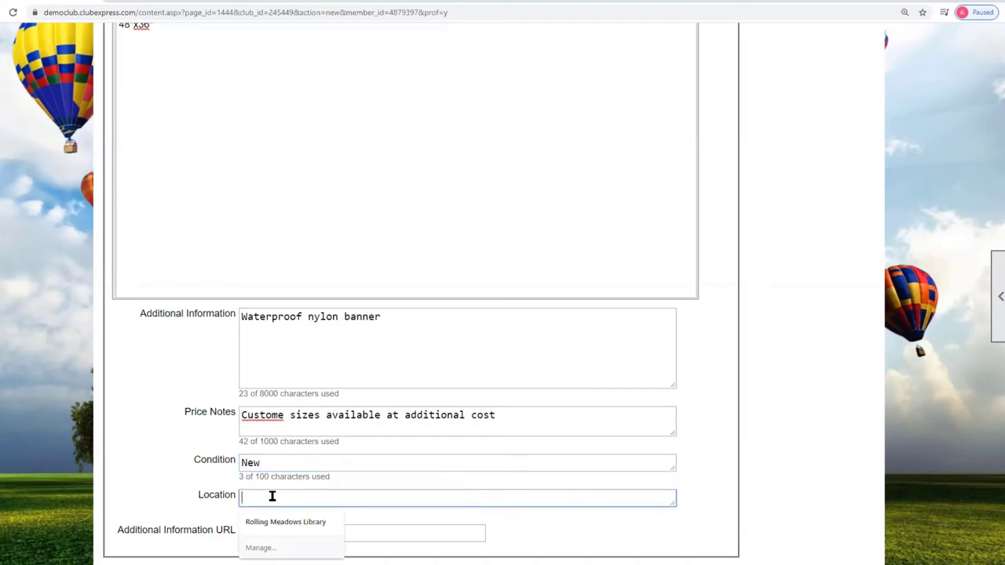
{"action": "type", "text": "Chicago IL"}
{"action": "left_click", "coordinate": [219, 511]}
{"action": "scroll", "coordinate": [325, 518], "scroll_direction": "down", "scroll_amount": 3}
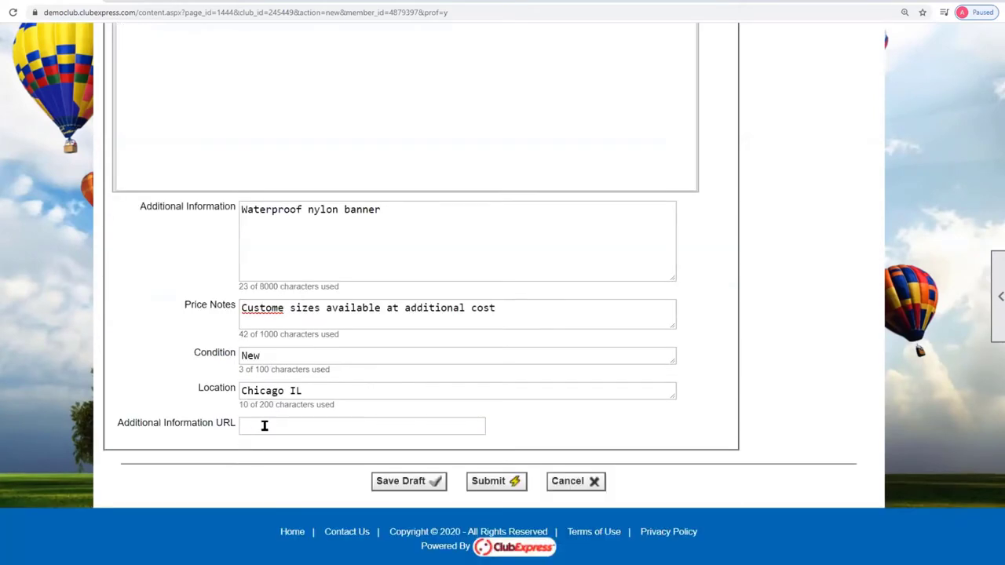
{"action": "left_click", "coordinate": [265, 427]}
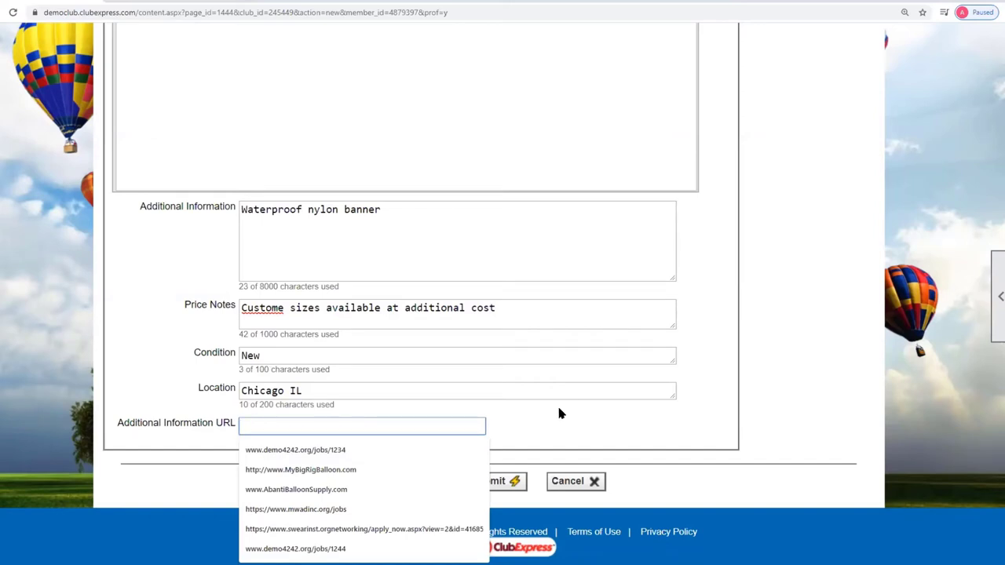
{"action": "key", "text": "Down"}
{"action": "key", "text": "Down"}
{"action": "key", "text": "Down"}
{"action": "key", "text": "Return"}
{"action": "left_click", "coordinate": [594, 395]}
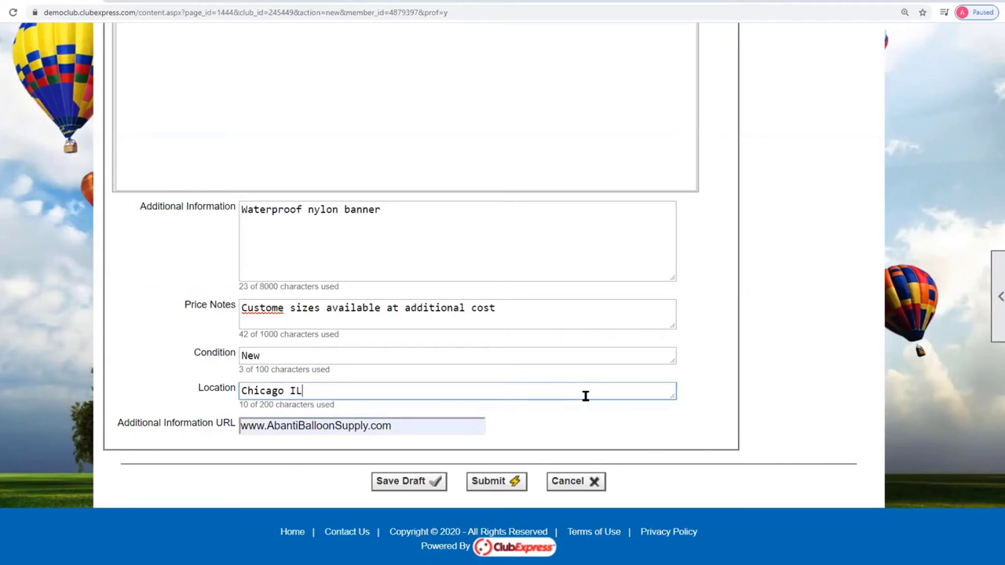
{"action": "left_click", "coordinate": [416, 485]}
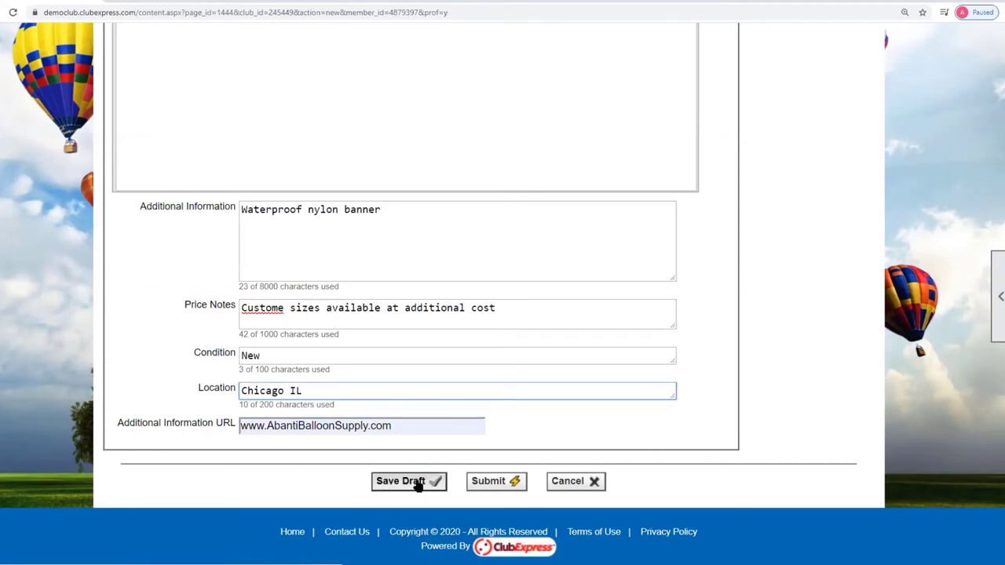
- Submit the Club banner ad and confirm it appears in the ad table as Submitted
{"action": "left_click", "coordinate": [496, 483]}
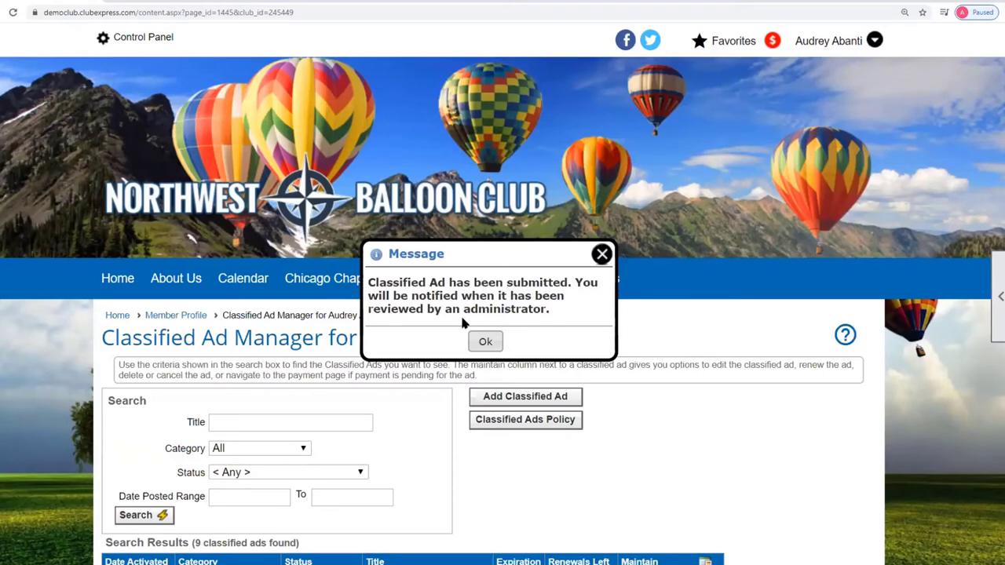
{"action": "left_click", "coordinate": [485, 342]}
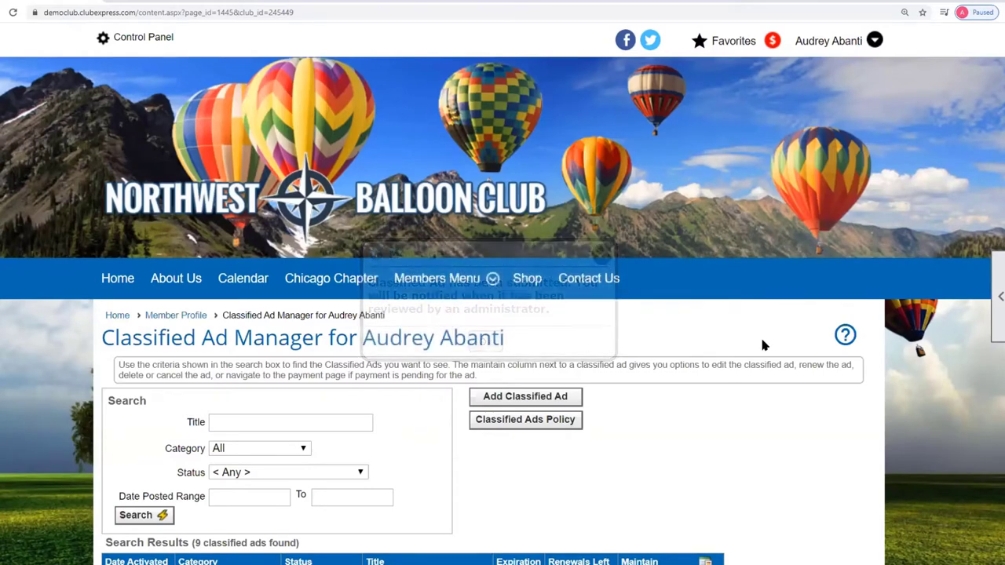
{"action": "scroll", "coordinate": [765, 350], "scroll_direction": "down", "scroll_amount": 3}
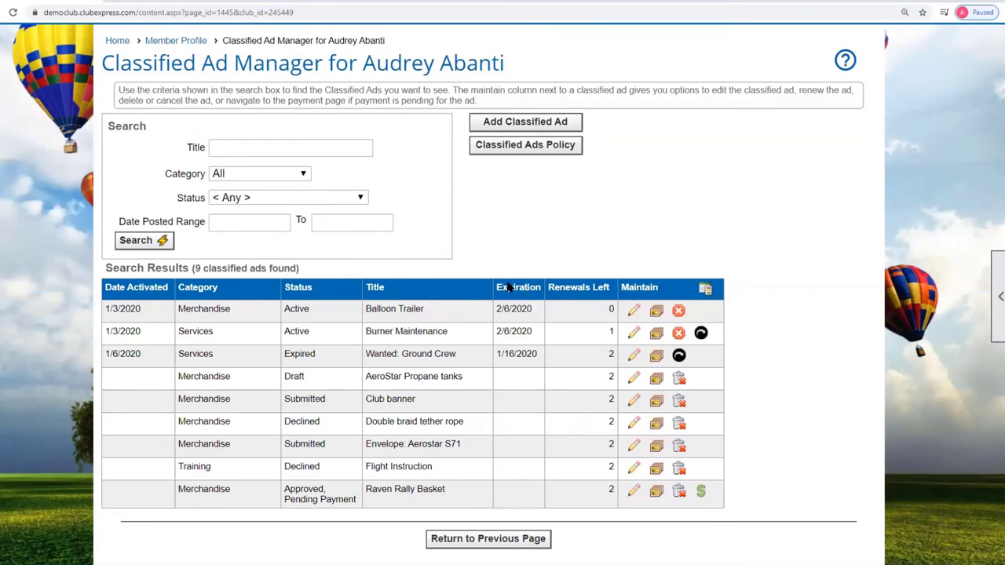
{"action": "left_click_drag", "start_coordinate": [179, 401], "coordinate": [437, 405]}
{"action": "left_click", "coordinate": [191, 402]}
- Open payment for the Raven Rally Basket ad, then leave unpaid and return to the ad list
{"action": "left_click", "coordinate": [702, 492]}
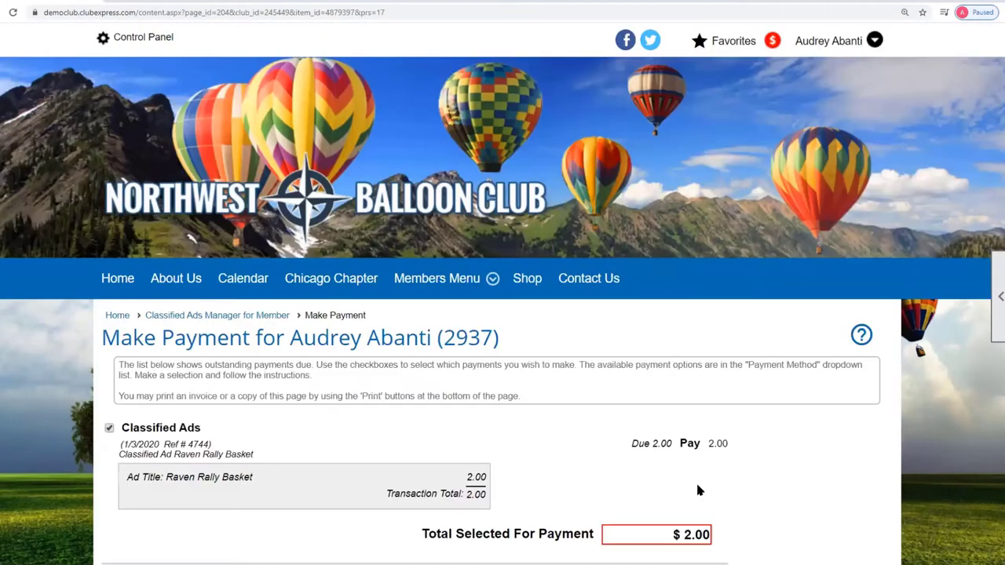
{"action": "scroll", "coordinate": [658, 424], "scroll_direction": "down", "scroll_amount": 2}
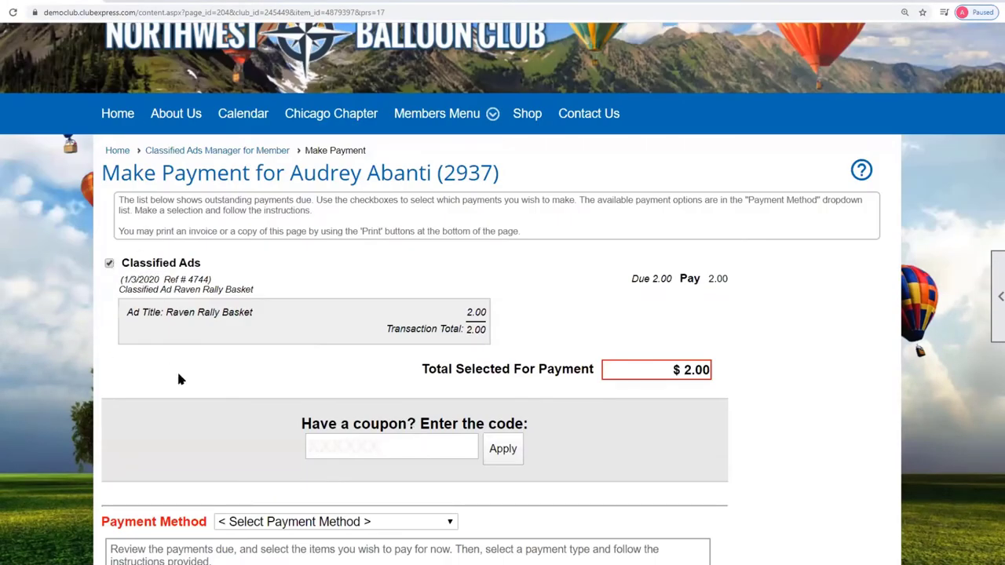
{"action": "scroll", "coordinate": [242, 382], "scroll_direction": "down", "scroll_amount": 2}
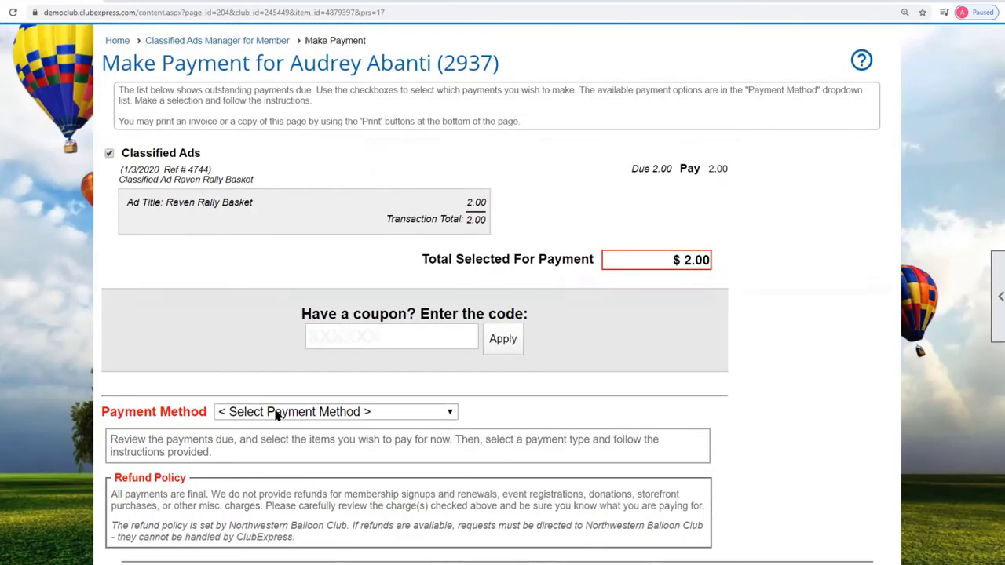
{"action": "key", "text": "alt+Left"}
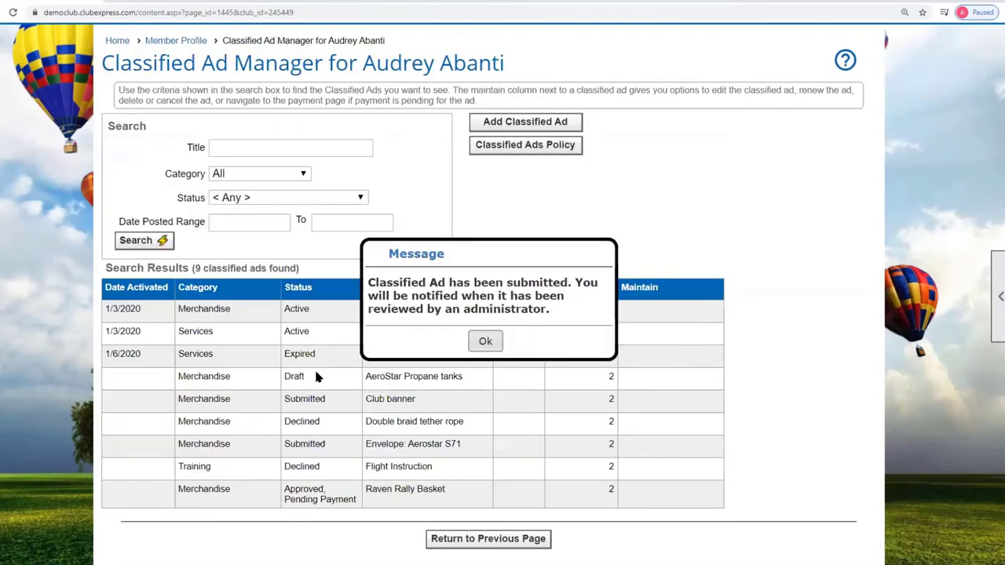
{"action": "left_click", "coordinate": [602, 254]}
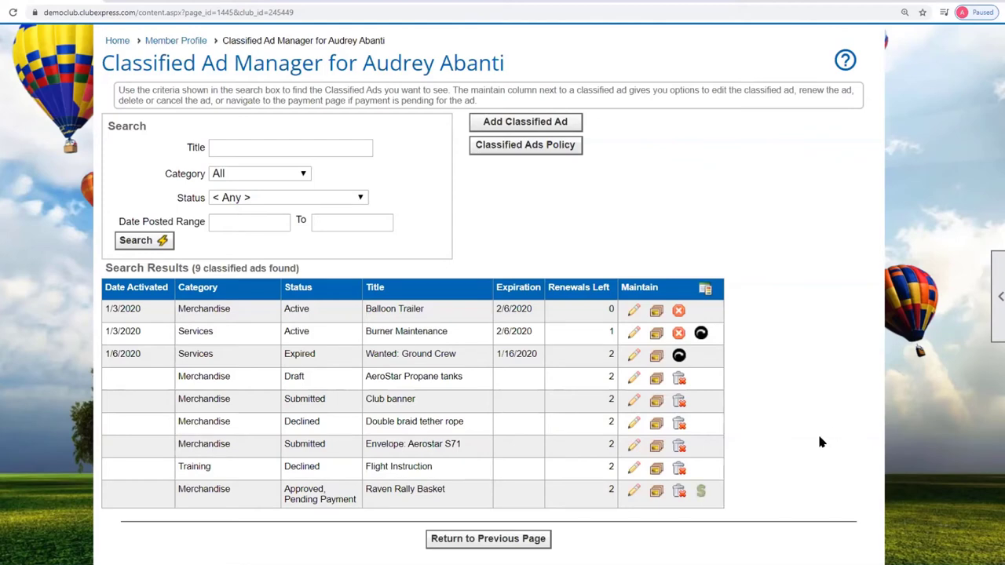
- Renew the expired Wanted: Ground Crew ad and dismiss the renewal messages
{"action": "scroll", "coordinate": [818, 431], "scroll_direction": "up", "scroll_amount": 3}
{"action": "scroll", "coordinate": [780, 424], "scroll_direction": "up", "scroll_amount": 2}
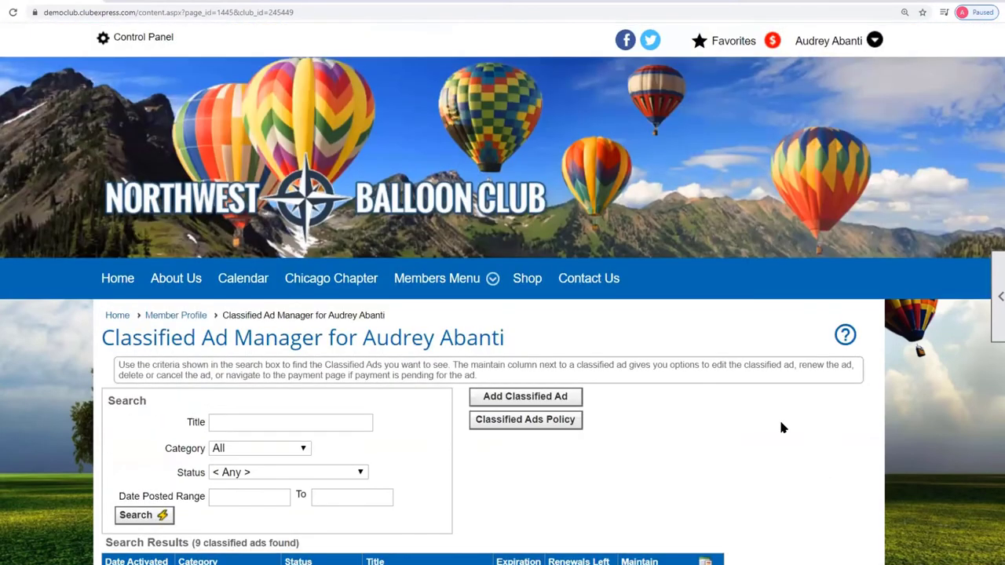
{"action": "scroll", "coordinate": [686, 463], "scroll_direction": "down", "scroll_amount": 3}
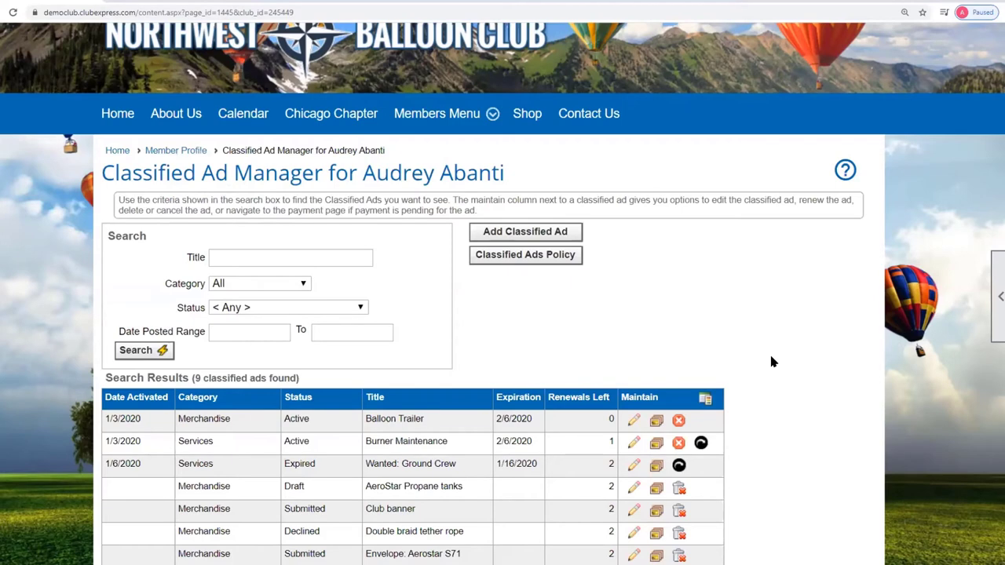
{"action": "scroll", "coordinate": [770, 362], "scroll_direction": "down", "scroll_amount": 2}
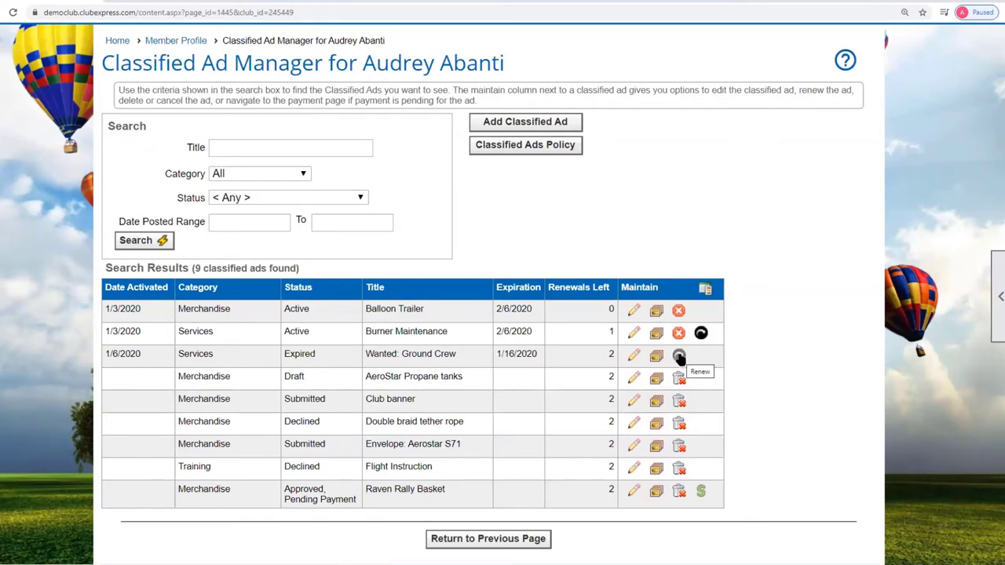
{"action": "left_click", "coordinate": [679, 357]}
{"action": "left_click", "coordinate": [485, 341]}
{"action": "scroll", "coordinate": [507, 404], "scroll_direction": "down", "scroll_amount": 2}
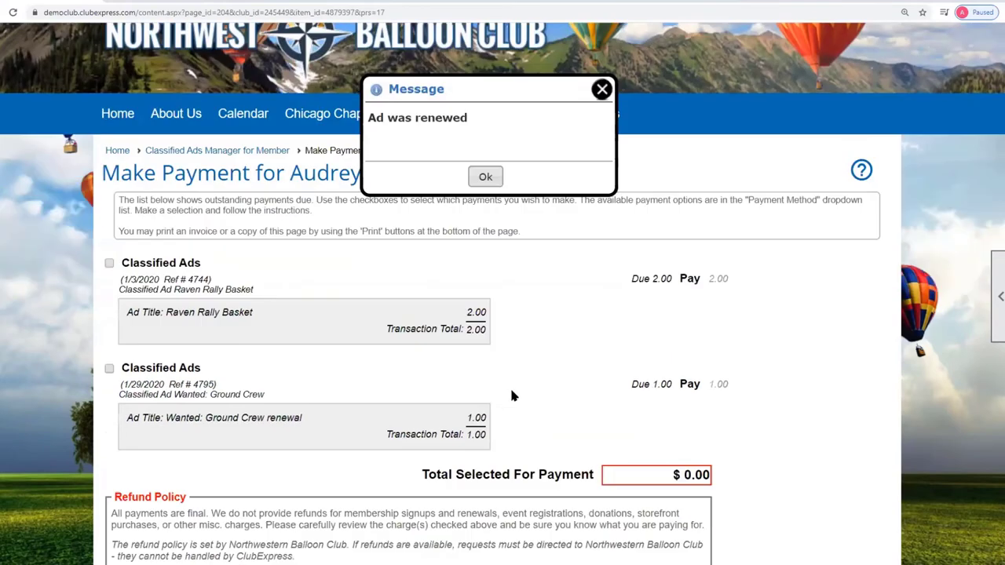
{"action": "left_click", "coordinate": [601, 89]}
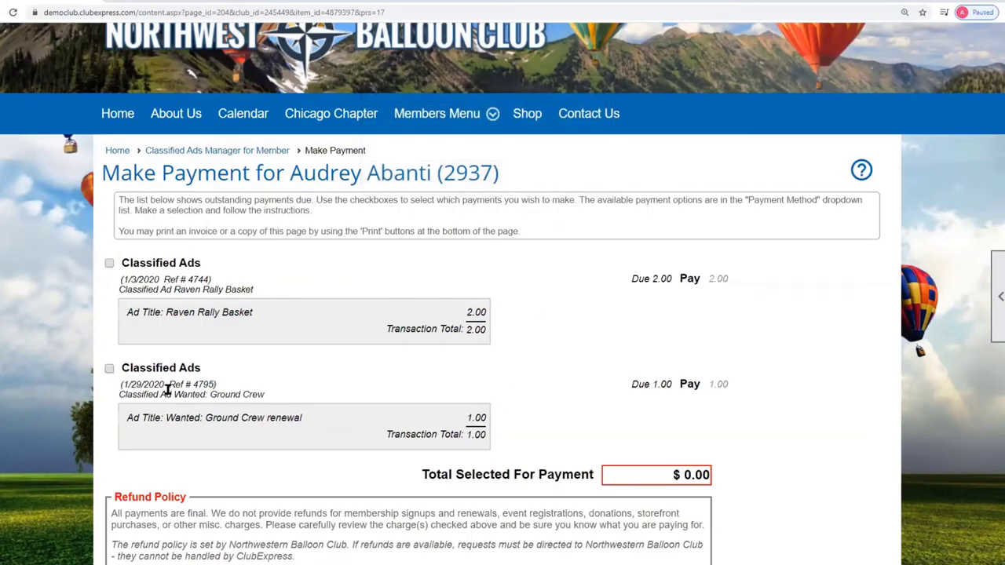
- Select the $1.00 renewal charge, choose Check as payment method, and return to the manager
{"action": "left_click", "coordinate": [110, 370]}
{"action": "scroll", "coordinate": [572, 381], "scroll_direction": "down", "scroll_amount": 3}
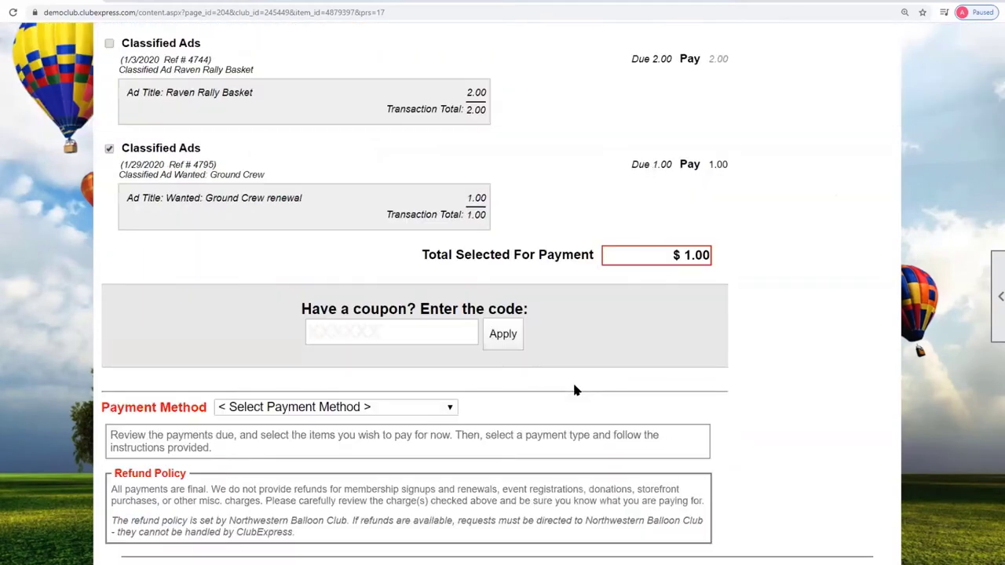
{"action": "left_click", "coordinate": [448, 408]}
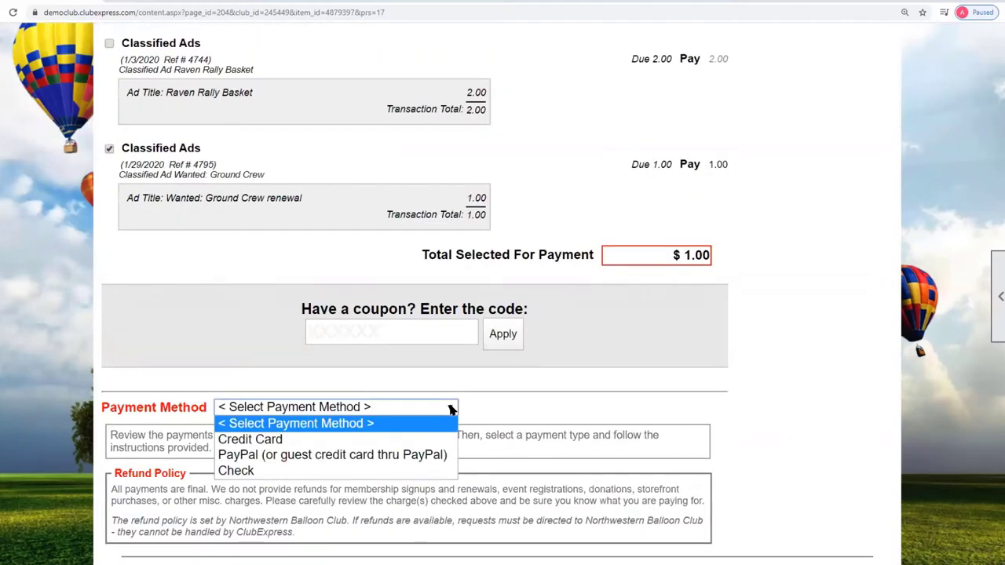
{"action": "left_click", "coordinate": [440, 469]}
{"action": "scroll", "coordinate": [464, 441], "scroll_direction": "down", "scroll_amount": 3}
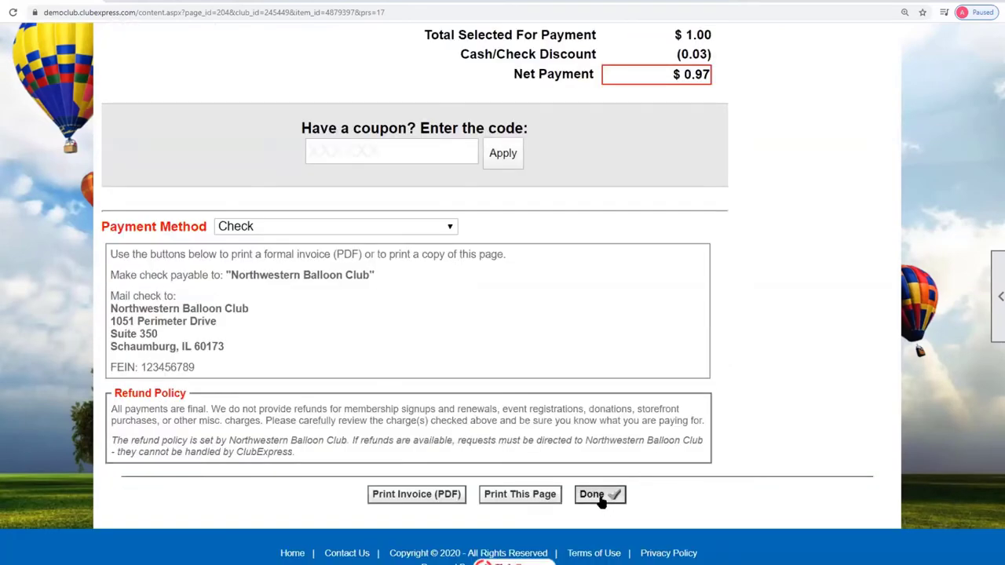
{"action": "scroll", "coordinate": [651, 459], "scroll_direction": "up", "scroll_amount": 8}
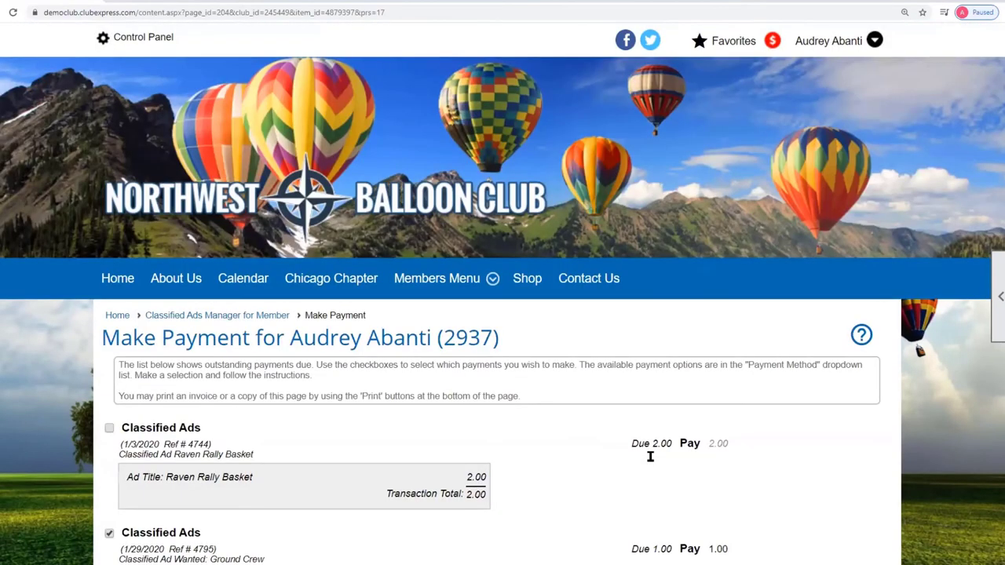
{"action": "key", "text": "alt+Left"}
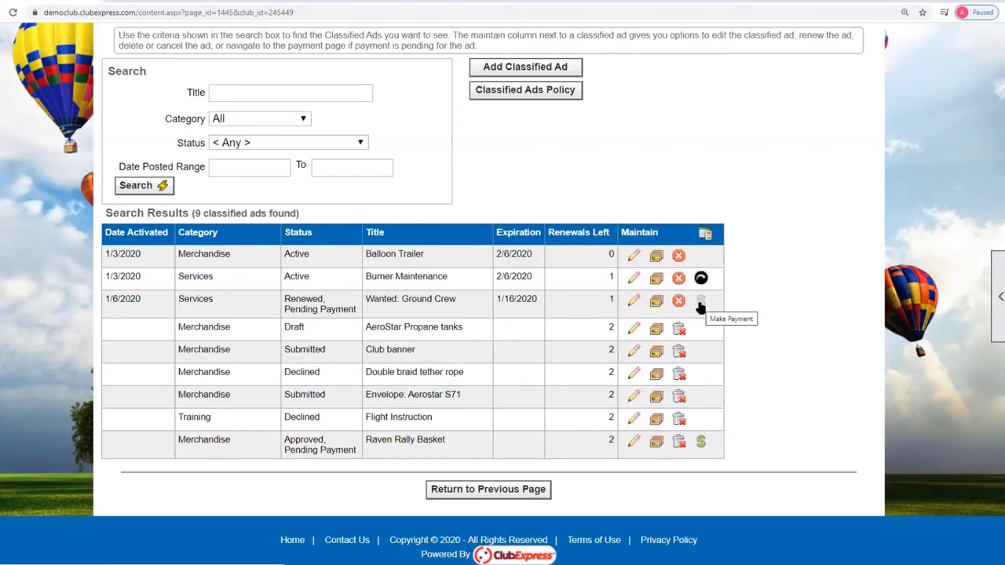
{"action": "scroll", "coordinate": [749, 379], "scroll_direction": "up", "scroll_amount": 4}
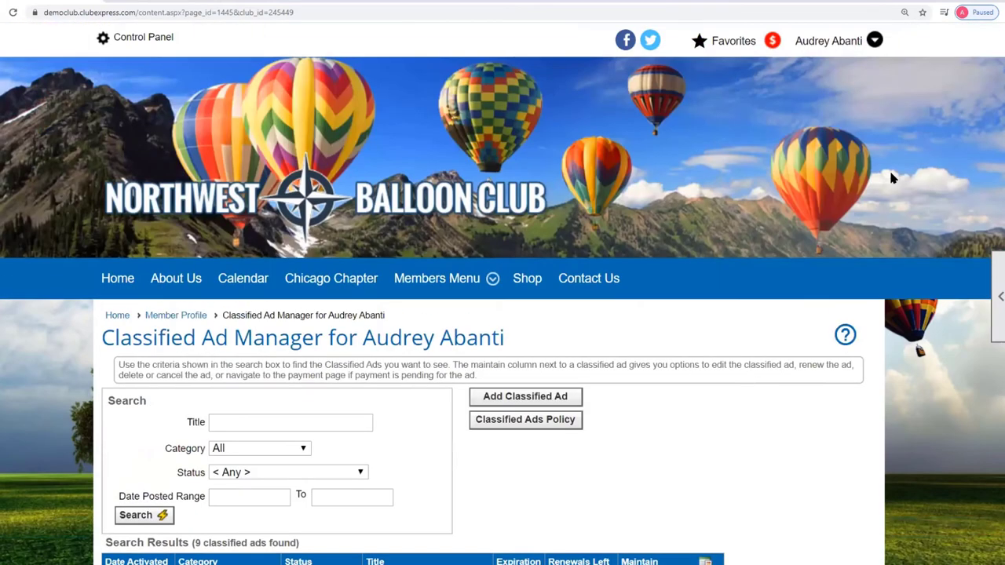
- Log in as a different member and dismiss the pending payment notice
{"action": "left_click", "coordinate": [841, 40]}
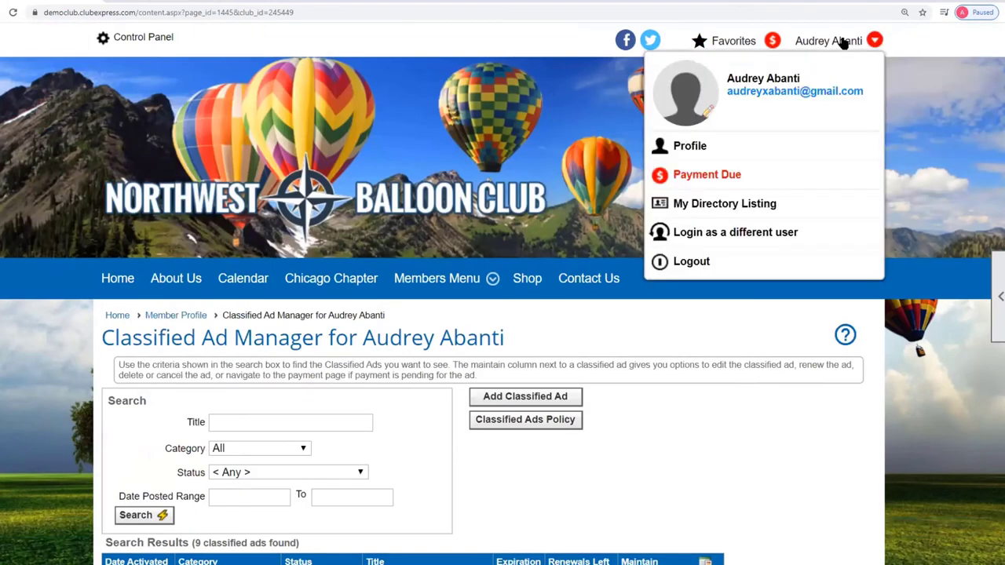
{"action": "left_click", "coordinate": [727, 231]}
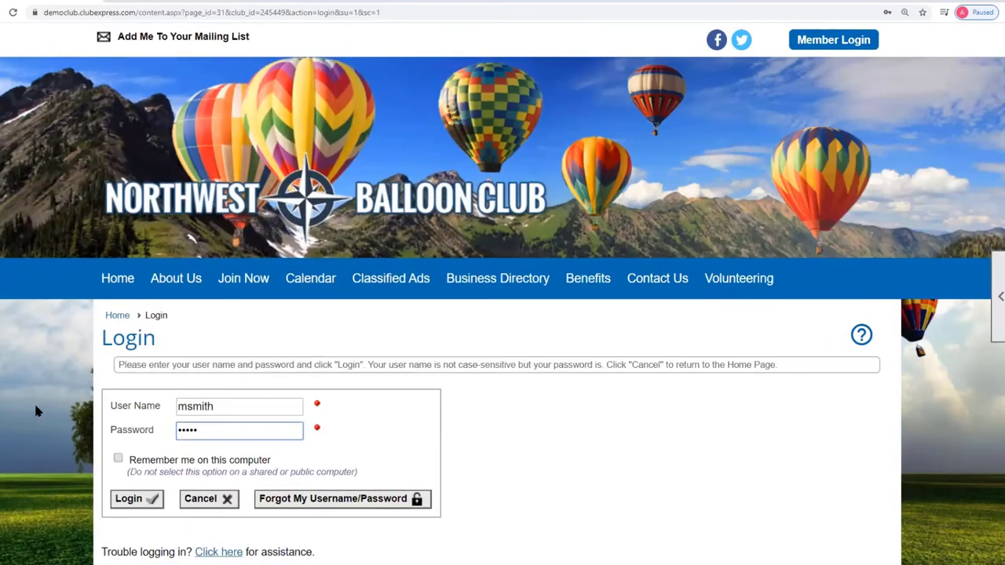
{"action": "left_click", "coordinate": [128, 503]}
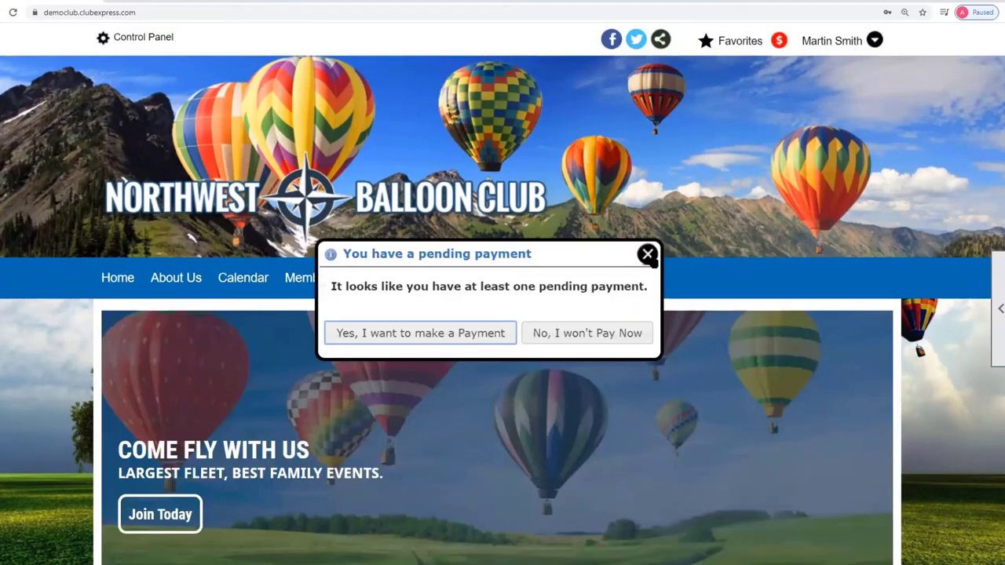
{"action": "left_click", "coordinate": [649, 256]}
- Open this member's profile and their Classified Ad Manager listing 21 ads
{"action": "left_click", "coordinate": [829, 40]}
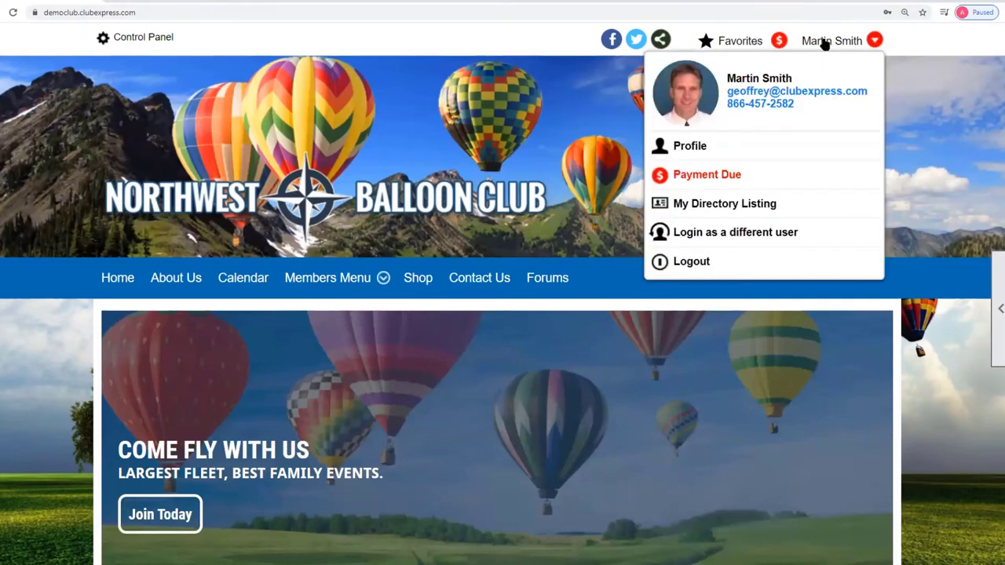
{"action": "left_click", "coordinate": [679, 147]}
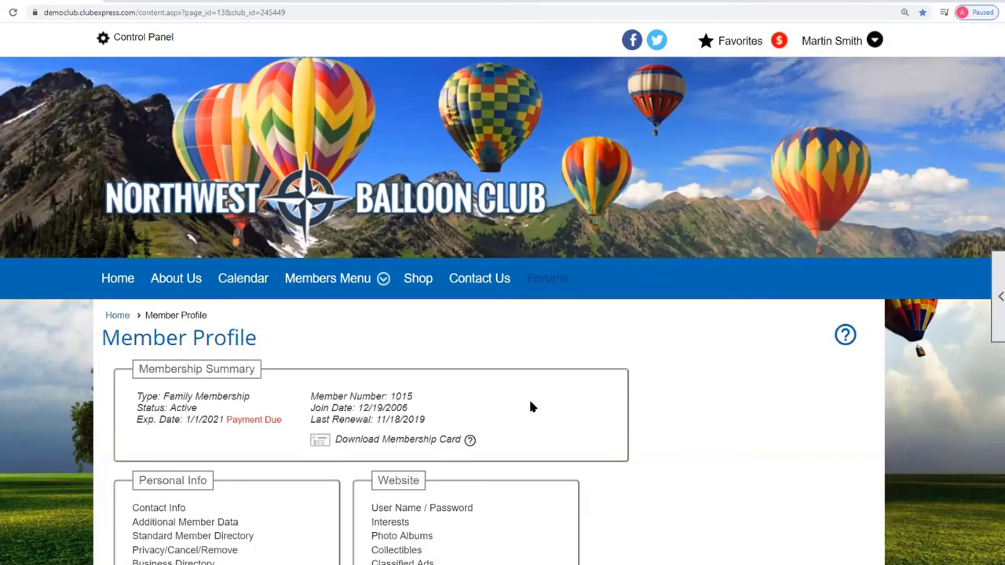
{"action": "scroll", "coordinate": [526, 399], "scroll_direction": "down", "scroll_amount": 3}
{"action": "left_click", "coordinate": [417, 348]}
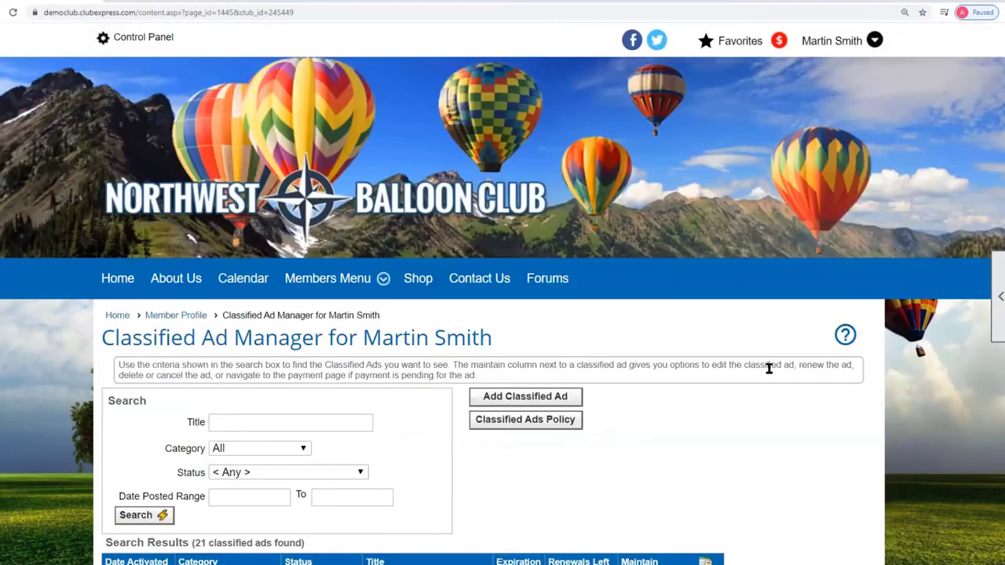
{"action": "scroll", "coordinate": [767, 367], "scroll_direction": "down", "scroll_amount": 3}
{"action": "scroll", "coordinate": [873, 357], "scroll_direction": "up", "scroll_amount": 4}
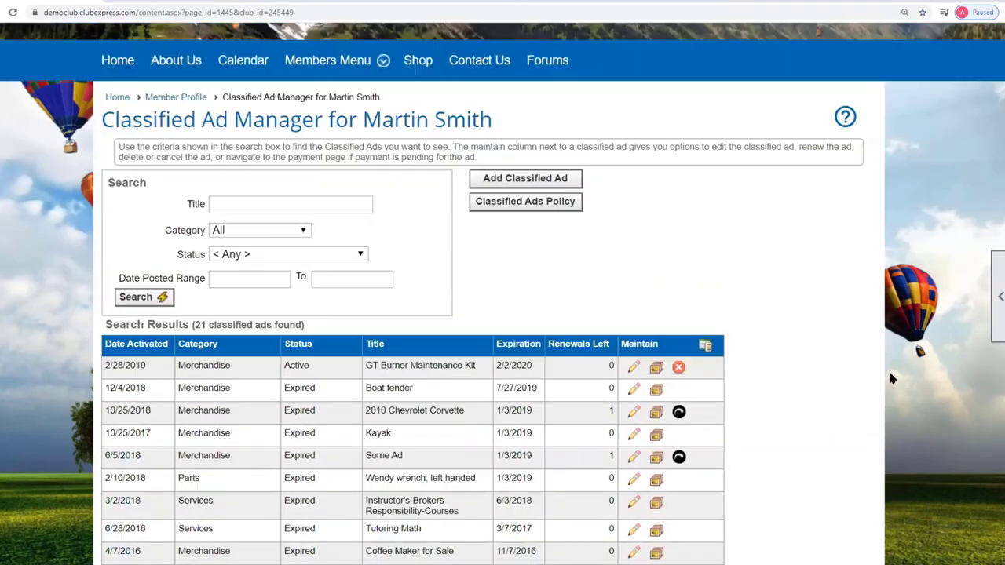
{"action": "left_click", "coordinate": [310, 297]}
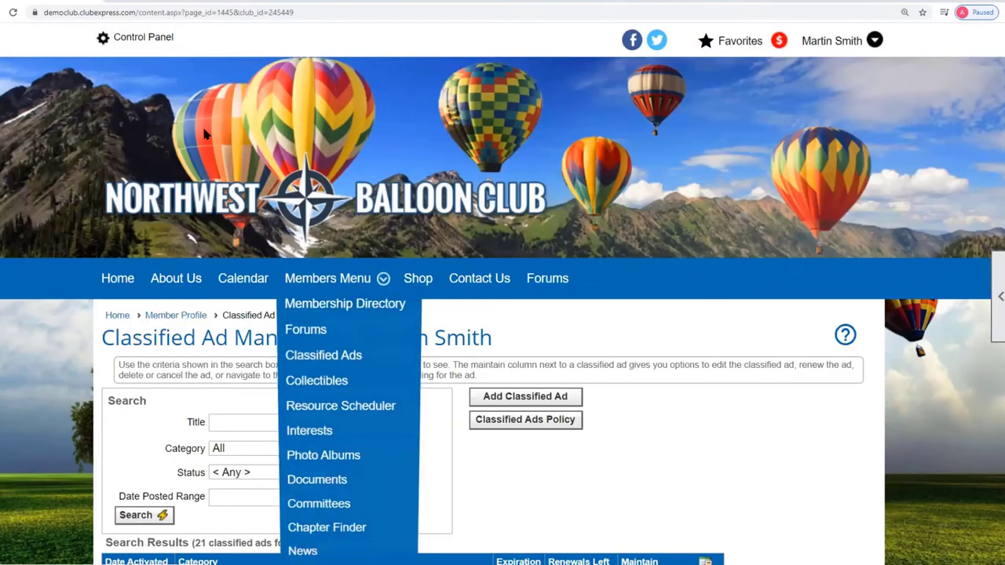
- From the Members Menu, search Classified Ads to list the 6 current public ads
{"action": "left_click", "coordinate": [139, 38]}
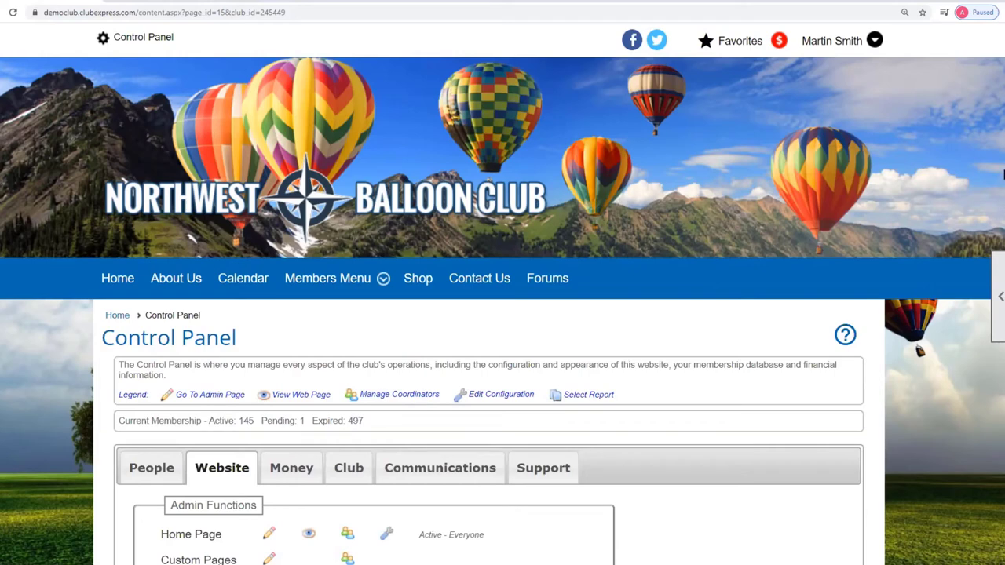
{"action": "mouse_move", "coordinate": [353, 293]}
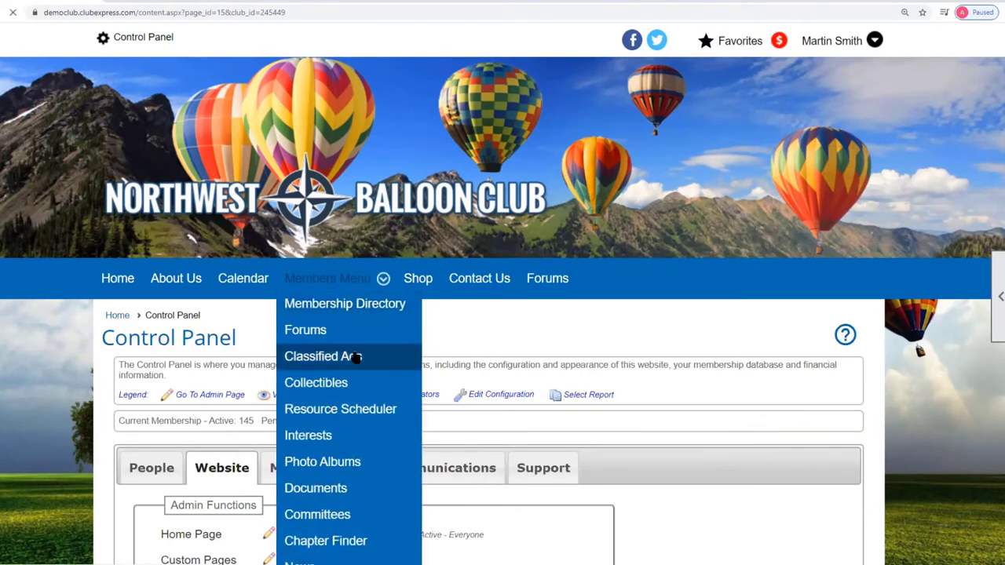
{"action": "scroll", "coordinate": [546, 346], "scroll_direction": "down", "scroll_amount": 2}
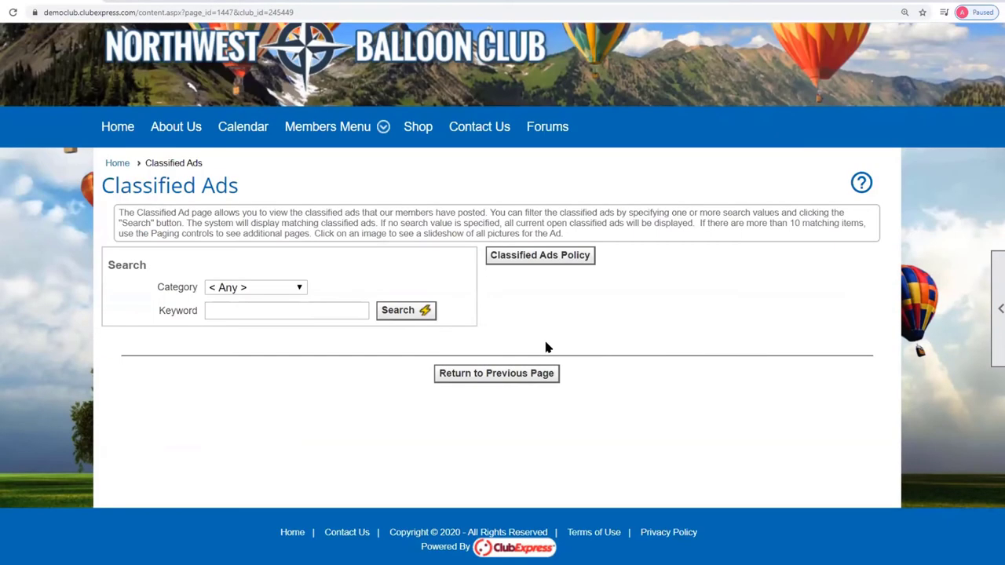
{"action": "left_click", "coordinate": [419, 312]}
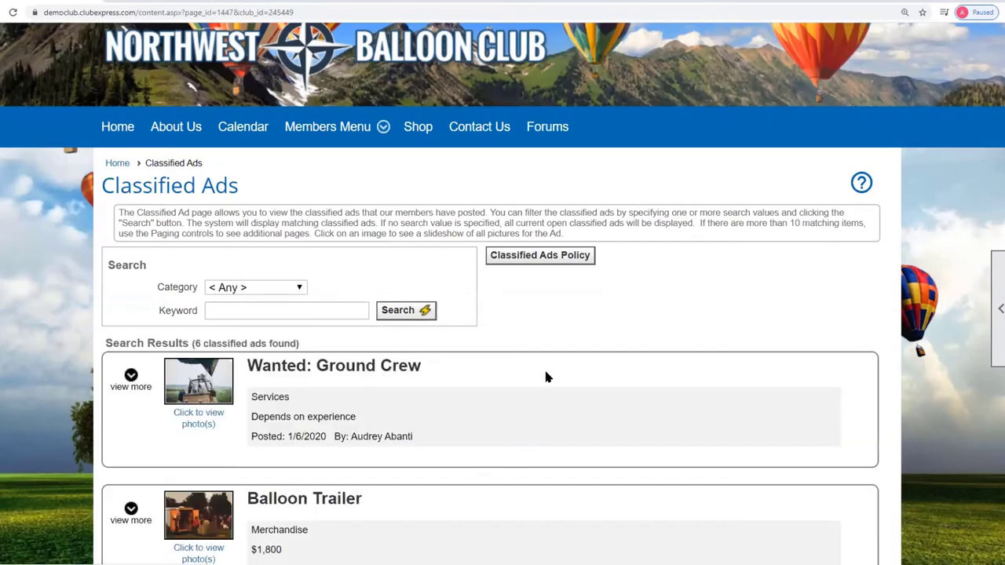
{"action": "scroll", "coordinate": [546, 375], "scroll_direction": "down", "scroll_amount": 1}
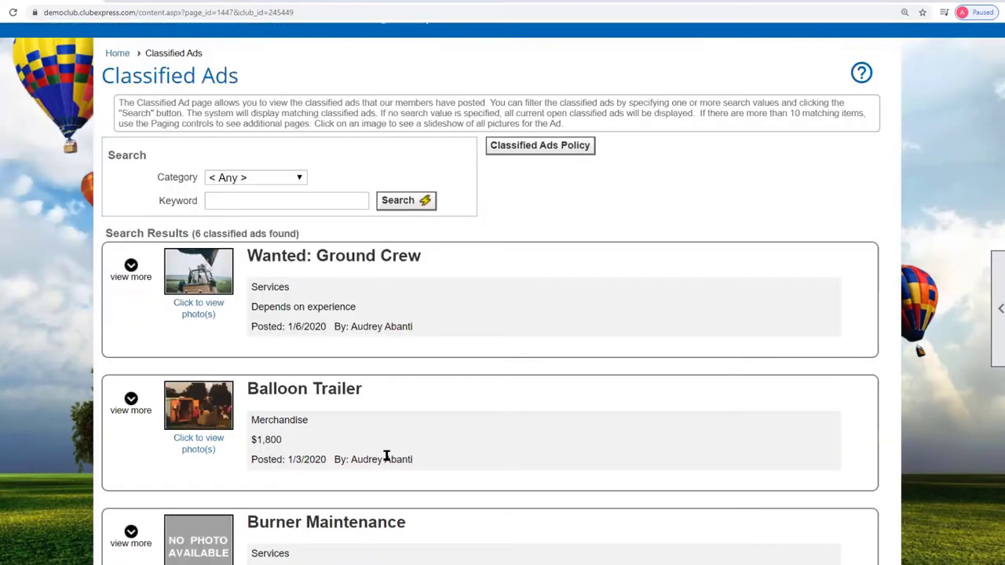
- Open the page tools panel, then return to the admin Control Panel
{"action": "left_click", "coordinate": [997, 314]}
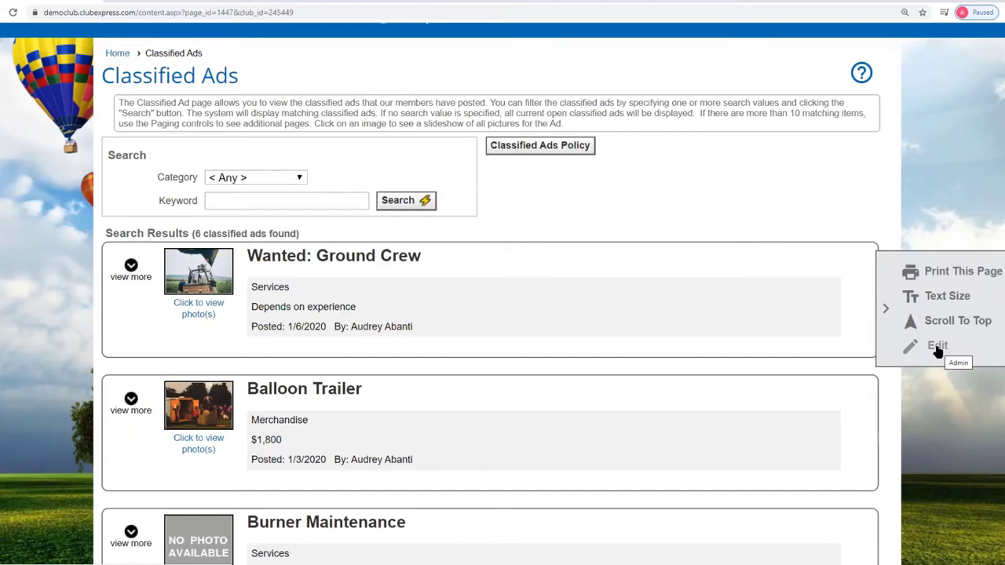
{"action": "scroll", "coordinate": [751, 428], "scroll_direction": "up", "scroll_amount": 3}
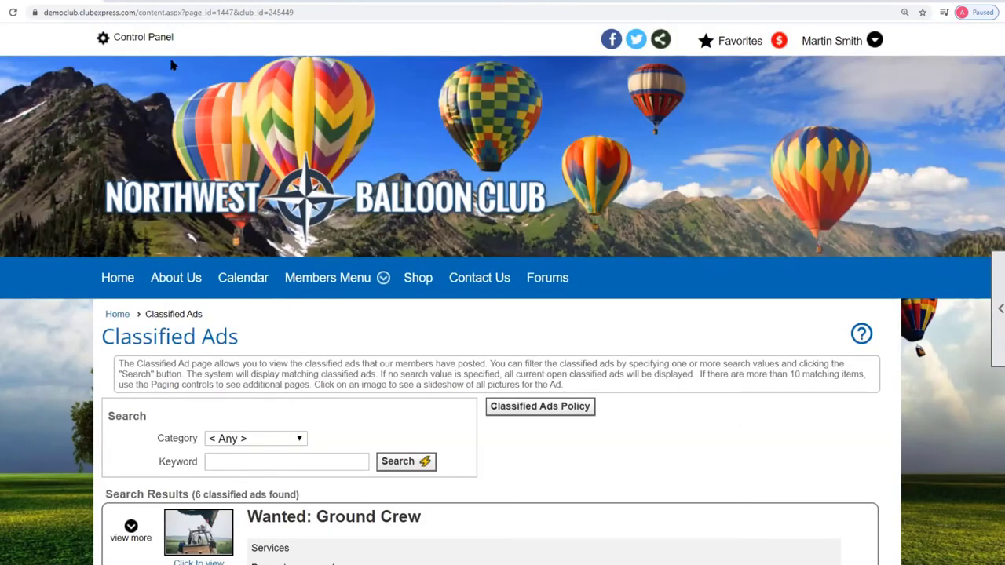
{"action": "left_click", "coordinate": [148, 39]}
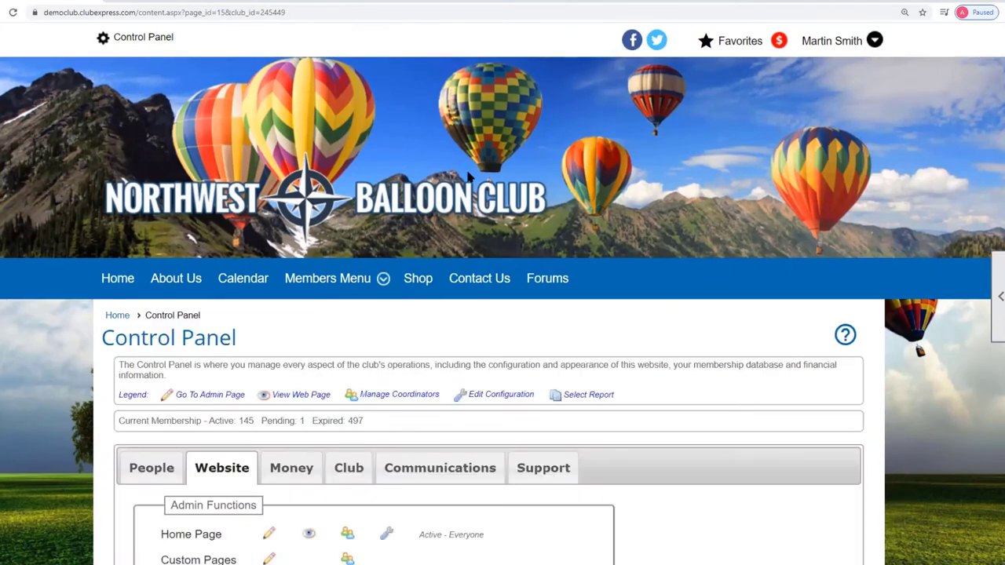
- Show the Club tab's Admin Functions and highlight Classified Ads' Active - Everyone status
{"action": "scroll", "coordinate": [415, 170], "scroll_direction": "down", "scroll_amount": 3}
{"action": "left_click", "coordinate": [349, 256]}
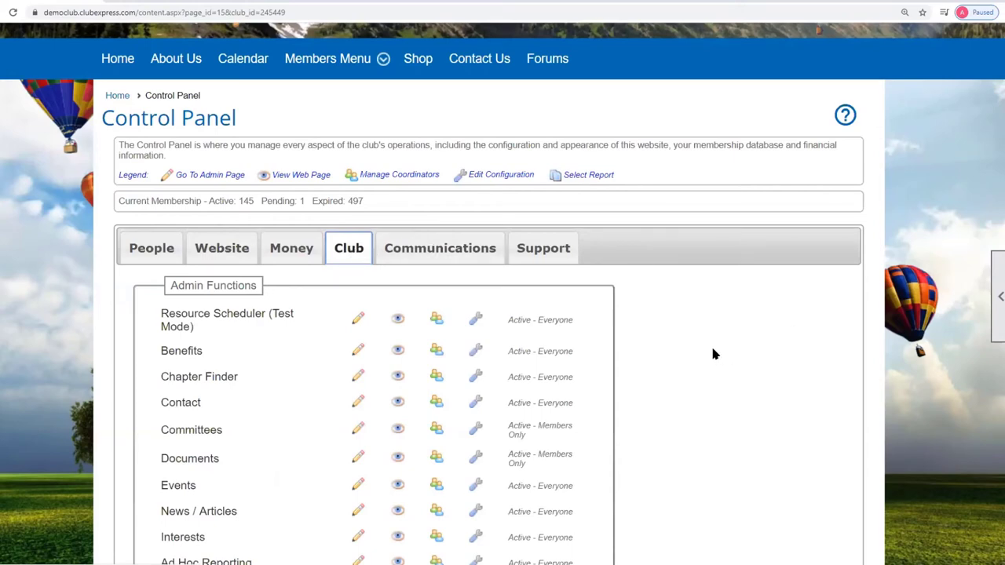
{"action": "scroll", "coordinate": [713, 352], "scroll_direction": "down", "scroll_amount": 2}
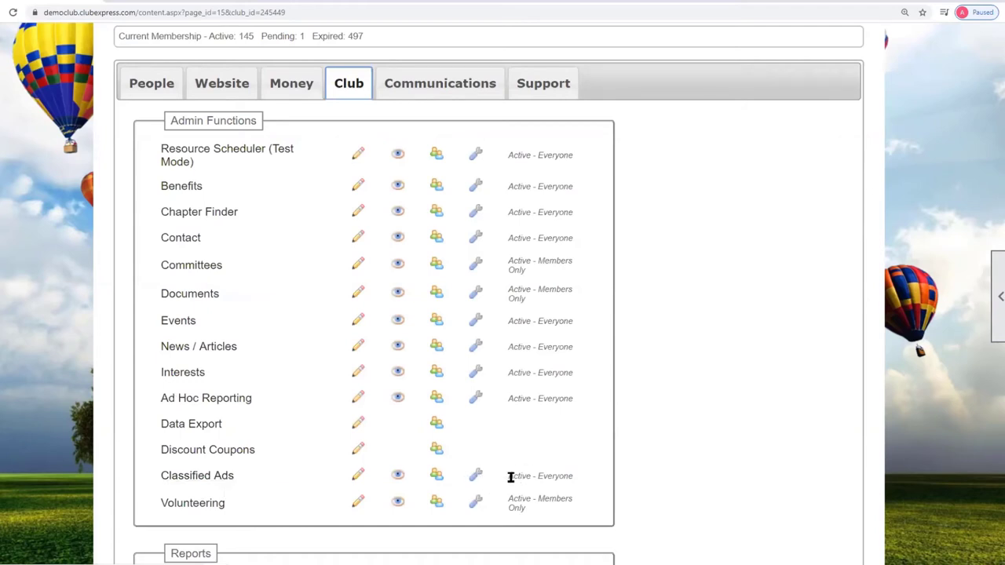
{"action": "left_click_drag", "start_coordinate": [508, 476], "coordinate": [586, 475]}
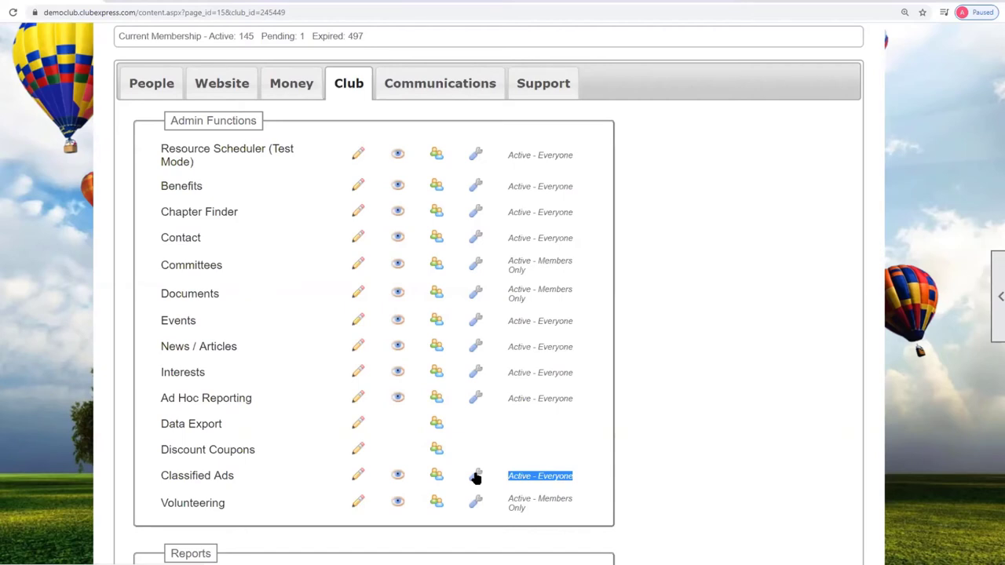
{"action": "left_click", "coordinate": [475, 478]}
{"action": "left_click", "coordinate": [525, 290]}
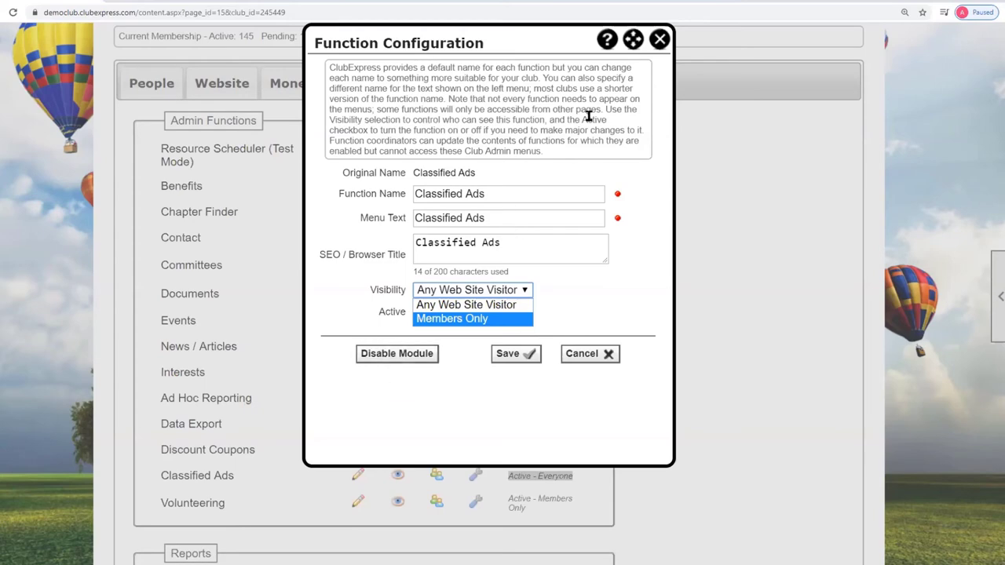
{"action": "key", "text": "Up"}
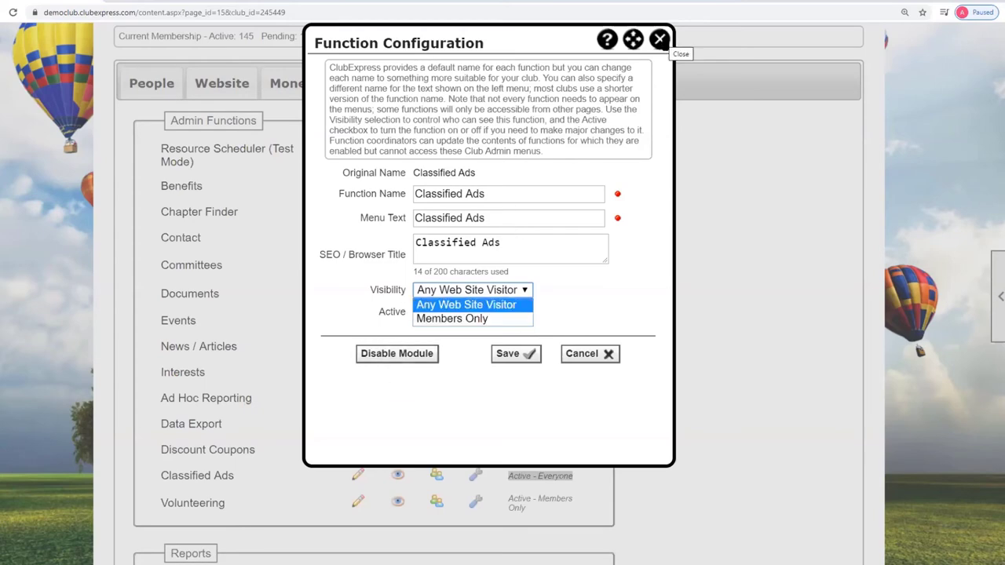
{"action": "left_click", "coordinate": [594, 353]}
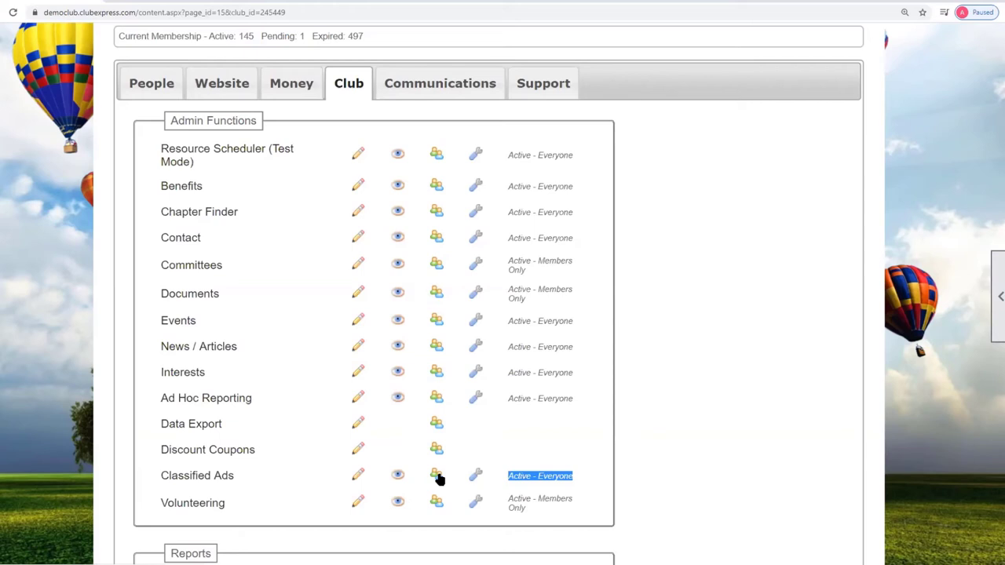
- Add a member found by last-name search as a second Classified Ads coordinator
{"action": "left_click", "coordinate": [438, 477]}
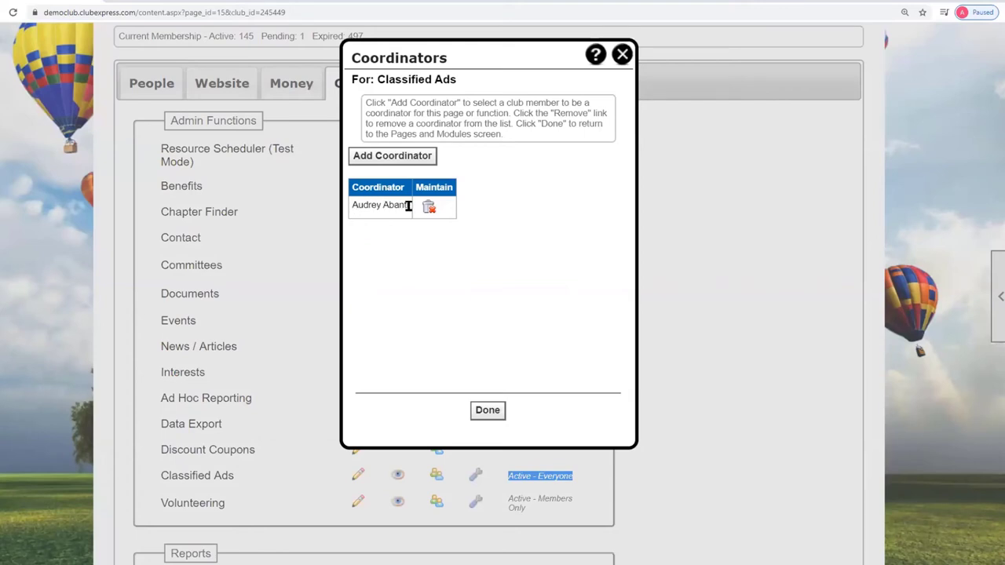
{"action": "left_click", "coordinate": [408, 156]}
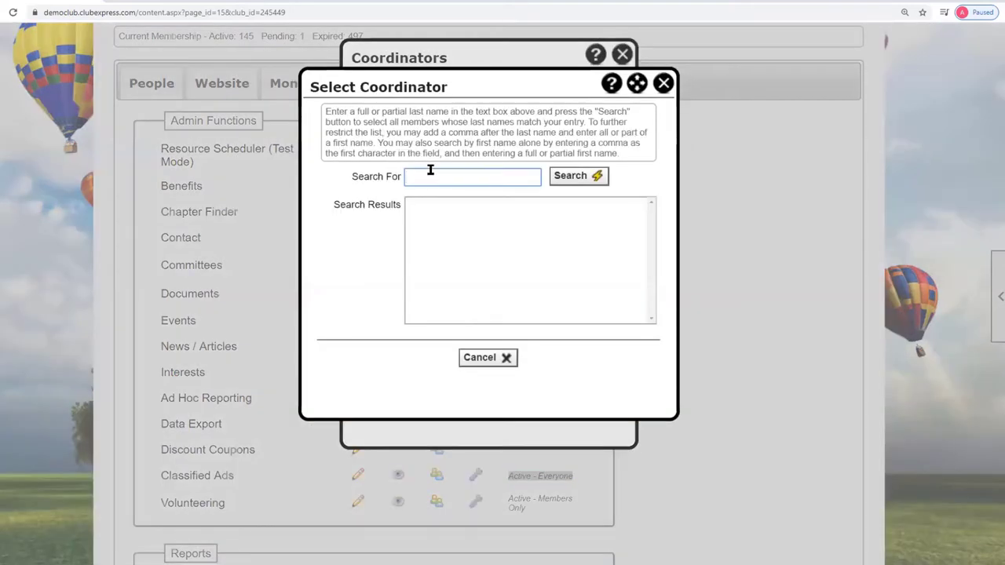
{"action": "left_click", "coordinate": [429, 170]}
{"action": "type", "text": "cho"}
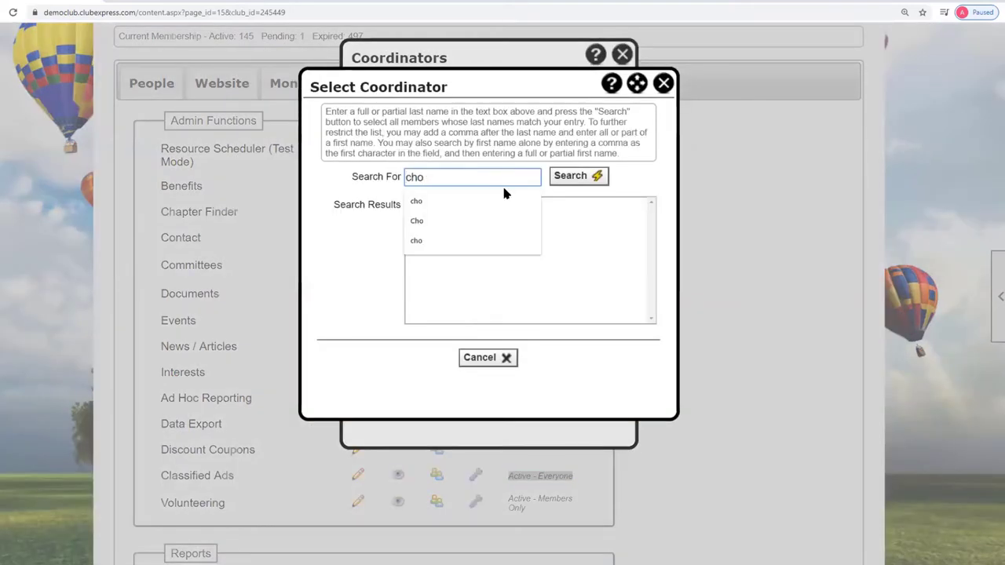
{"action": "left_click", "coordinate": [588, 175]}
{"action": "left_click", "coordinate": [459, 204]}
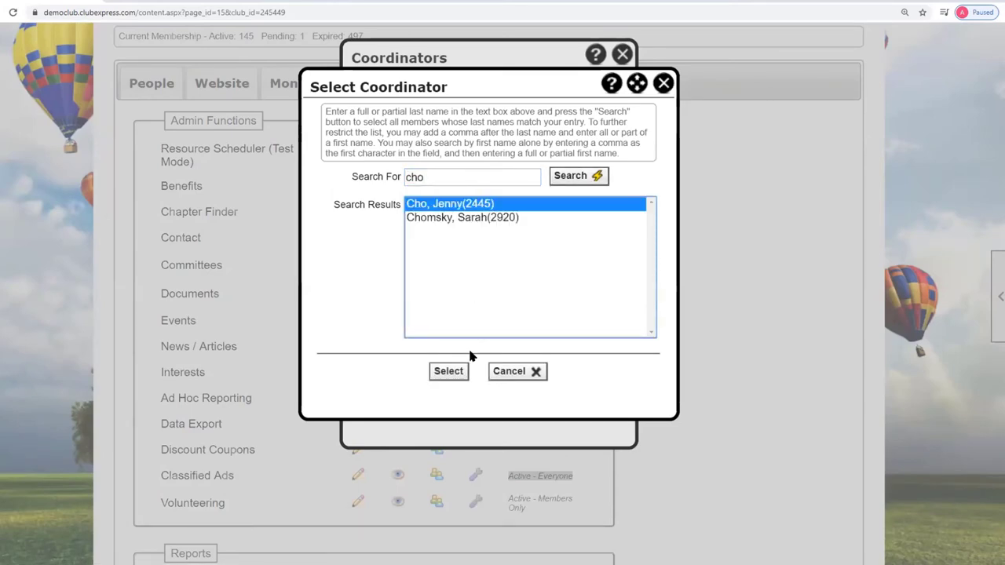
{"action": "left_click", "coordinate": [453, 370]}
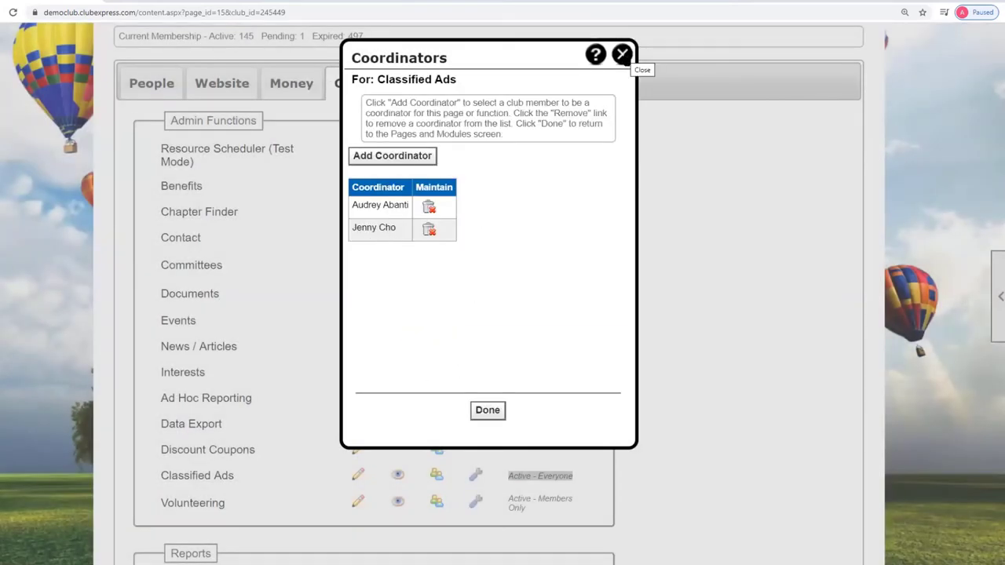
{"action": "left_click", "coordinate": [622, 55]}
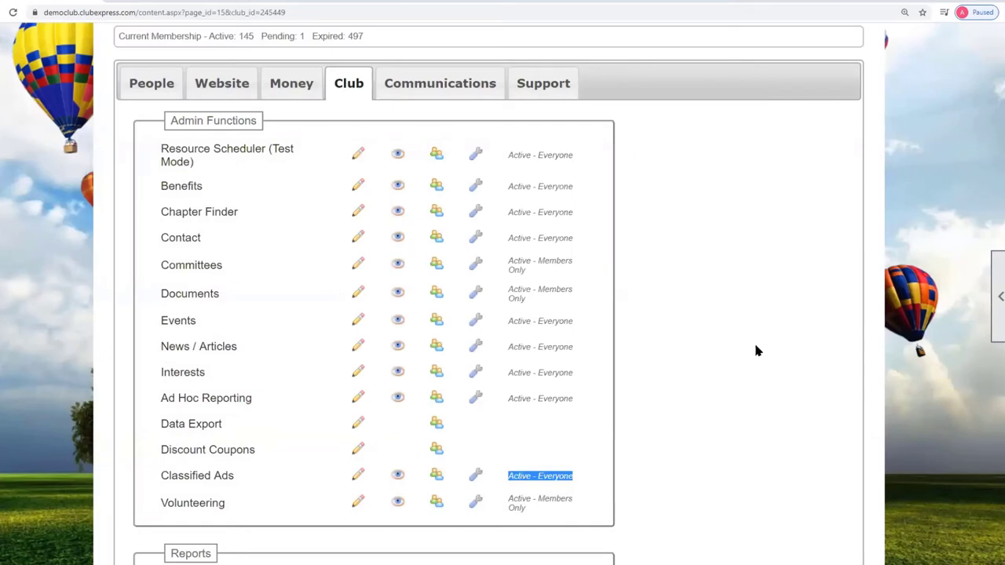
{"action": "left_click", "coordinate": [307, 481]}
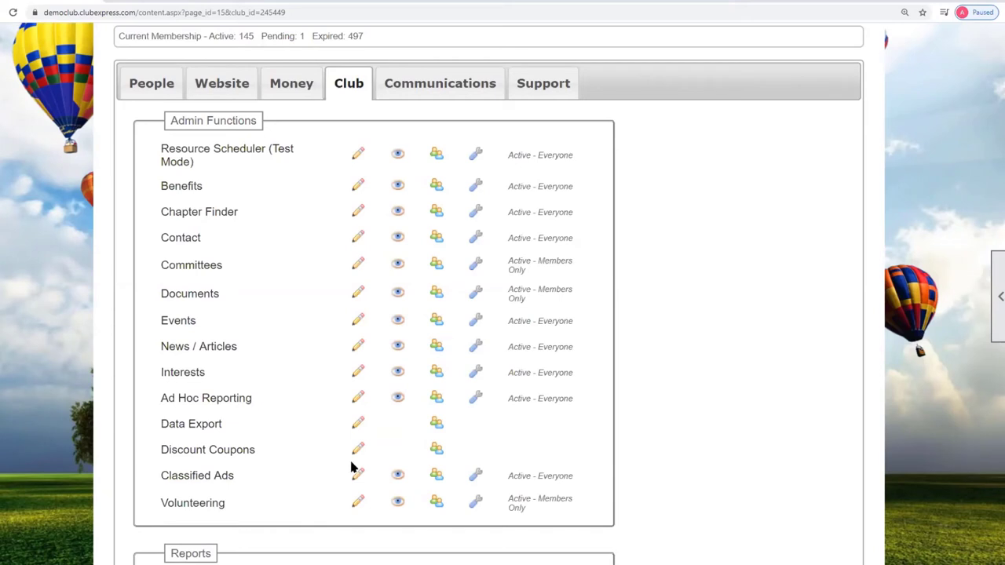
{"action": "scroll", "coordinate": [696, 369], "scroll_direction": "down", "scroll_amount": 2}
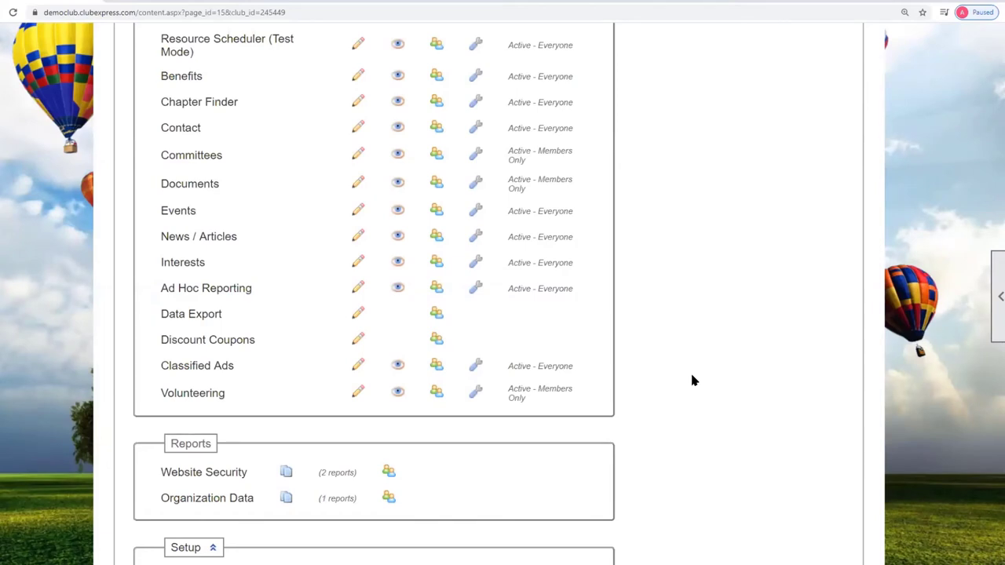
- Open the Classified Ads Manager and leave the Member Last Name filter empty
{"action": "left_click", "coordinate": [208, 369]}
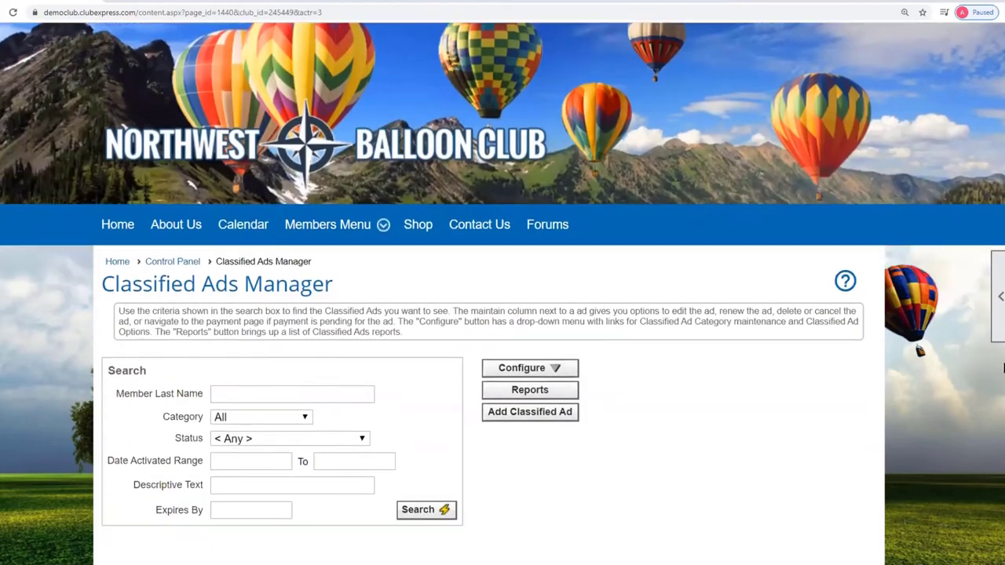
{"action": "scroll", "coordinate": [1002, 368], "scroll_direction": "down", "scroll_amount": 2}
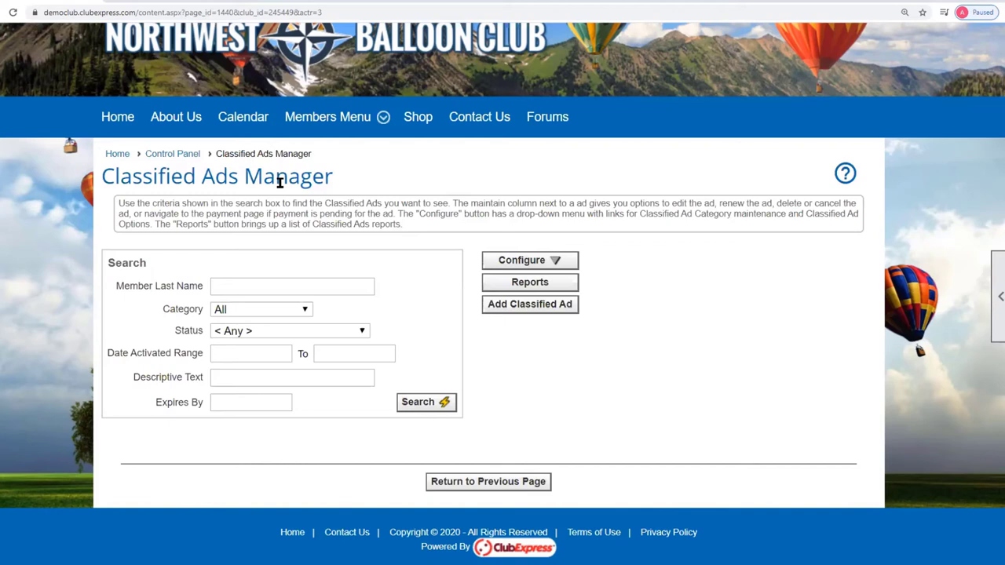
{"action": "left_click", "coordinate": [227, 283]}
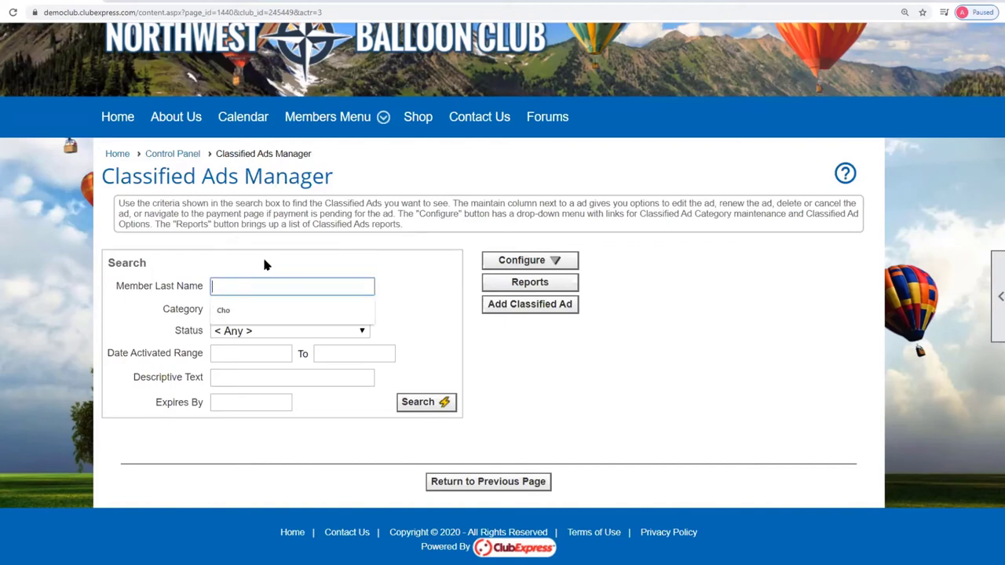
{"action": "left_click", "coordinate": [262, 255]}
{"action": "left_click", "coordinate": [230, 285]}
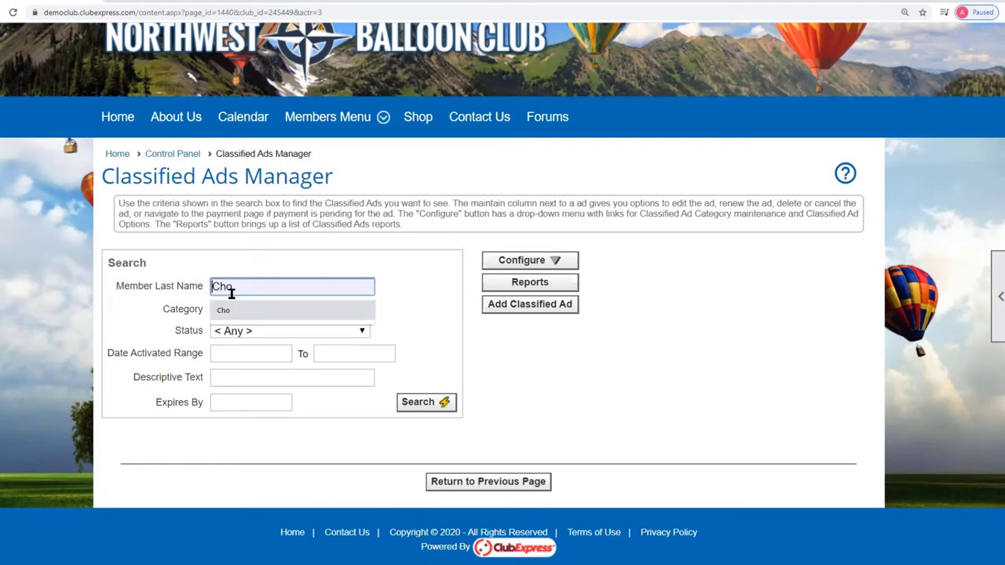
{"action": "left_click", "coordinate": [298, 258]}
- Keep category at All and status at Any, then search with no criteria
{"action": "left_click", "coordinate": [303, 313]}
{"action": "left_click", "coordinate": [304, 312]}
{"action": "left_click", "coordinate": [363, 332]}
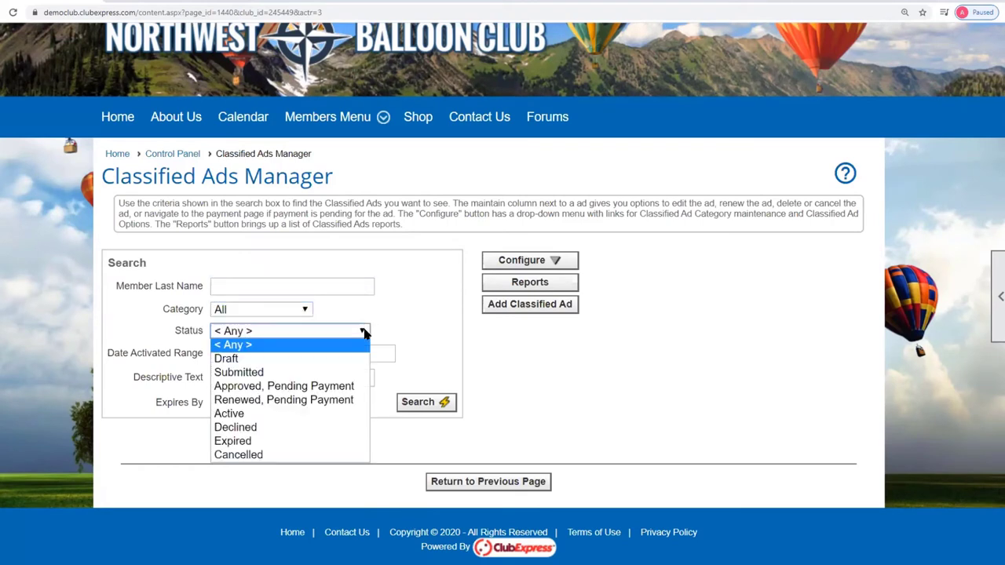
{"action": "left_click", "coordinate": [363, 332]}
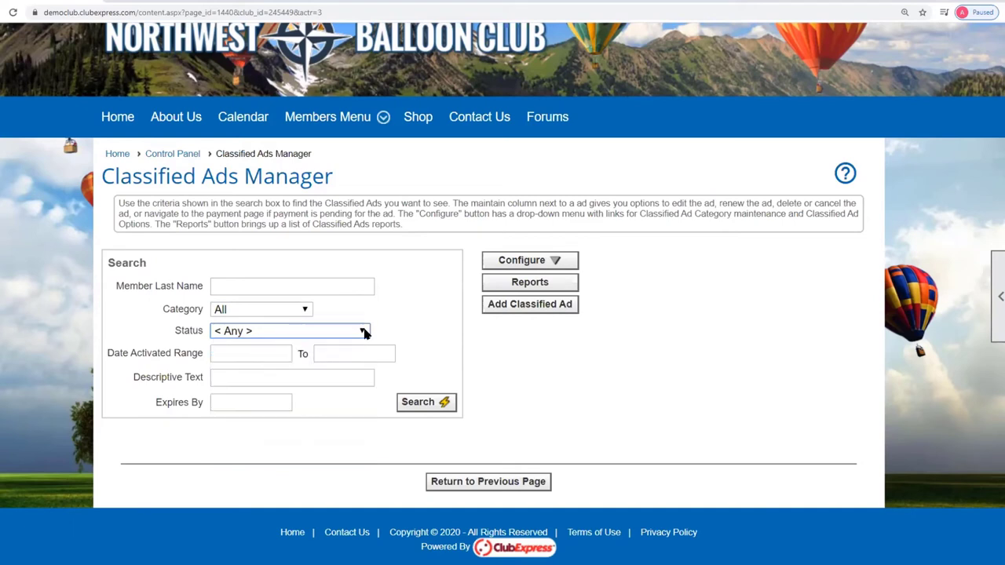
{"action": "left_click", "coordinate": [241, 351]}
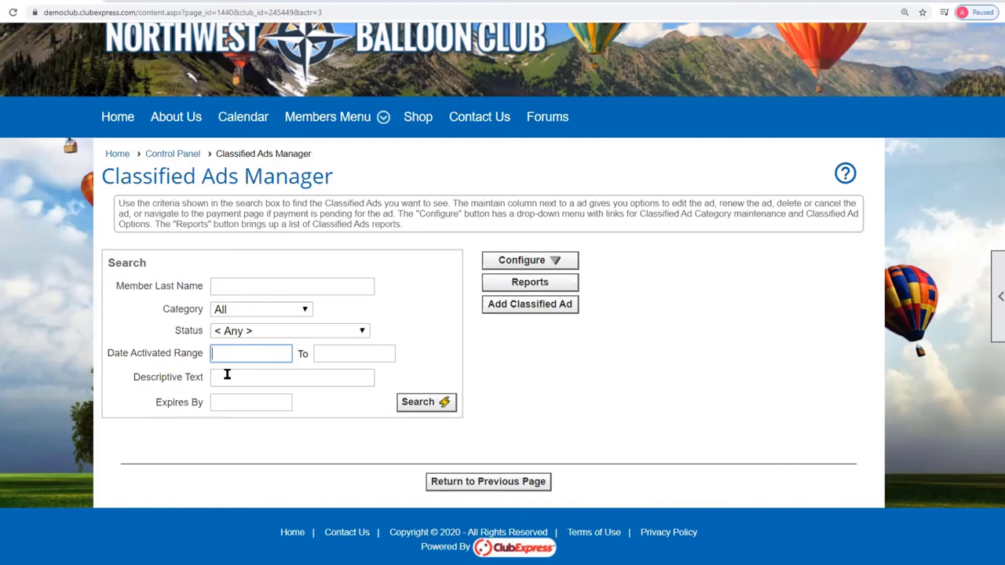
{"action": "left_click", "coordinate": [226, 375]}
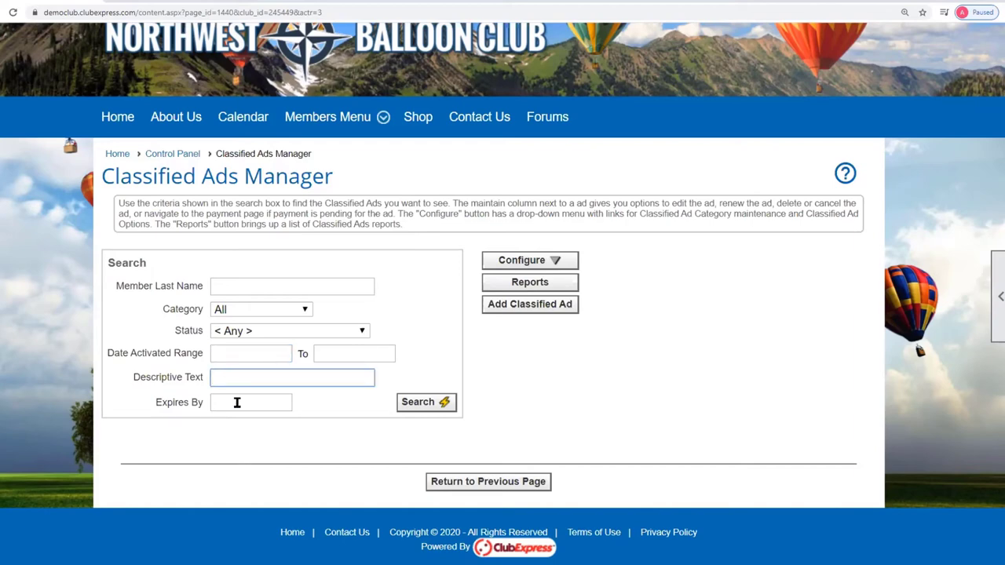
{"action": "left_click", "coordinate": [430, 404]}
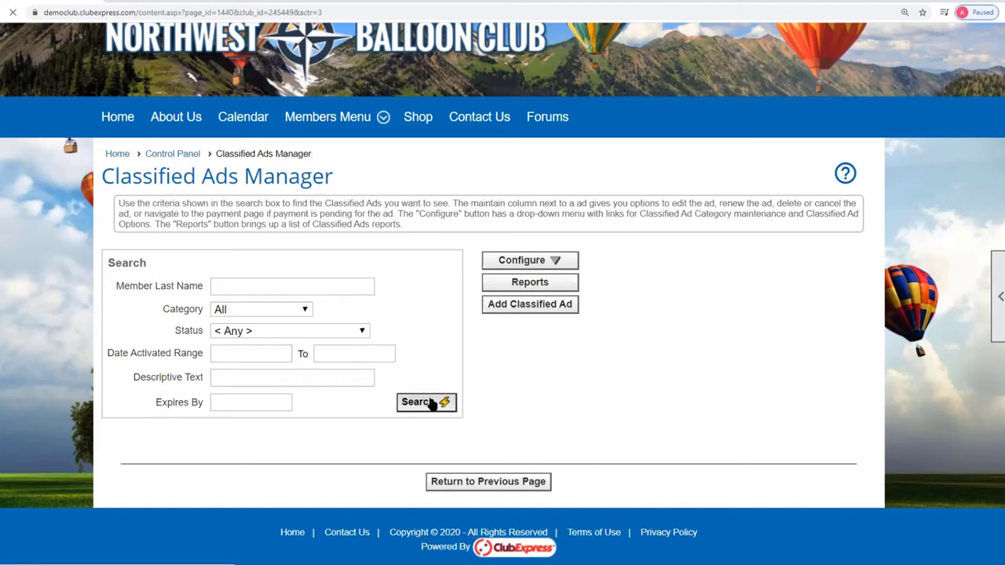
- Scroll through the 56 search results toward the Club banner row
{"action": "scroll", "coordinate": [801, 338], "scroll_direction": "down", "scroll_amount": 4}
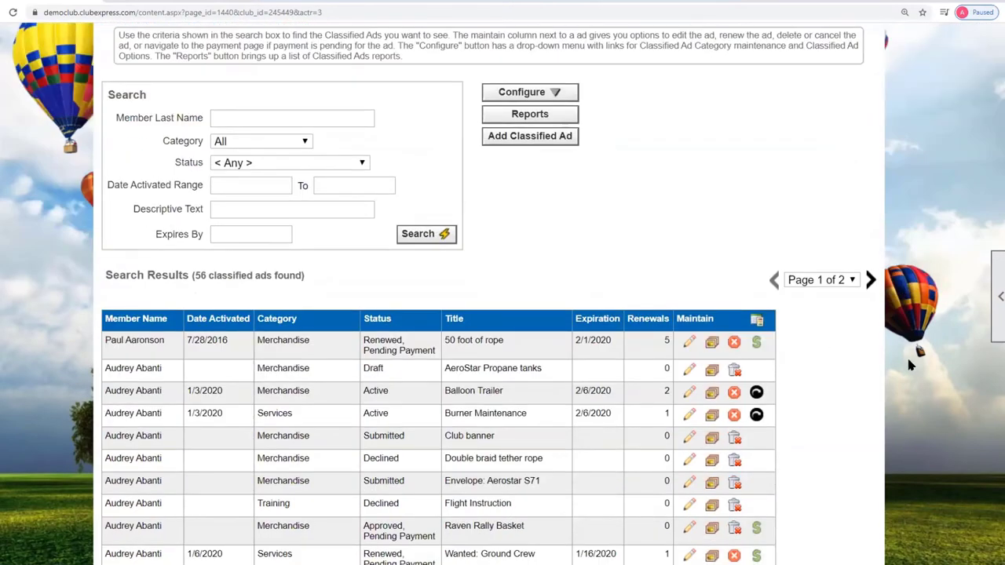
{"action": "scroll", "coordinate": [880, 361], "scroll_direction": "down", "scroll_amount": 2}
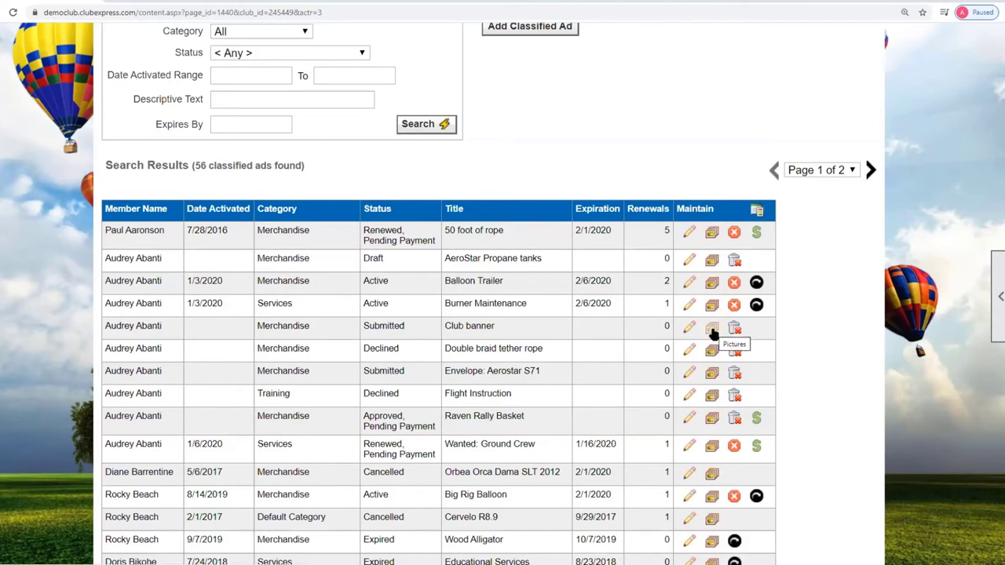
- Upload NWBC logo.png from the media folder as the Club banner ad's main picture
{"action": "left_click", "coordinate": [712, 331]}
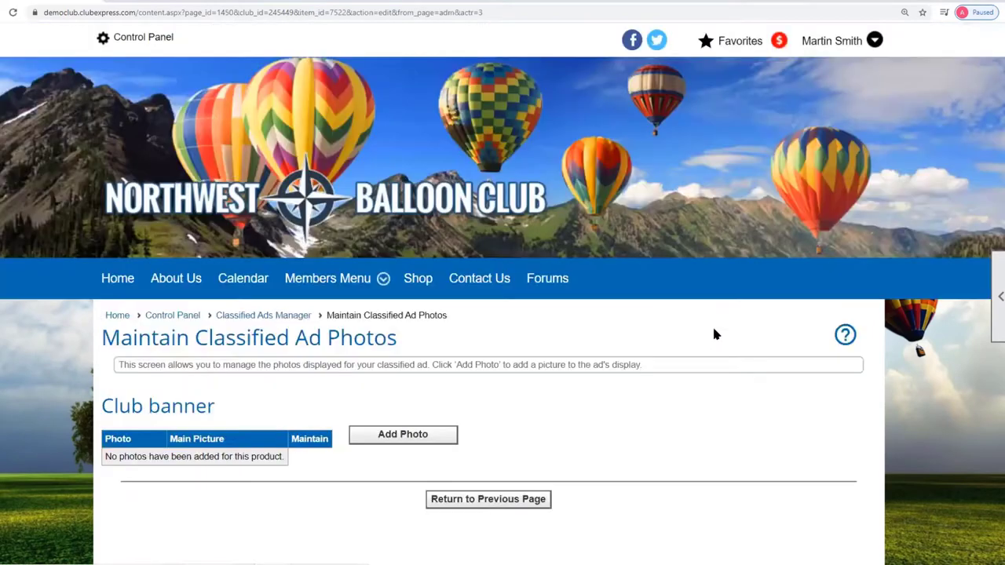
{"action": "scroll", "coordinate": [412, 365], "scroll_direction": "down", "scroll_amount": 1}
{"action": "scroll", "coordinate": [412, 366], "scroll_direction": "down", "scroll_amount": 1}
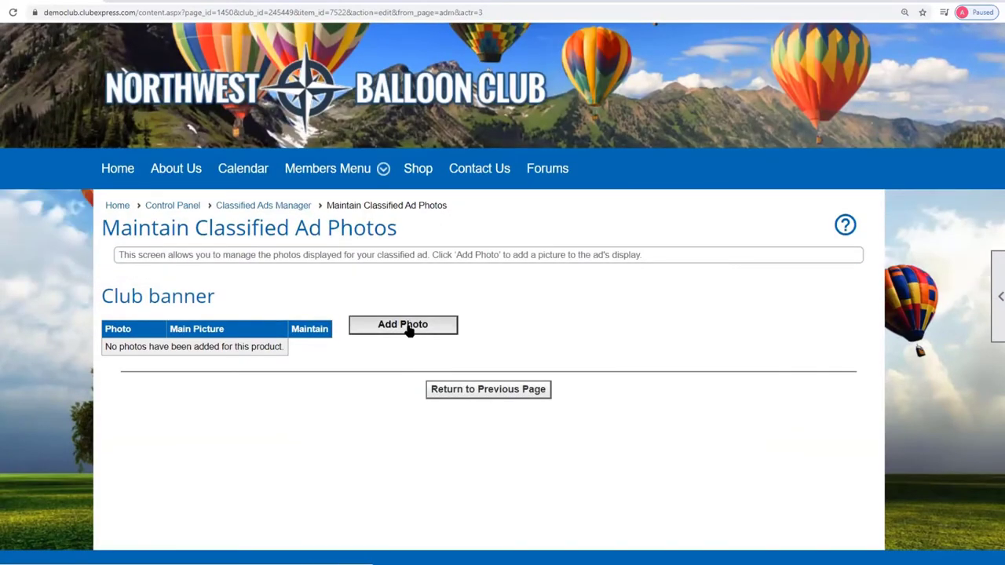
{"action": "left_click", "coordinate": [408, 330]}
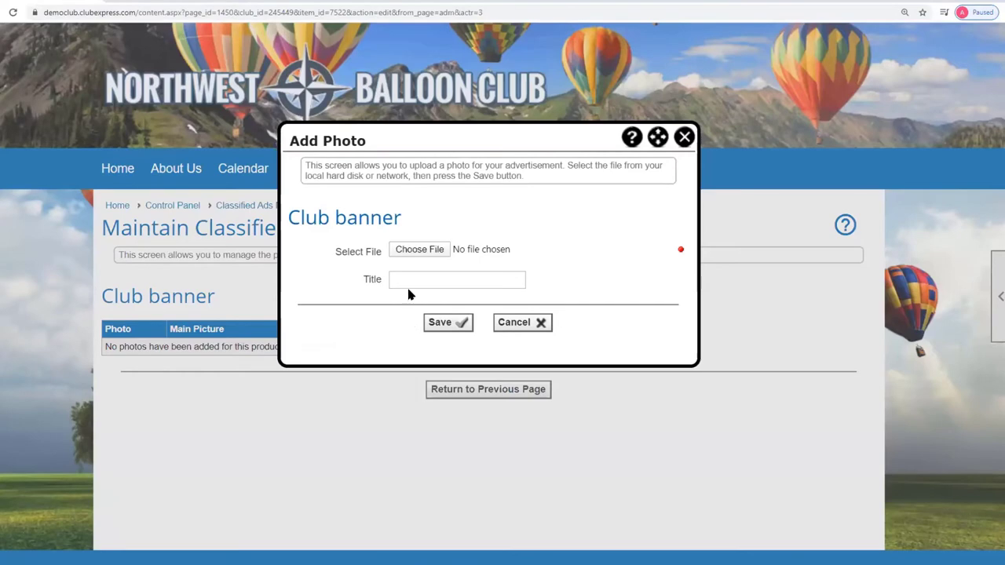
{"action": "left_click", "coordinate": [416, 249]}
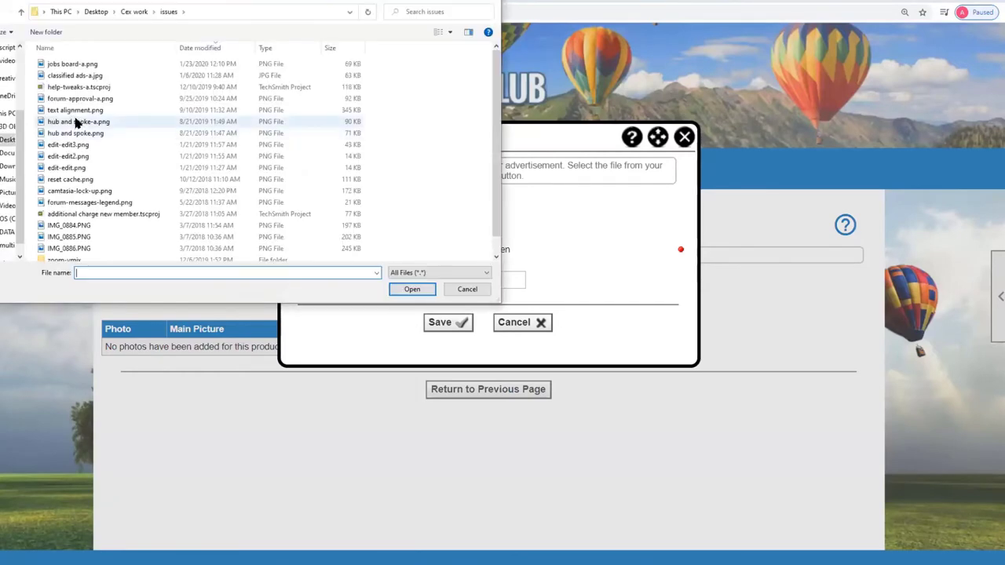
{"action": "double_click", "coordinate": [76, 125]}
{"action": "double_click", "coordinate": [59, 64]}
{"action": "double_click", "coordinate": [61, 63]}
{"action": "double_click", "coordinate": [68, 92]}
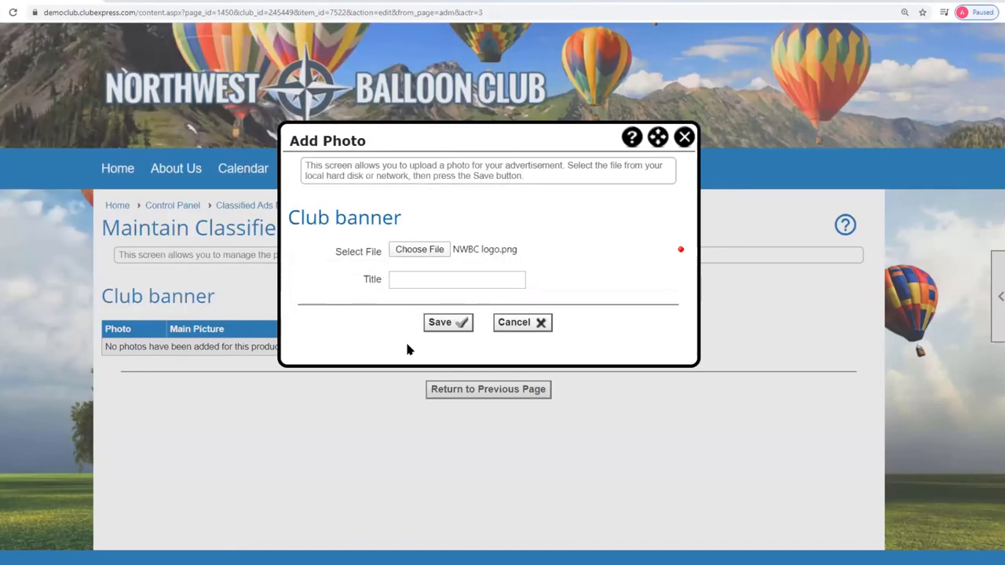
{"action": "left_click", "coordinate": [440, 322]}
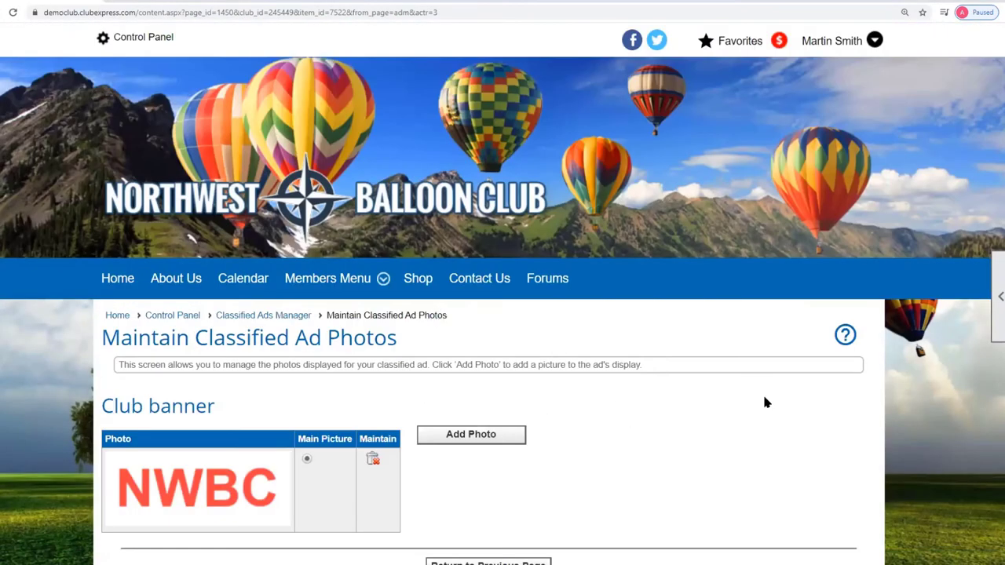
{"action": "scroll", "coordinate": [664, 425], "scroll_direction": "down", "scroll_amount": 2}
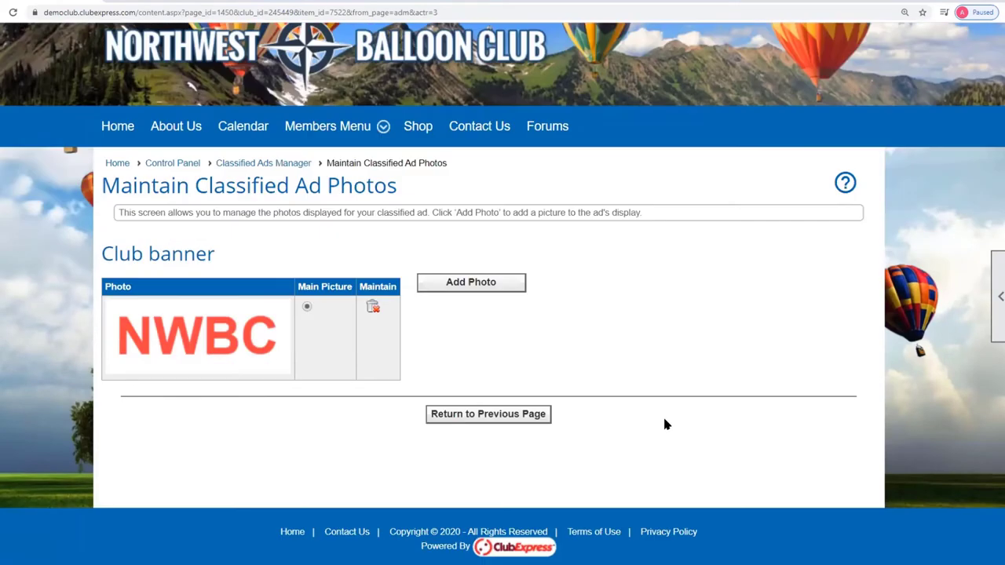
- Return to the Classified Ads Manager and open the Club banner ad for review
{"action": "left_click", "coordinate": [500, 415]}
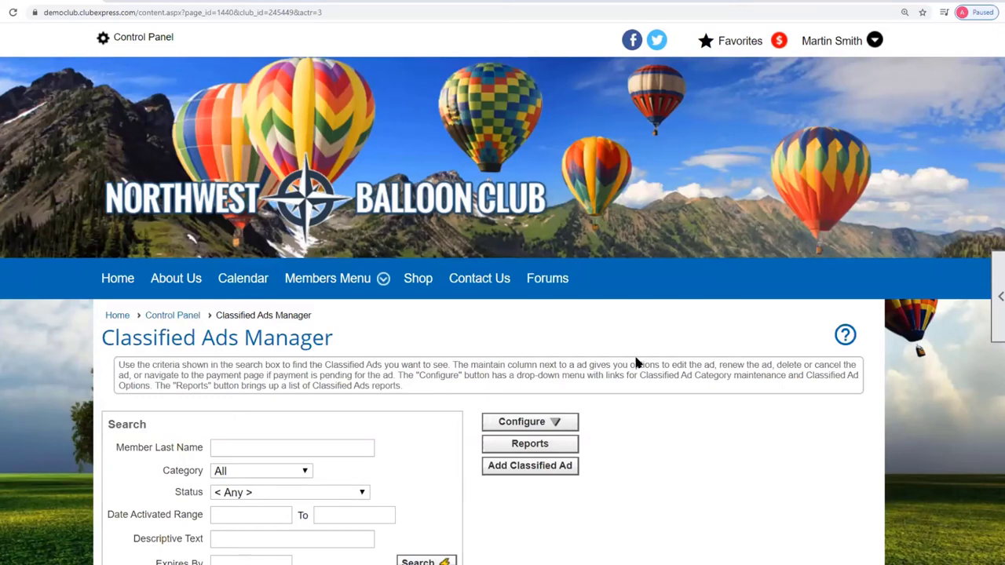
{"action": "scroll", "coordinate": [718, 389], "scroll_direction": "down", "scroll_amount": 3}
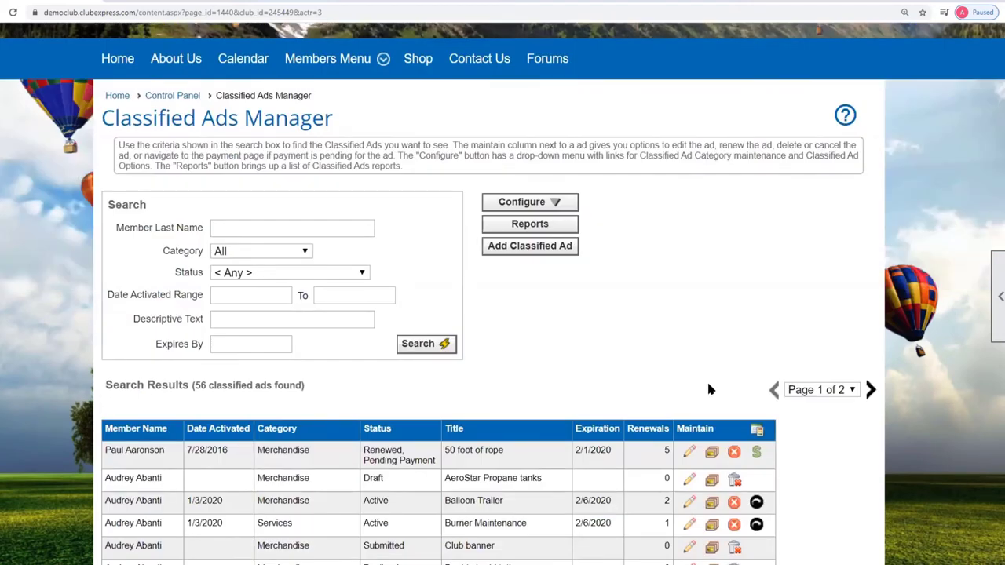
{"action": "scroll", "coordinate": [694, 390], "scroll_direction": "down", "scroll_amount": 2}
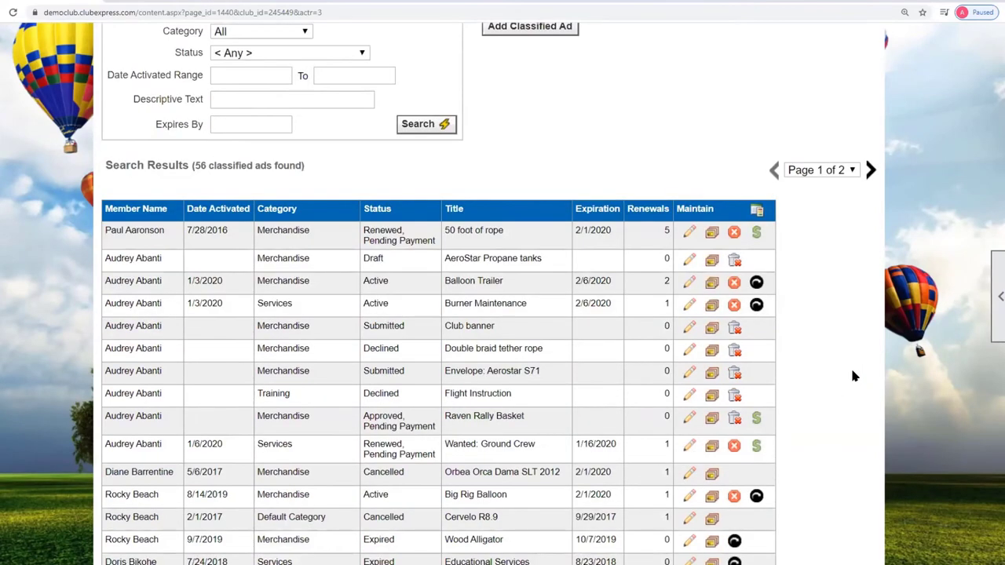
{"action": "scroll", "coordinate": [688, 415], "scroll_direction": "down", "scroll_amount": 2}
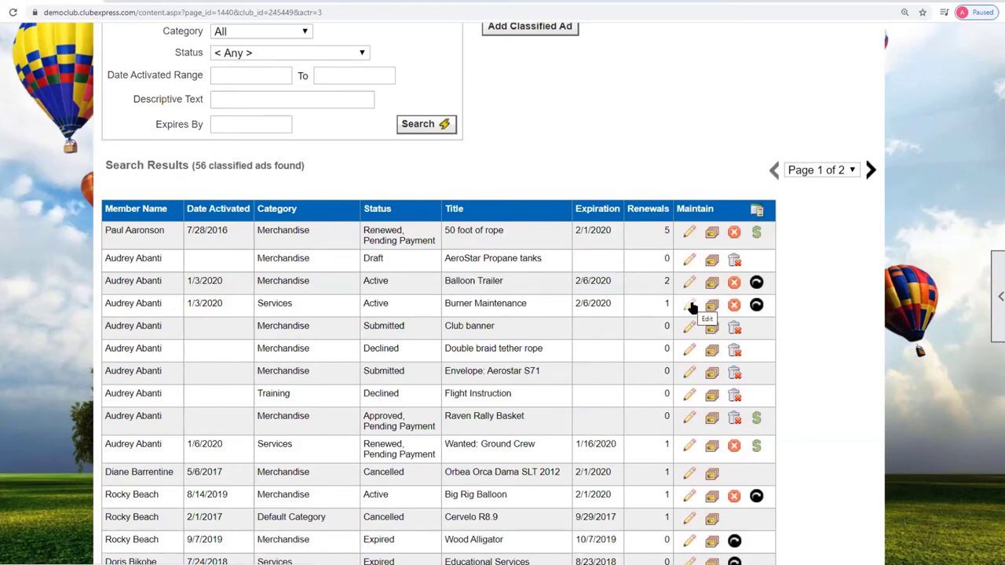
{"action": "scroll", "coordinate": [692, 322], "scroll_direction": "up", "scroll_amount": 1}
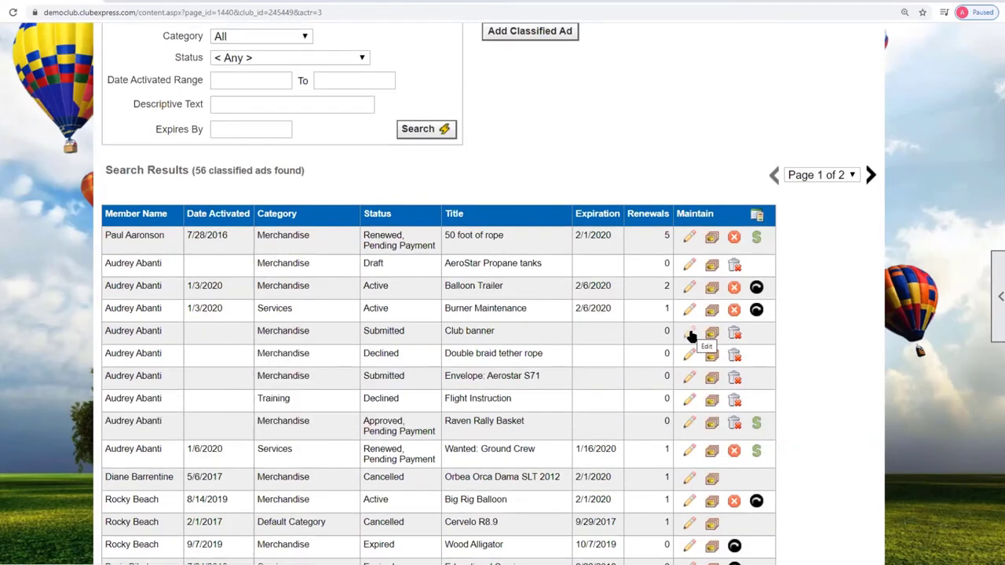
{"action": "left_click", "coordinate": [690, 334]}
{"action": "scroll", "coordinate": [707, 366], "scroll_direction": "down", "scroll_amount": 2}
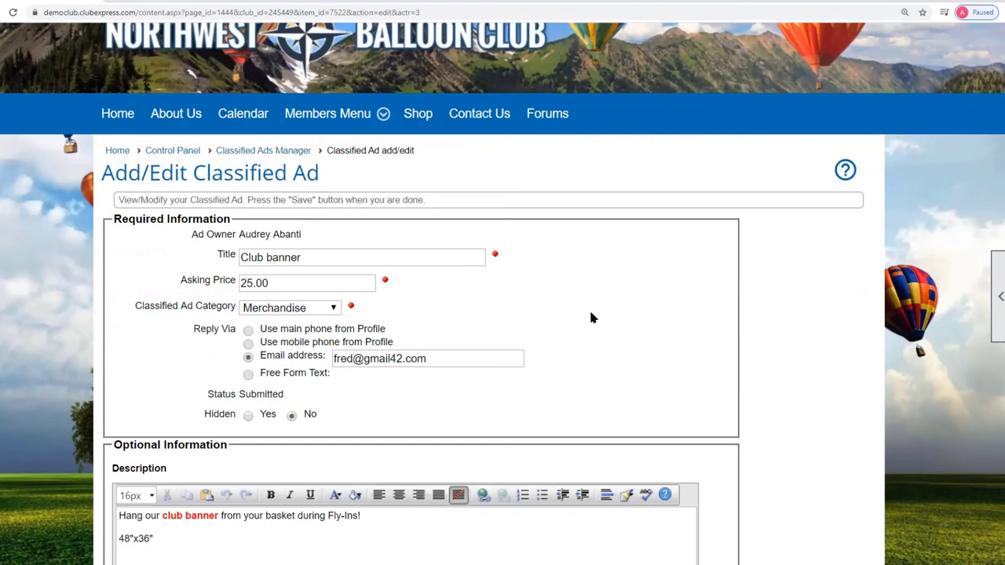
{"action": "scroll", "coordinate": [772, 316], "scroll_direction": "down", "scroll_amount": 8}
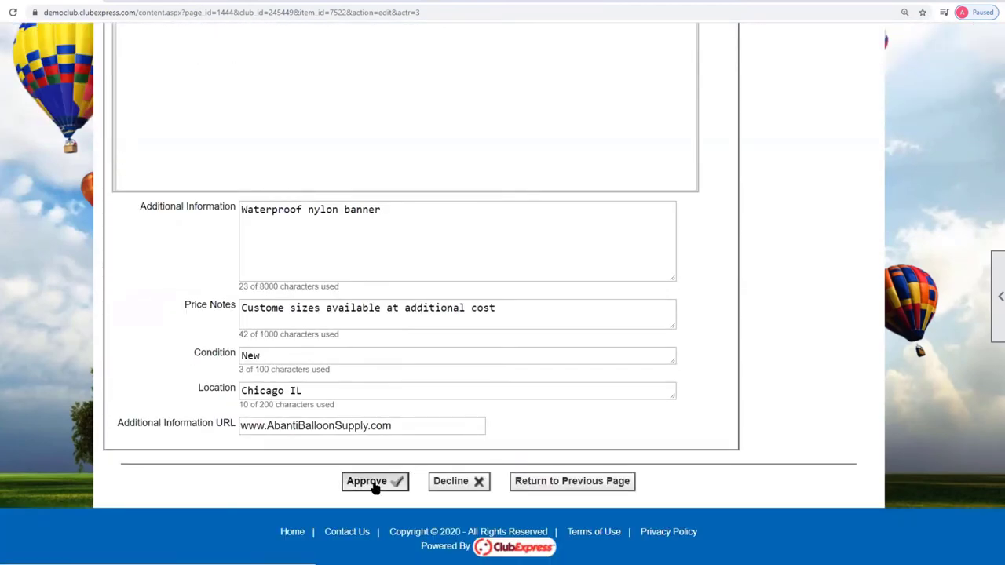
- Start declining the Club banner ad, cancel without saving, then approve it
{"action": "left_click", "coordinate": [463, 484]}
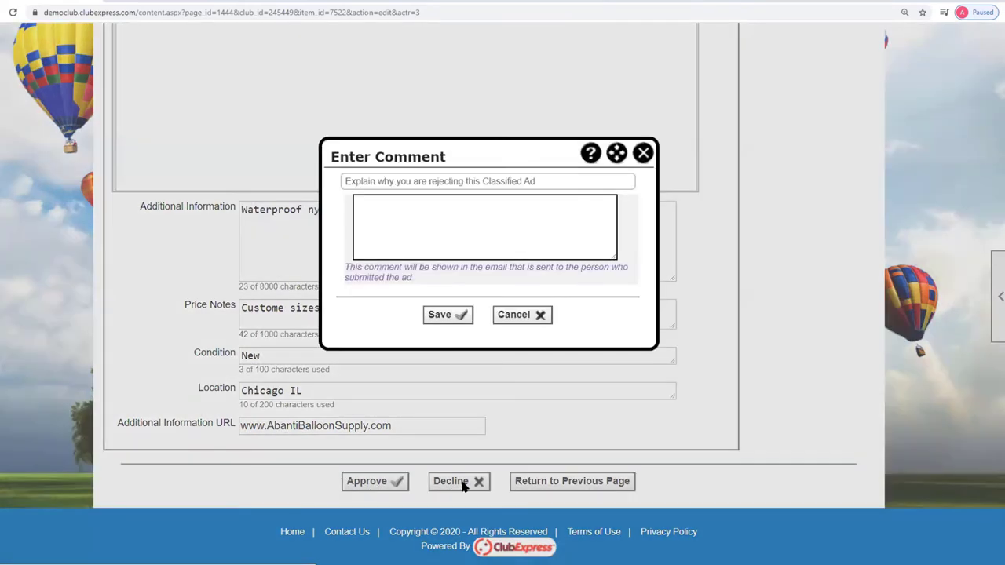
{"action": "left_click", "coordinate": [399, 208]}
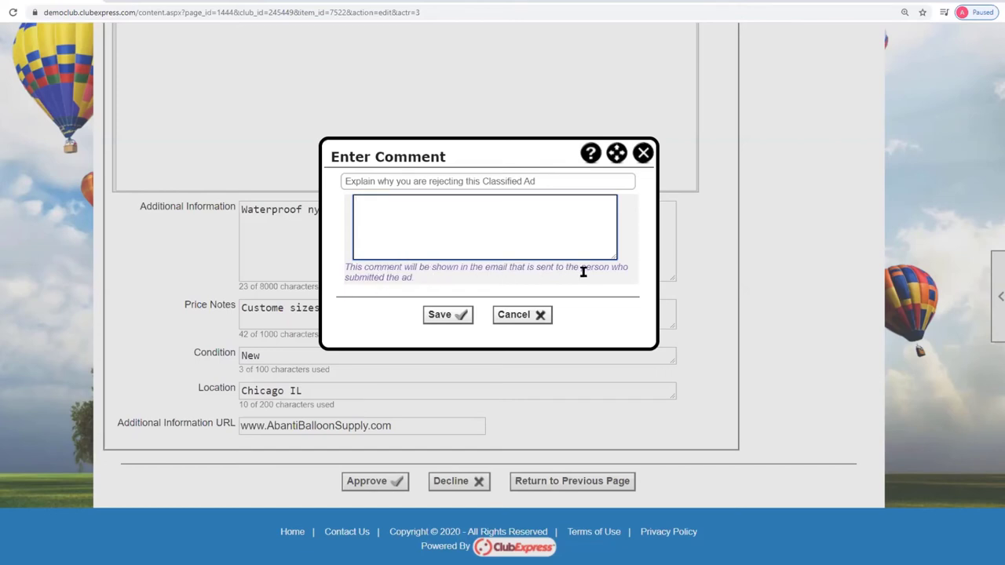
{"action": "left_click", "coordinate": [523, 316]}
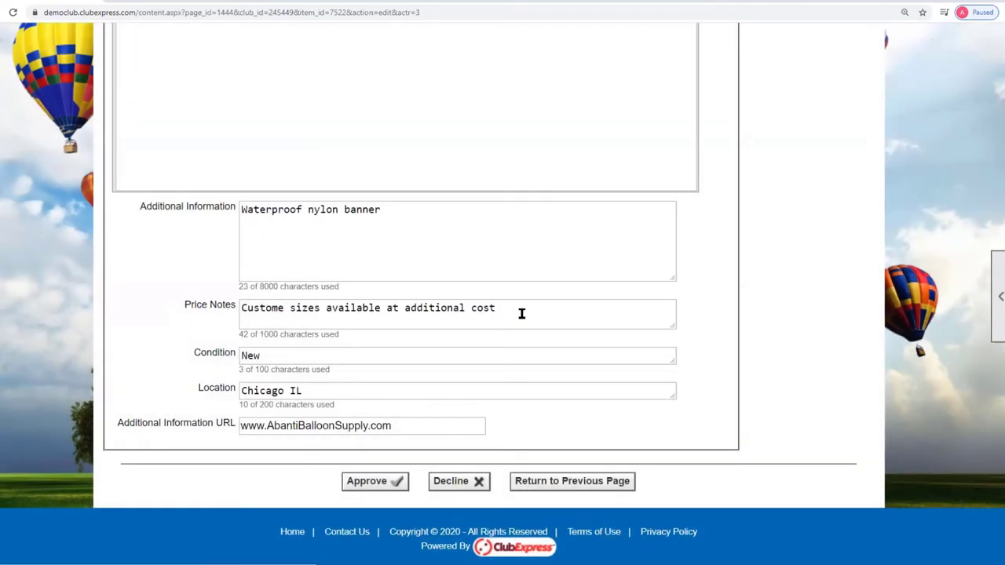
{"action": "left_click", "coordinate": [374, 486]}
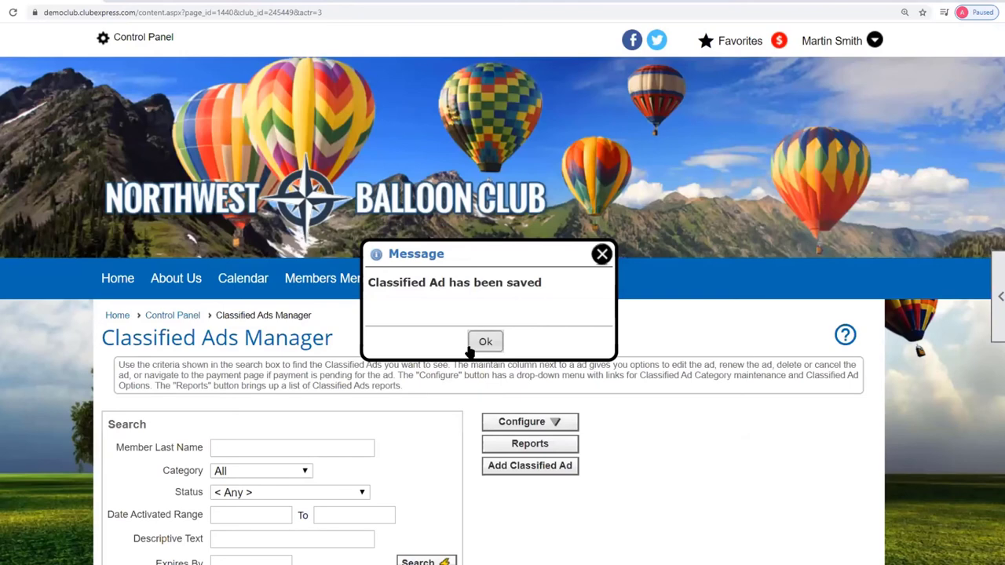
- Dismiss the save confirmation and select the Club banner ad's $2.00 fee for payment
{"action": "left_click", "coordinate": [484, 340]}
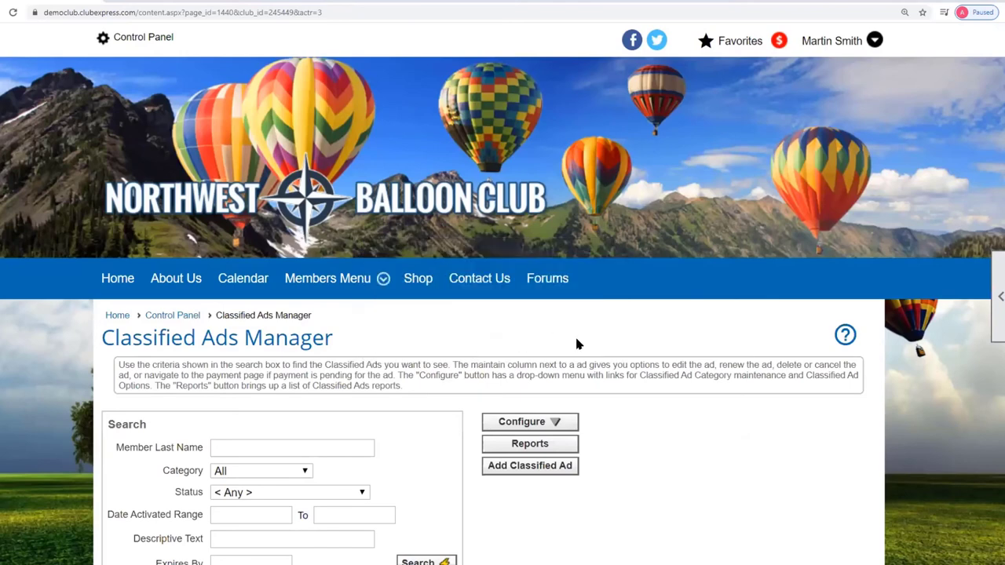
{"action": "scroll", "coordinate": [576, 343], "scroll_direction": "down", "scroll_amount": 6}
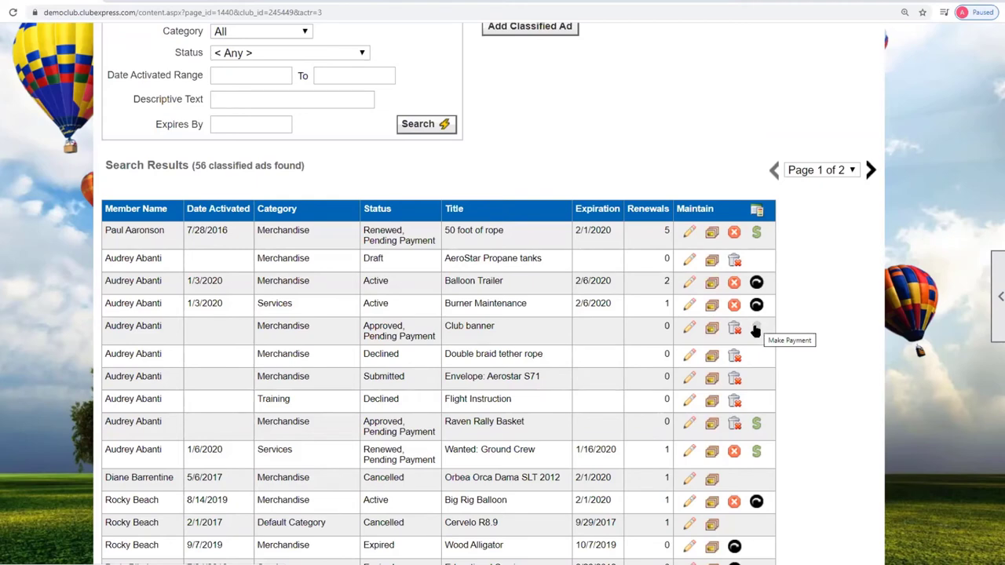
{"action": "left_click", "coordinate": [755, 330]}
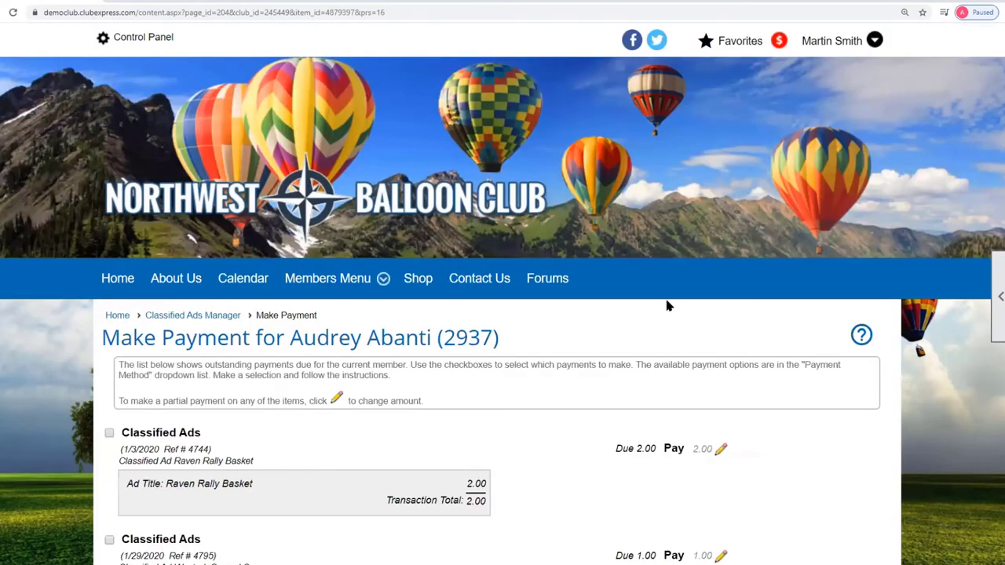
{"action": "scroll", "coordinate": [667, 303], "scroll_direction": "down", "scroll_amount": 2}
{"action": "scroll", "coordinate": [666, 306], "scroll_direction": "down", "scroll_amount": 1}
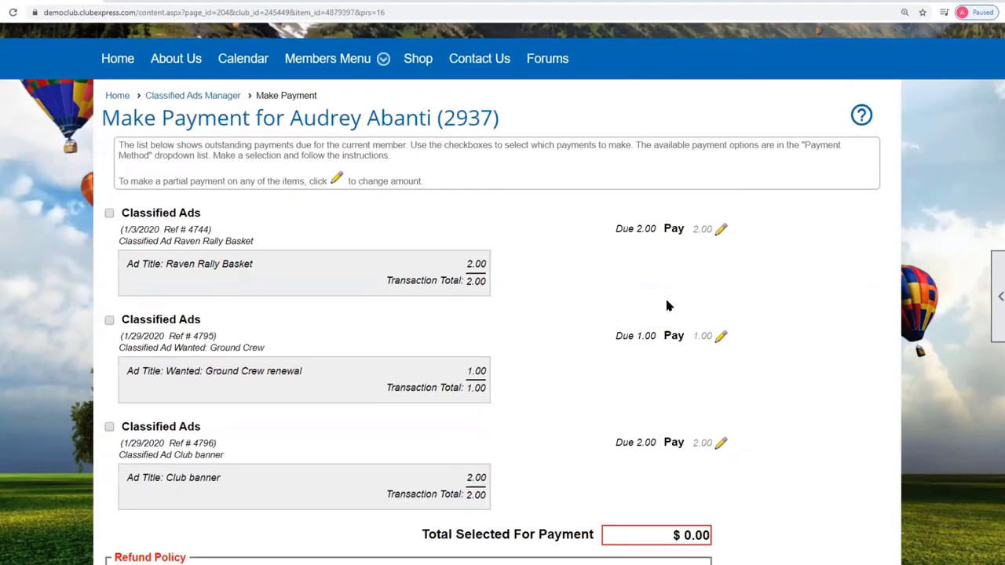
{"action": "left_click", "coordinate": [109, 427]}
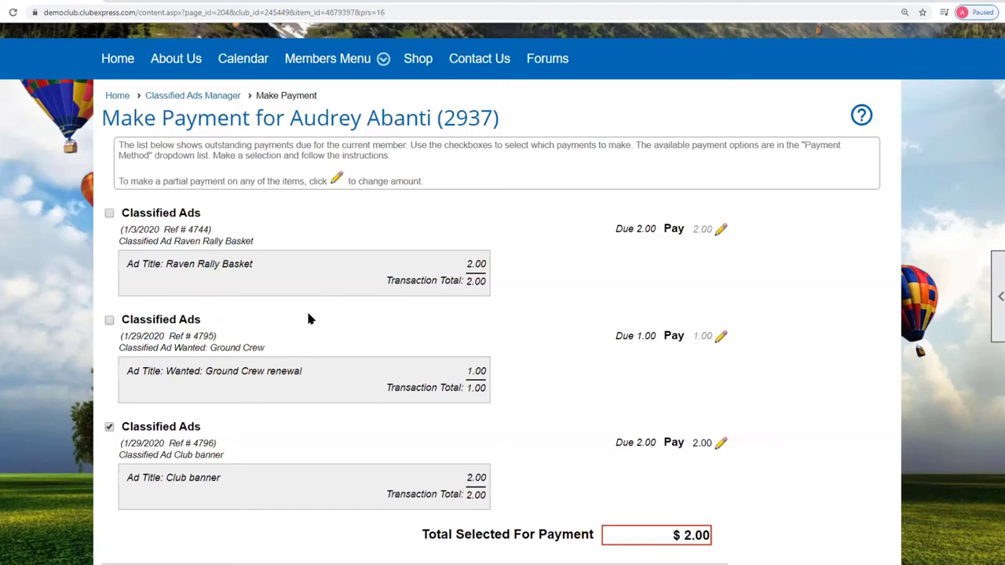
- Record the fee as Received Cash, noting the recipient and the January meeting handover
{"action": "scroll", "coordinate": [309, 319], "scroll_direction": "down", "scroll_amount": 5}
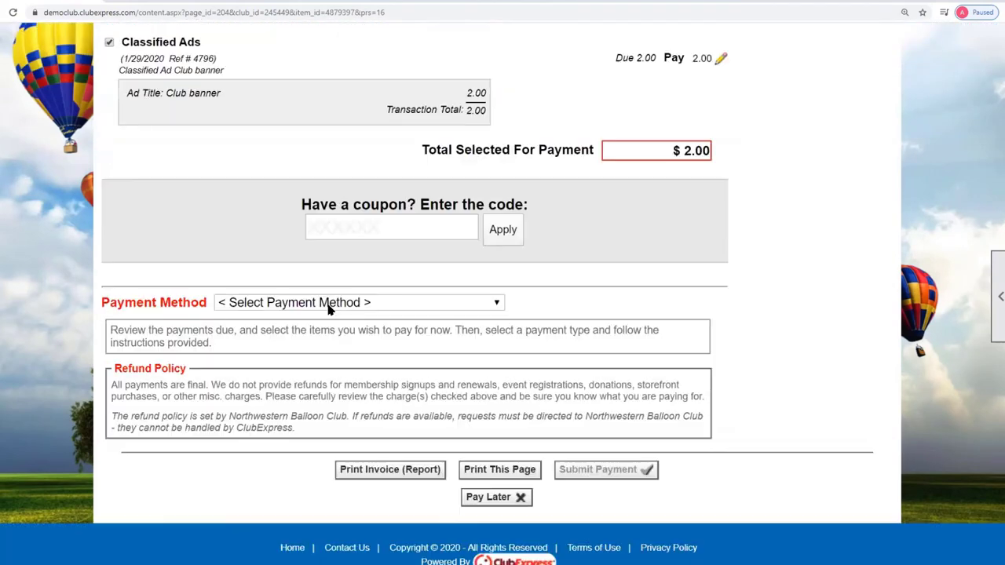
{"action": "left_click", "coordinate": [330, 304]}
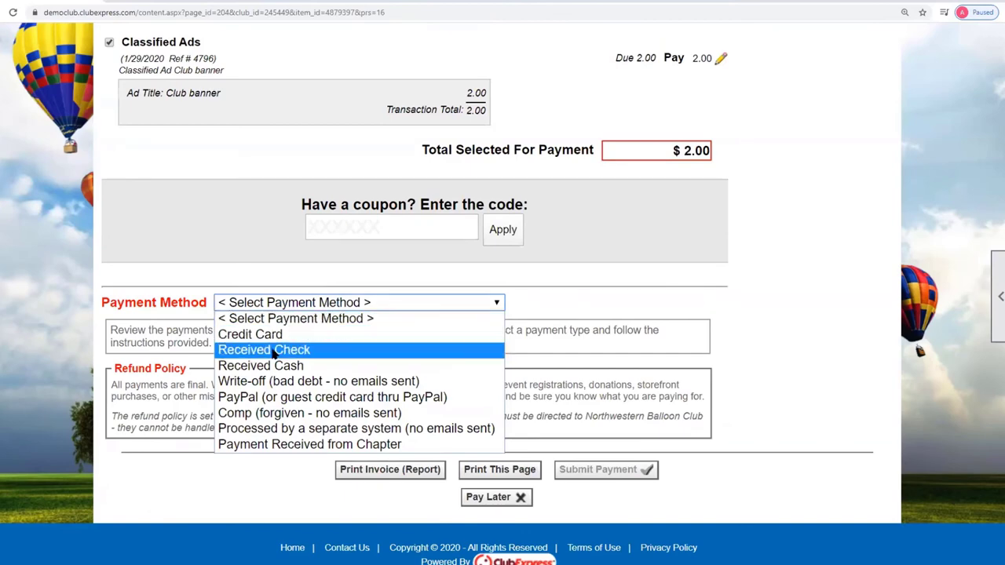
{"action": "left_click", "coordinate": [382, 366]}
{"action": "left_click", "coordinate": [223, 416]}
{"action": "type", "text": "Given to "}
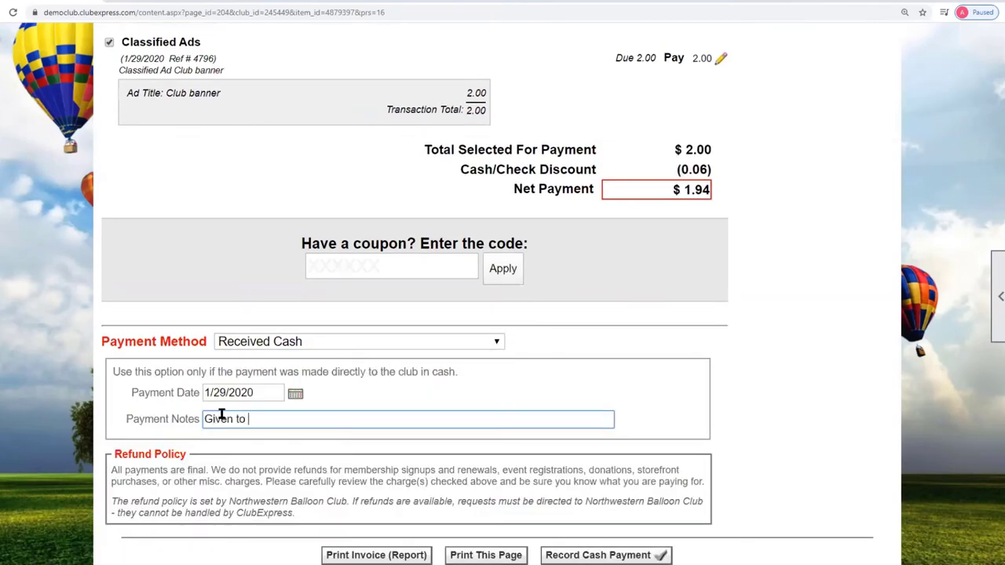
{"action": "type", "text": "Martin at January meeting"}
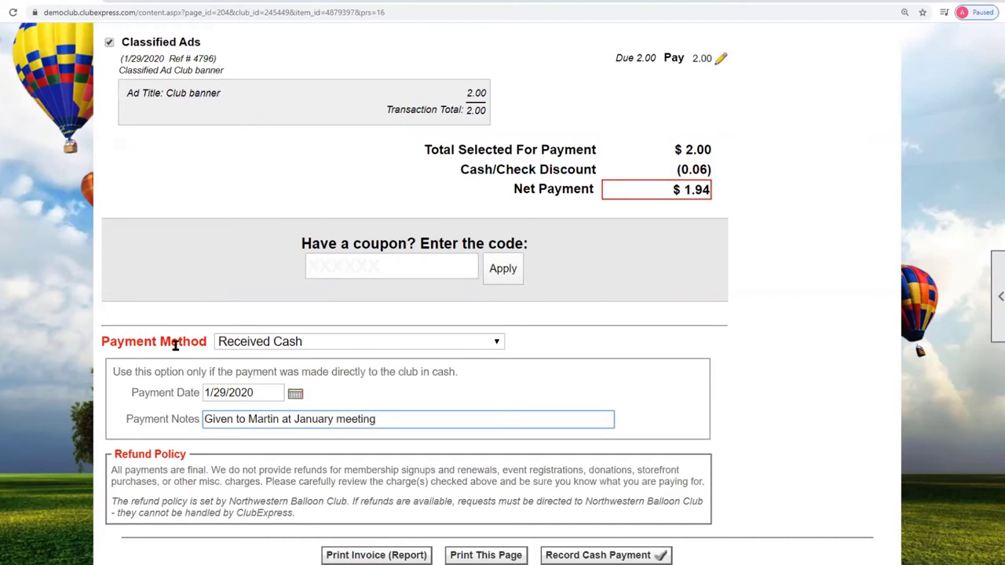
{"action": "left_click", "coordinate": [588, 555]}
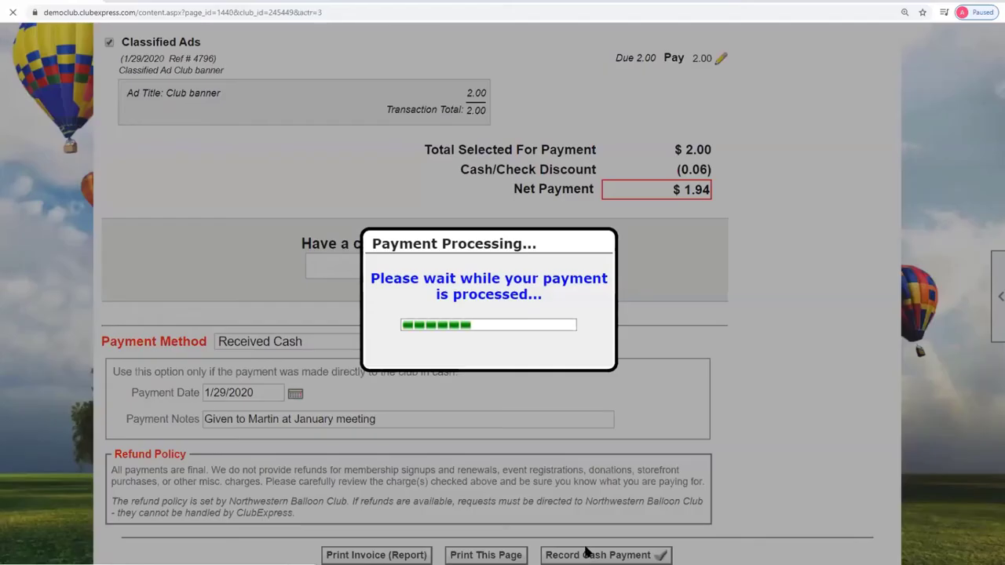
{"action": "scroll", "coordinate": [706, 420], "scroll_direction": "down", "scroll_amount": 5}
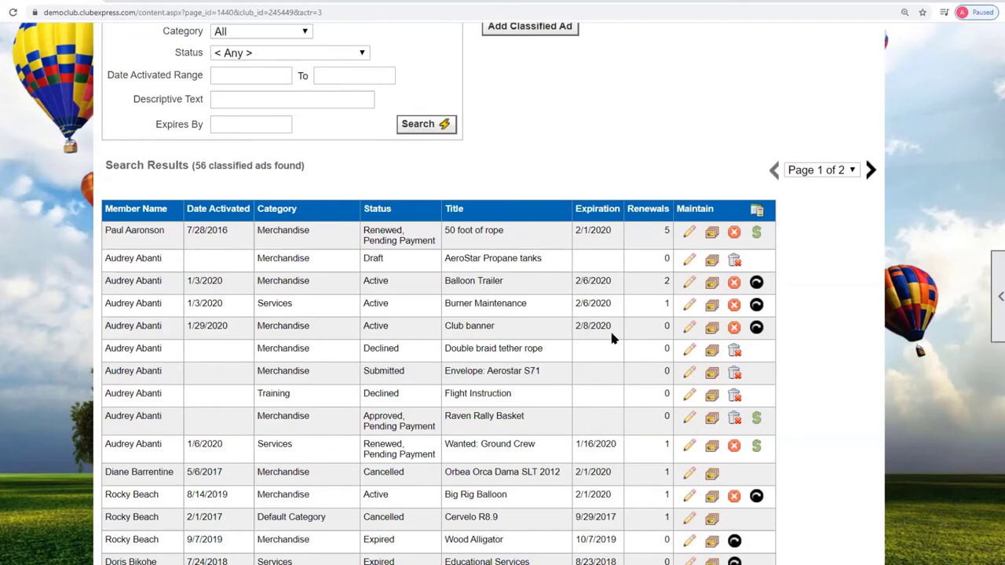
{"action": "scroll", "coordinate": [581, 344], "scroll_direction": "up", "scroll_amount": 5}
{"action": "mouse_move", "coordinate": [348, 286]}
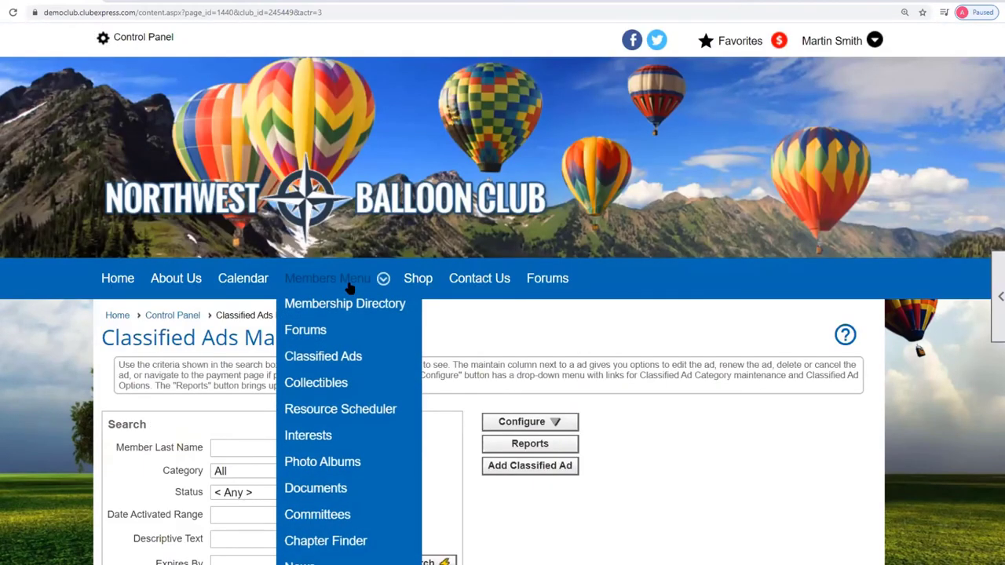
{"action": "left_click", "coordinate": [358, 355]}
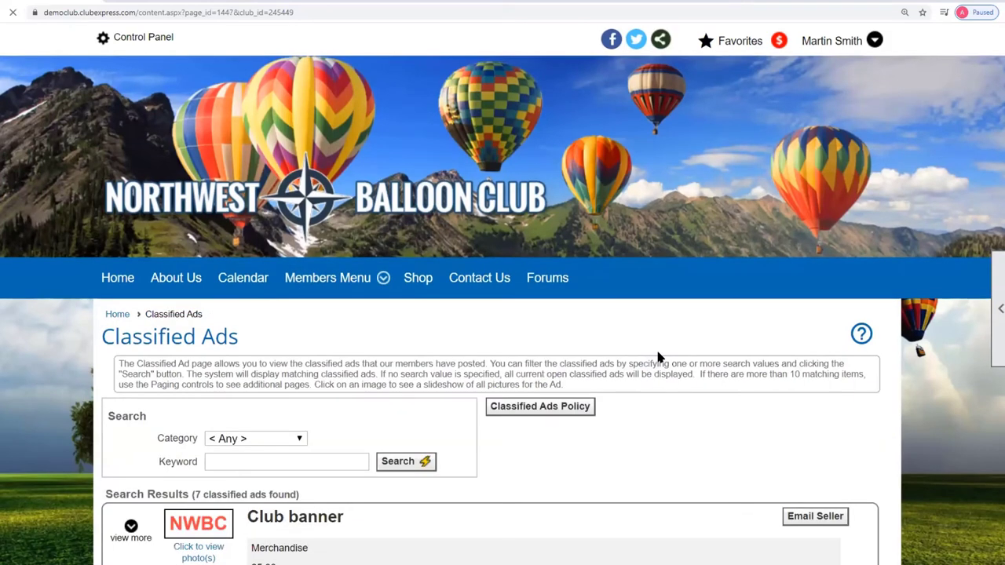
{"action": "scroll", "coordinate": [658, 357], "scroll_direction": "down", "scroll_amount": 4}
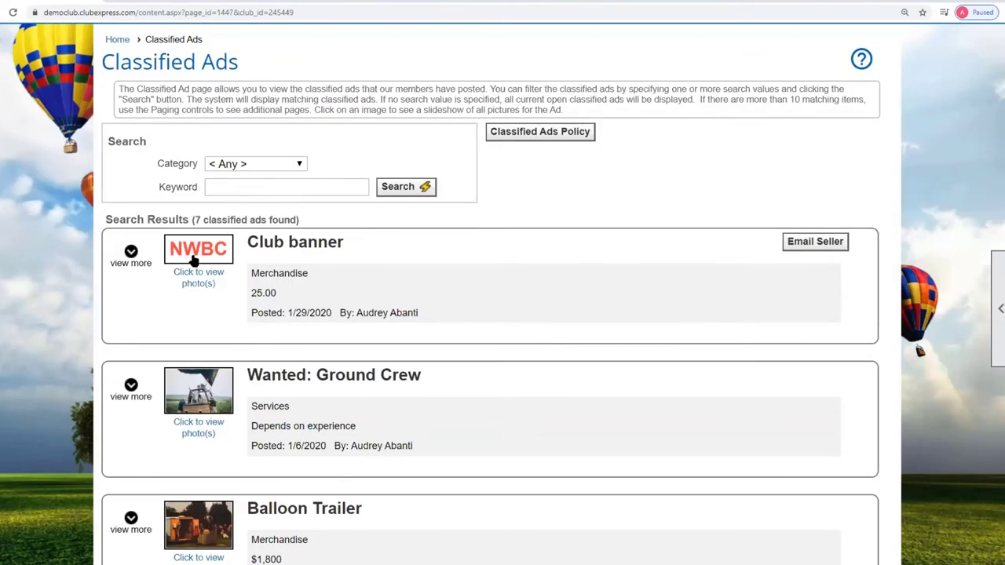
{"action": "left_click", "coordinate": [131, 252]}
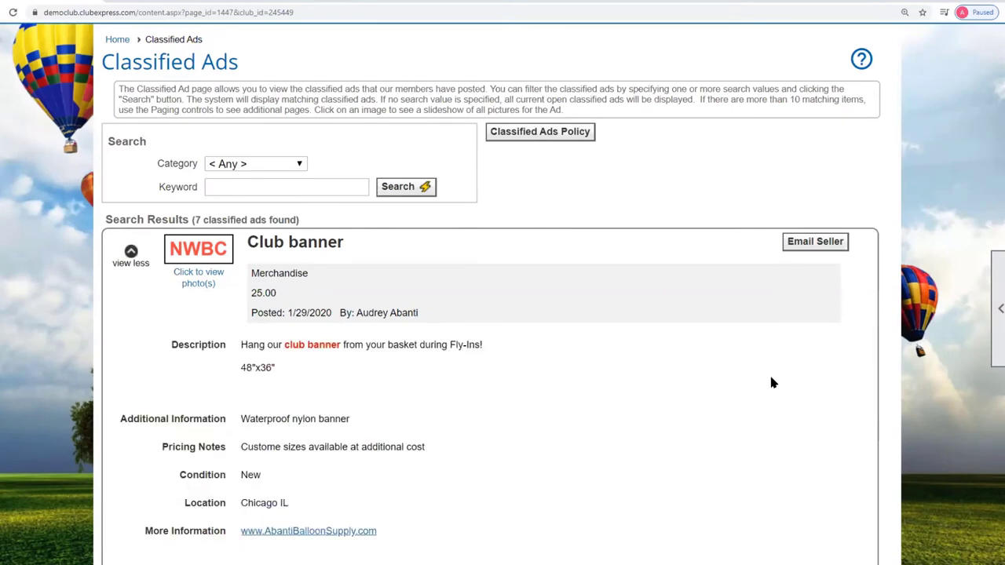
{"action": "scroll", "coordinate": [691, 376], "scroll_direction": "down", "scroll_amount": 2}
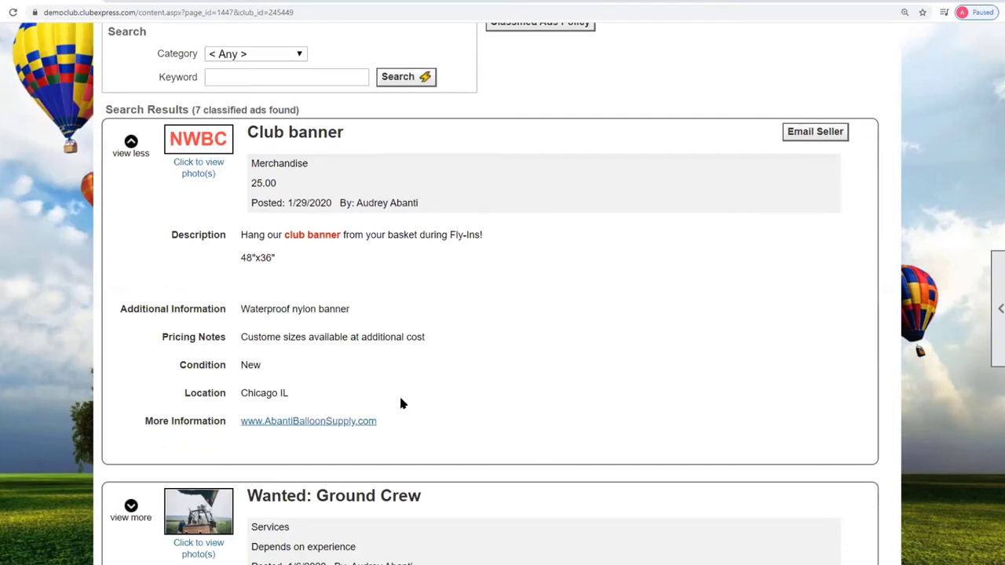
{"action": "left_click", "coordinate": [823, 137]}
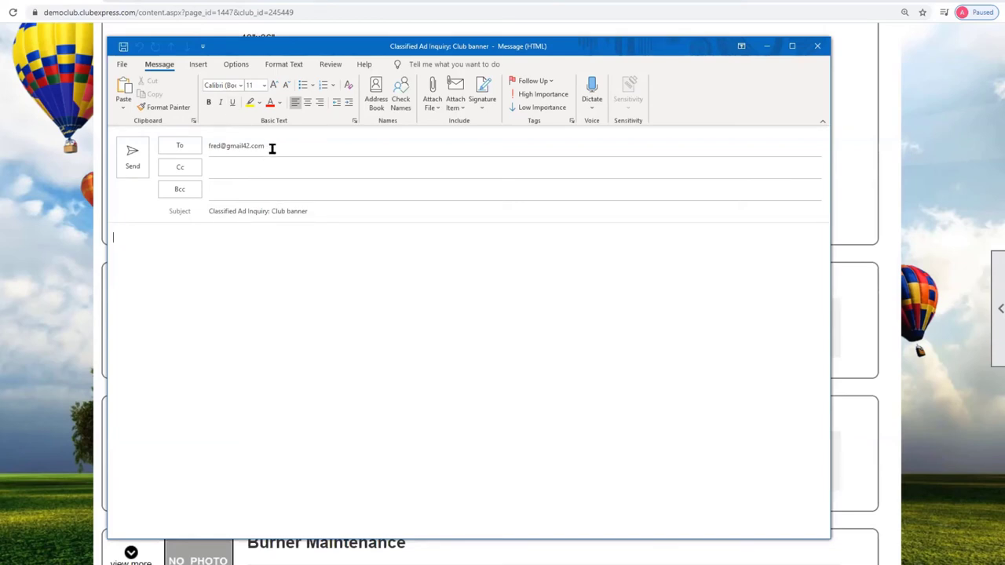
{"action": "left_click", "coordinate": [327, 211]}
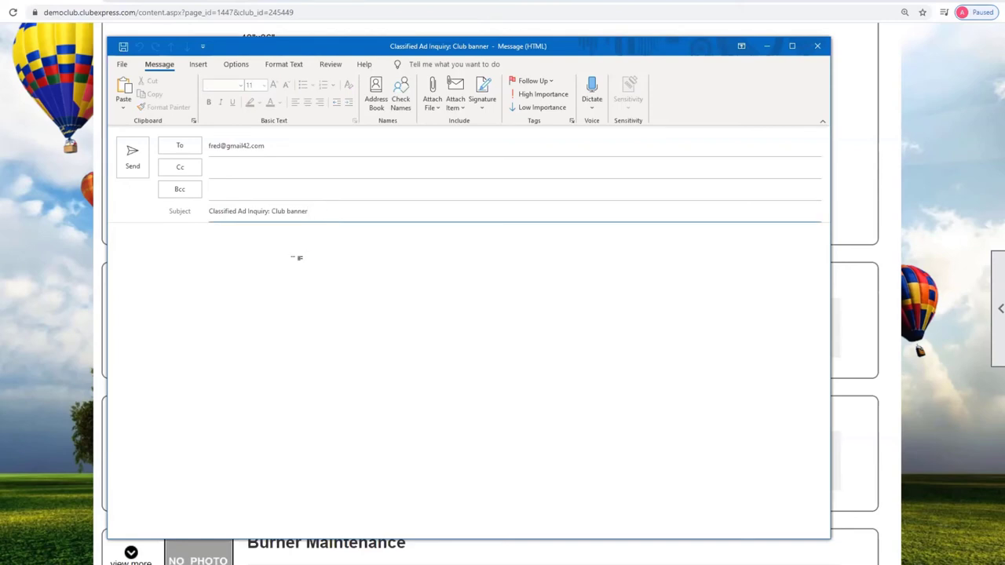
{"action": "left_click", "coordinate": [300, 253]}
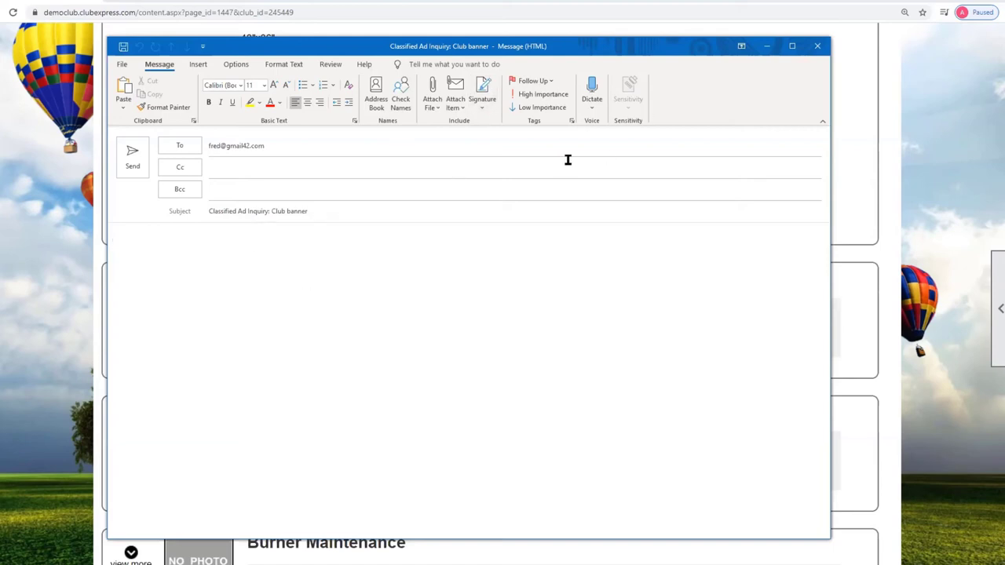
{"action": "left_click", "coordinate": [817, 48]}
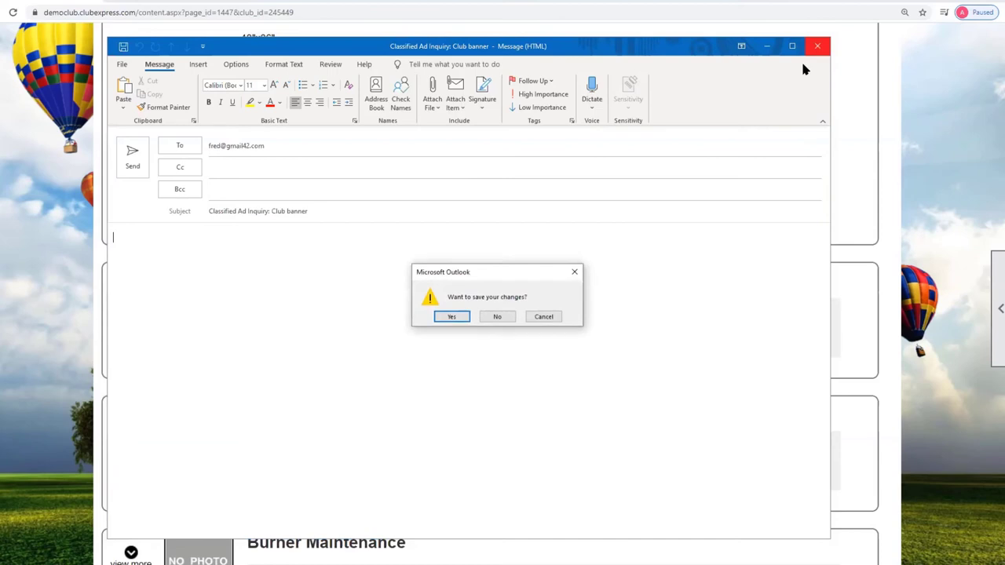
{"action": "left_click", "coordinate": [484, 319]}
{"action": "scroll", "coordinate": [426, 461], "scroll_direction": "up", "scroll_amount": 4}
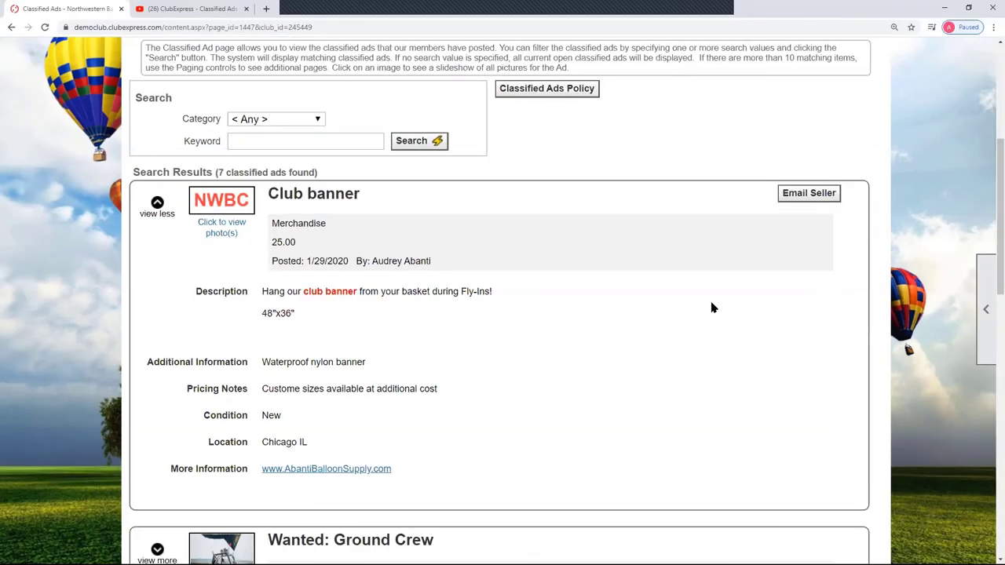
{"action": "scroll", "coordinate": [574, 375], "scroll_direction": "down", "scroll_amount": 2}
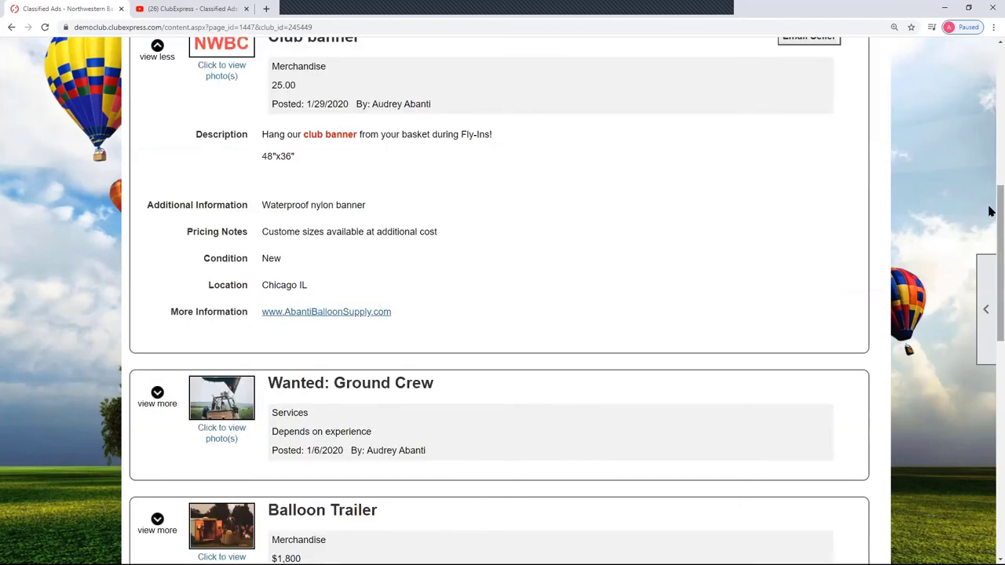
{"action": "scroll", "coordinate": [991, 348], "scroll_direction": "up", "scroll_amount": 4}
{"action": "mouse_move", "coordinate": [991, 347]}
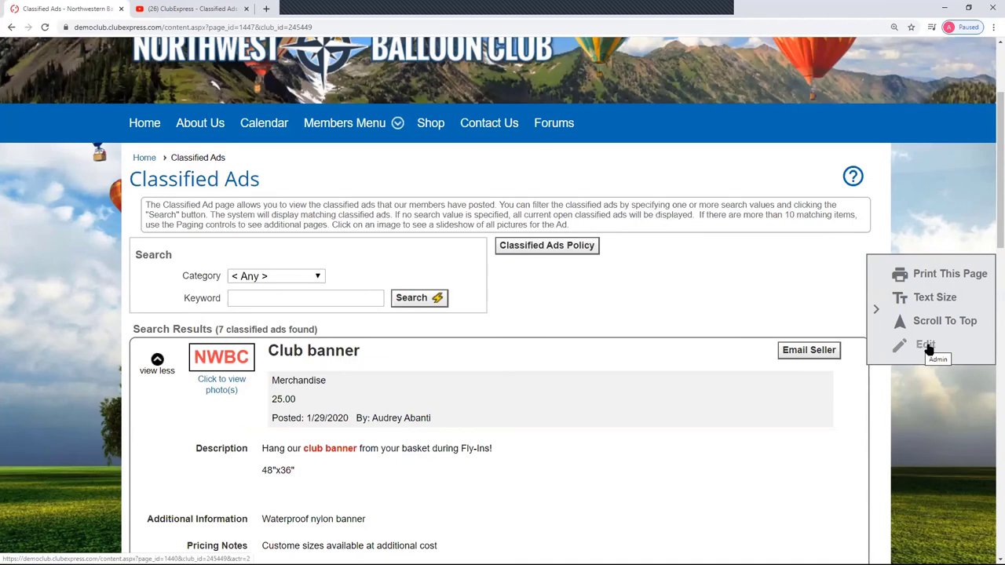
- Open the admin Classified Ads Manager and review all 56 listed ads, statuses and expirations
{"action": "left_click", "coordinate": [924, 346]}
{"action": "scroll", "coordinate": [709, 360], "scroll_direction": "down", "scroll_amount": 4}
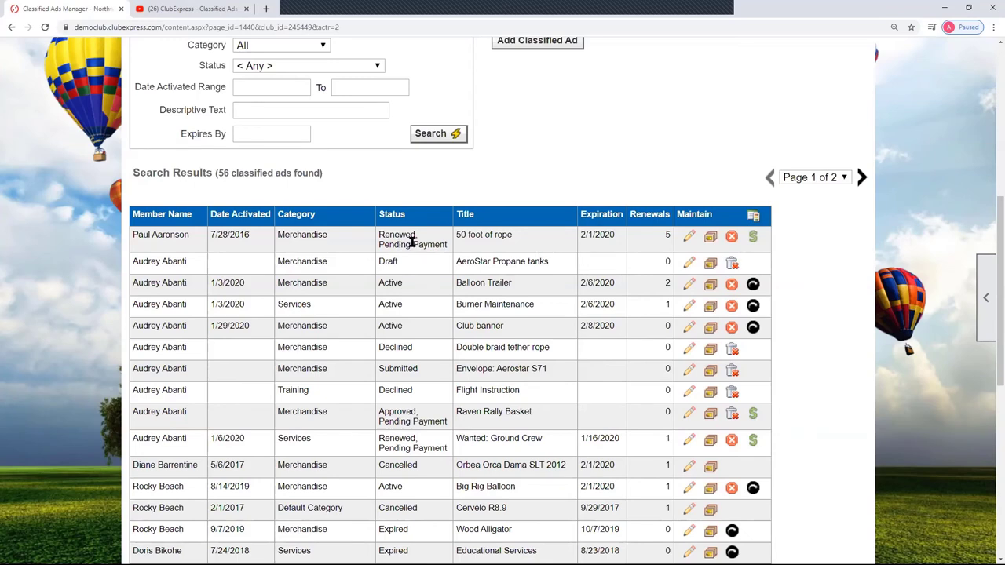
{"action": "scroll", "coordinate": [445, 245], "scroll_direction": "down", "scroll_amount": 2}
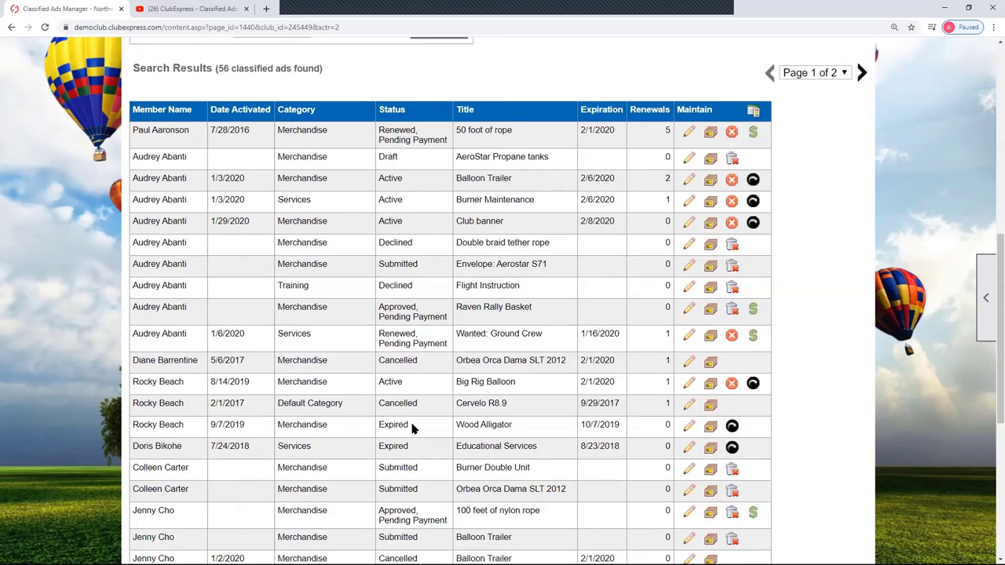
{"action": "scroll", "coordinate": [303, 402], "scroll_direction": "up", "scroll_amount": 2}
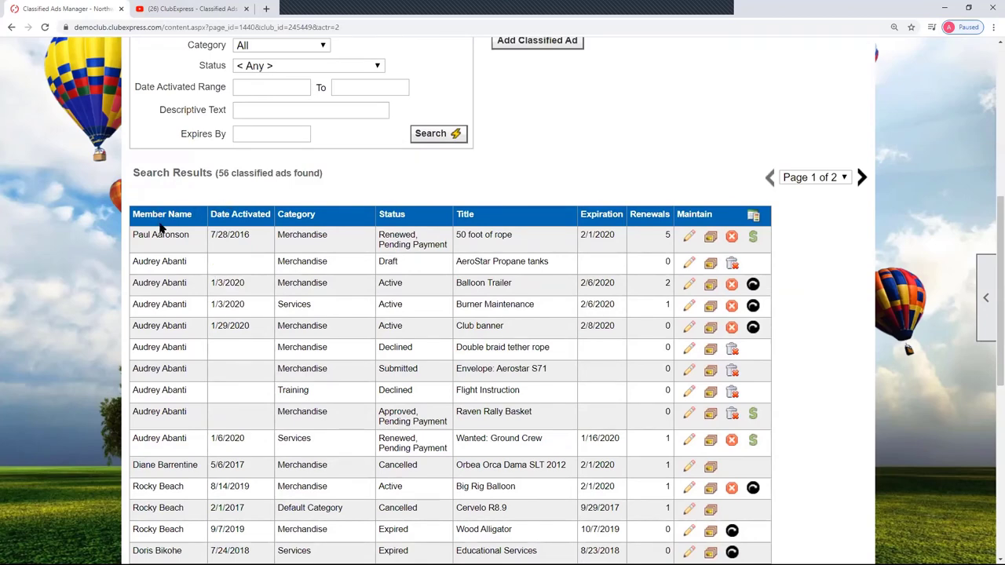
{"action": "scroll", "coordinate": [571, 198], "scroll_direction": "up", "scroll_amount": 1}
{"action": "scroll", "coordinate": [572, 199], "scroll_direction": "up", "scroll_amount": 4}
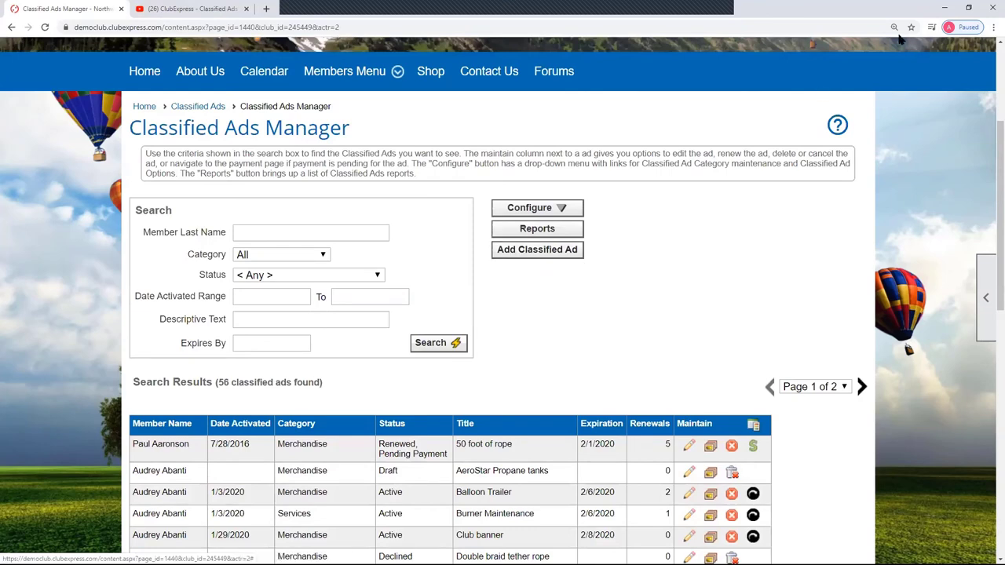
{"action": "scroll", "coordinate": [895, 118], "scroll_direction": "up", "scroll_amount": 3}
{"action": "scroll", "coordinate": [895, 97], "scroll_direction": "up", "scroll_amount": 1}
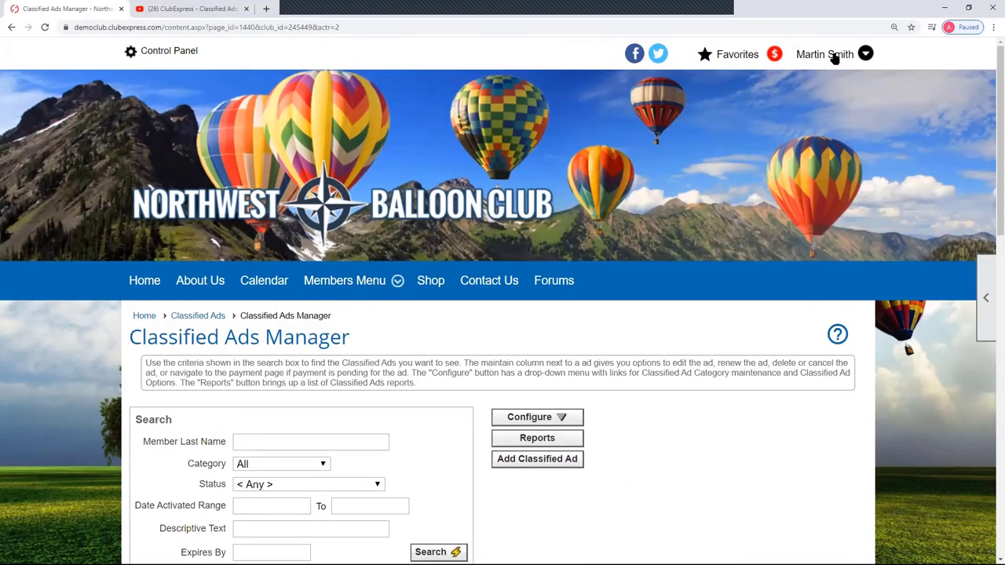
{"action": "left_click", "coordinate": [830, 56]}
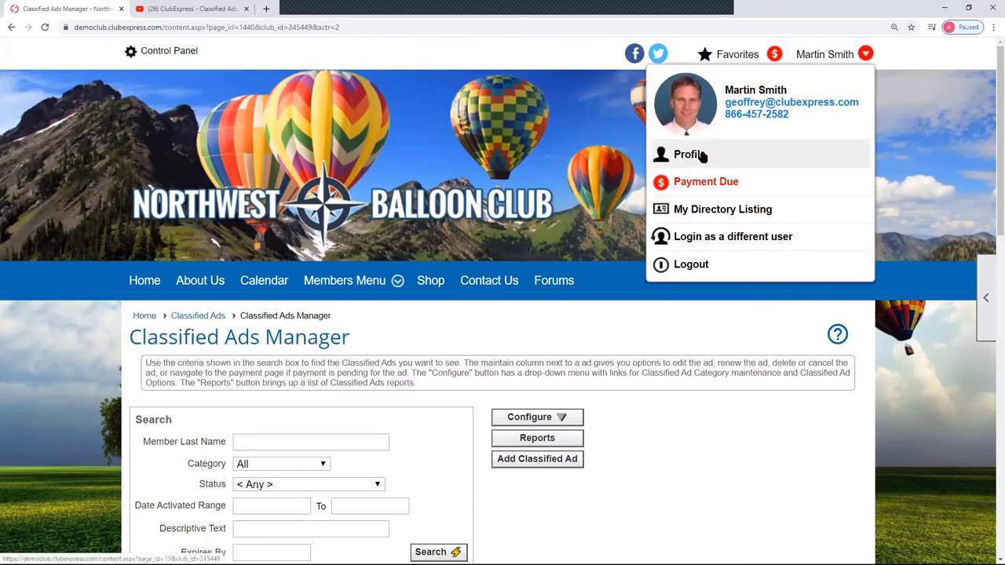
{"action": "scroll", "coordinate": [711, 433], "scroll_direction": "down", "scroll_amount": 3}
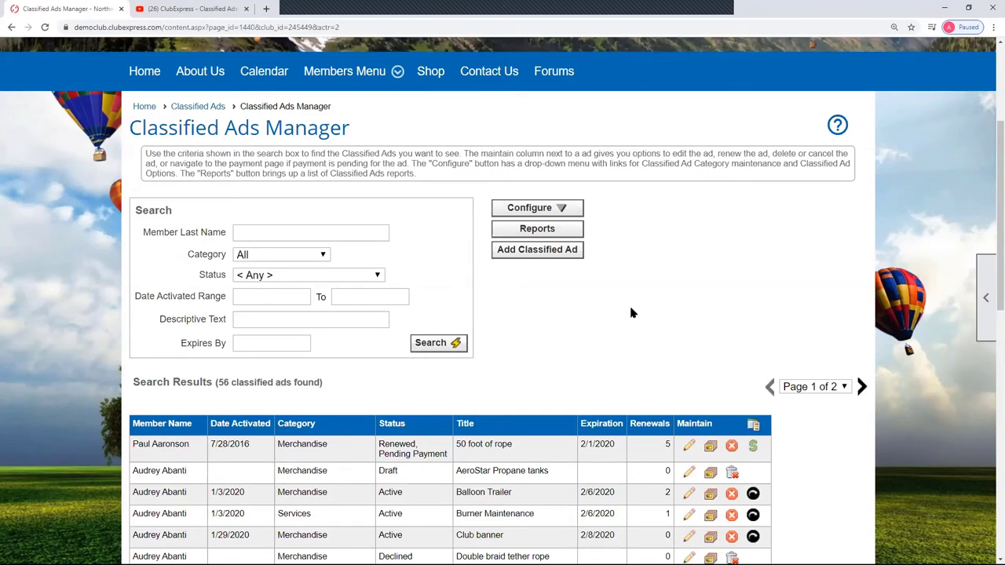
- Start a new classified ad and assign a member, found by last-name search, as owner
{"action": "left_click", "coordinate": [537, 252]}
{"action": "scroll", "coordinate": [831, 414], "scroll_direction": "down", "scroll_amount": 2}
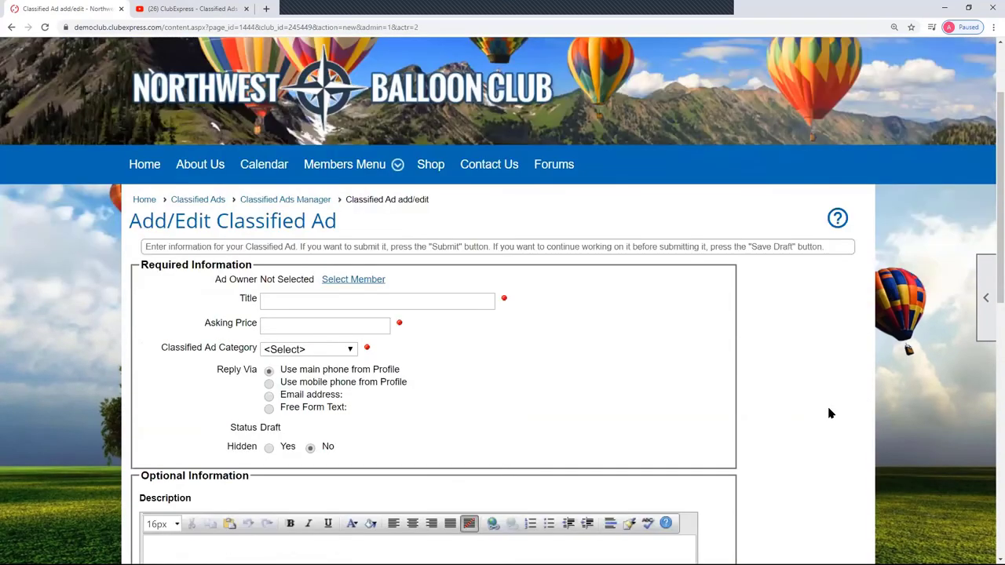
{"action": "scroll", "coordinate": [830, 414], "scroll_direction": "down", "scroll_amount": 1}
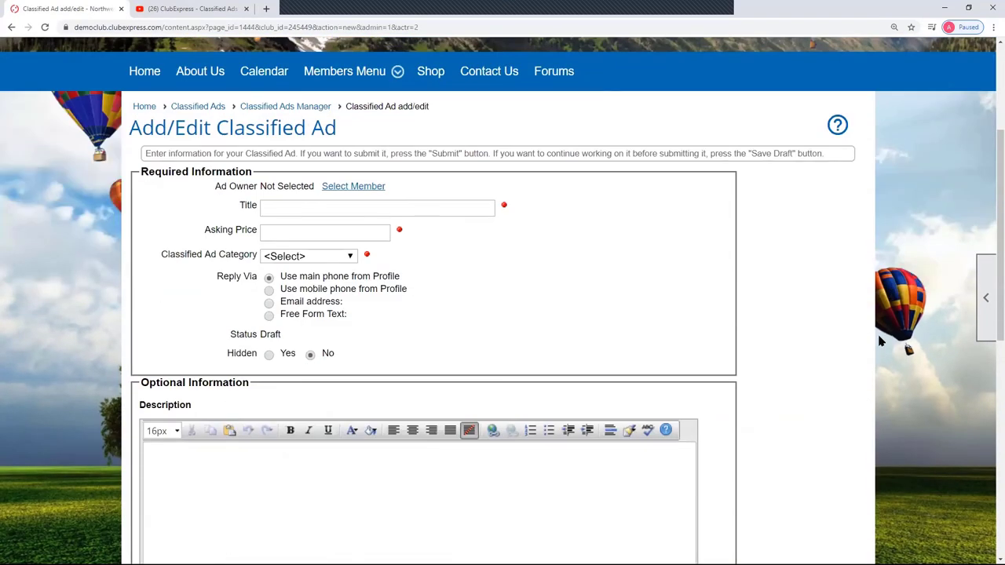
{"action": "left_click", "coordinate": [365, 187]}
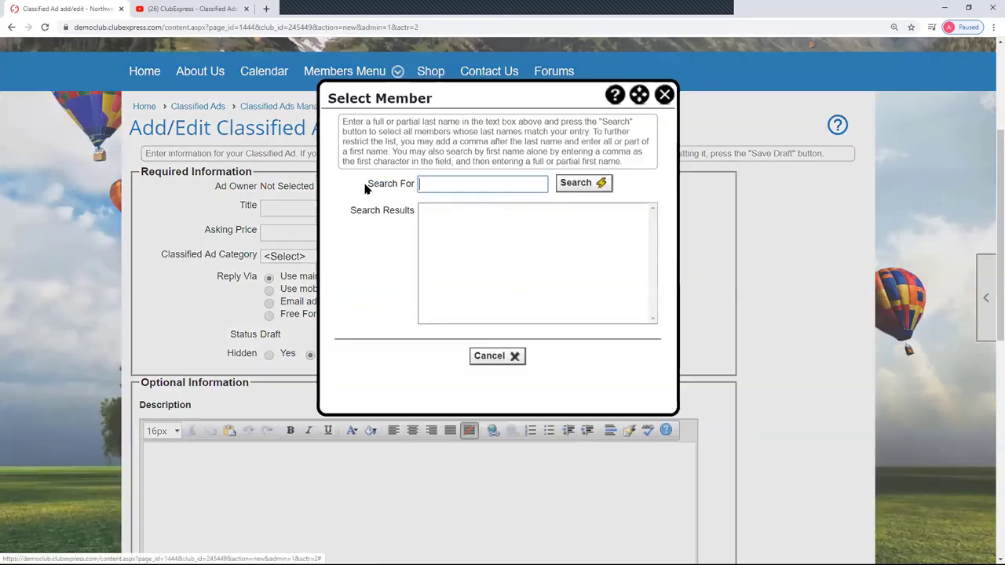
{"action": "left_click", "coordinate": [443, 185]}
{"action": "type", "text": "diaz"}
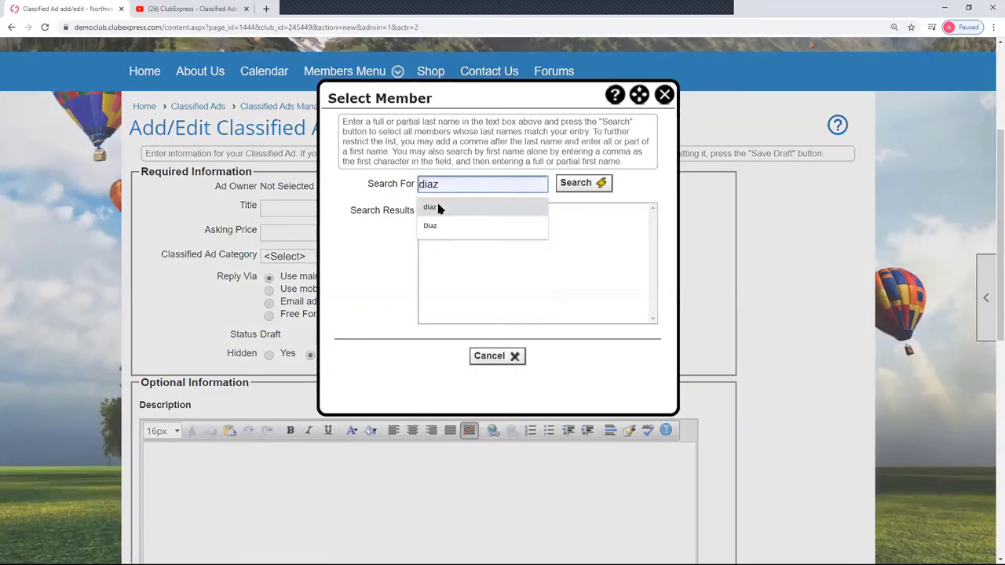
{"action": "left_click", "coordinate": [446, 208]}
{"action": "left_click", "coordinate": [599, 183]}
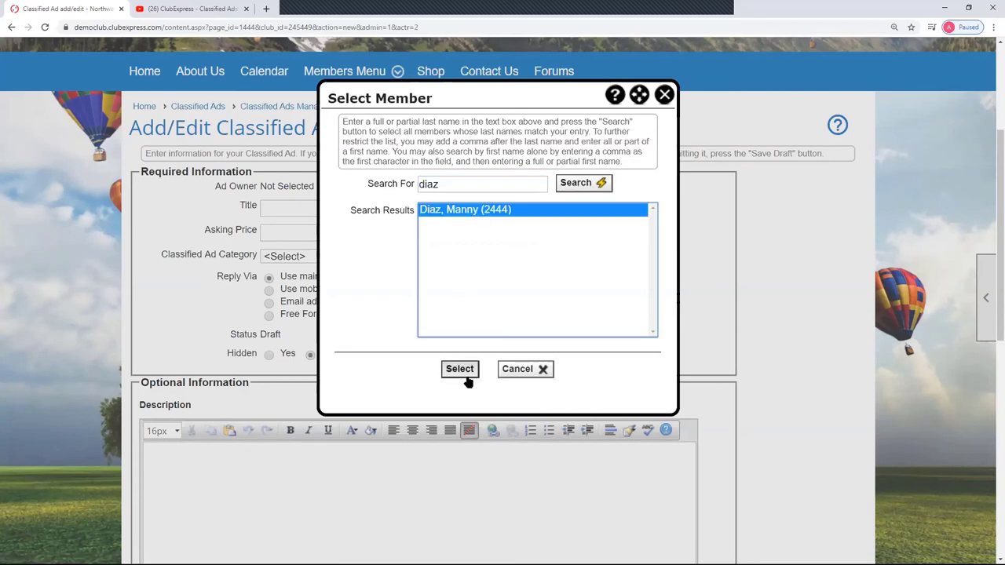
{"action": "left_click", "coordinate": [460, 368]}
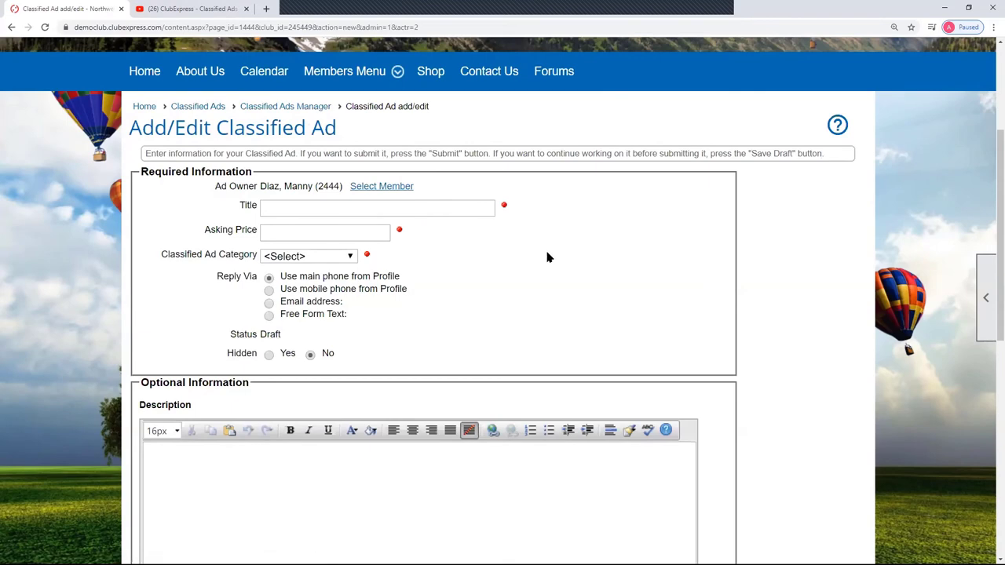
{"action": "scroll", "coordinate": [804, 330], "scroll_direction": "down", "scroll_amount": 5}
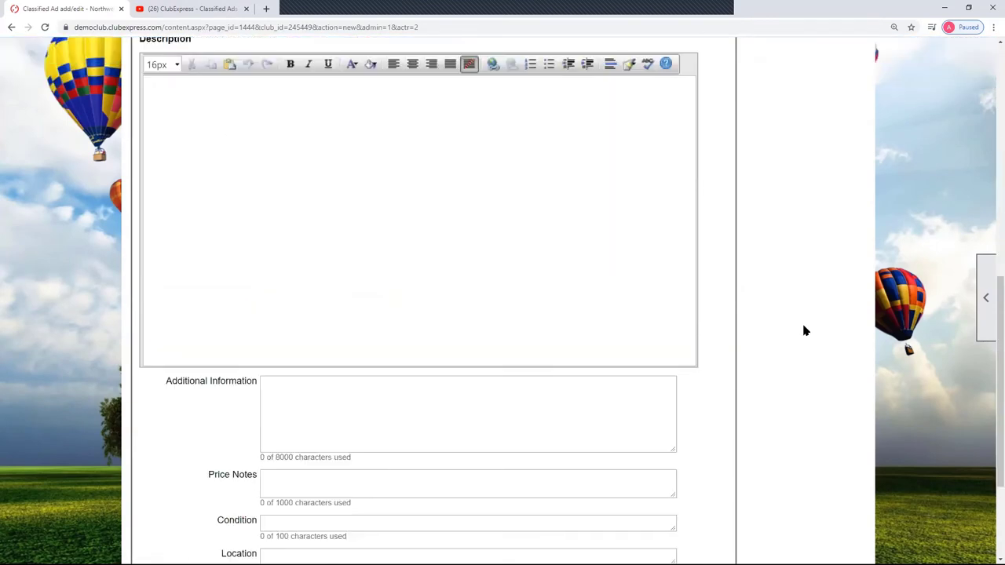
{"action": "scroll", "coordinate": [804, 331], "scroll_direction": "down", "scroll_amount": 3}
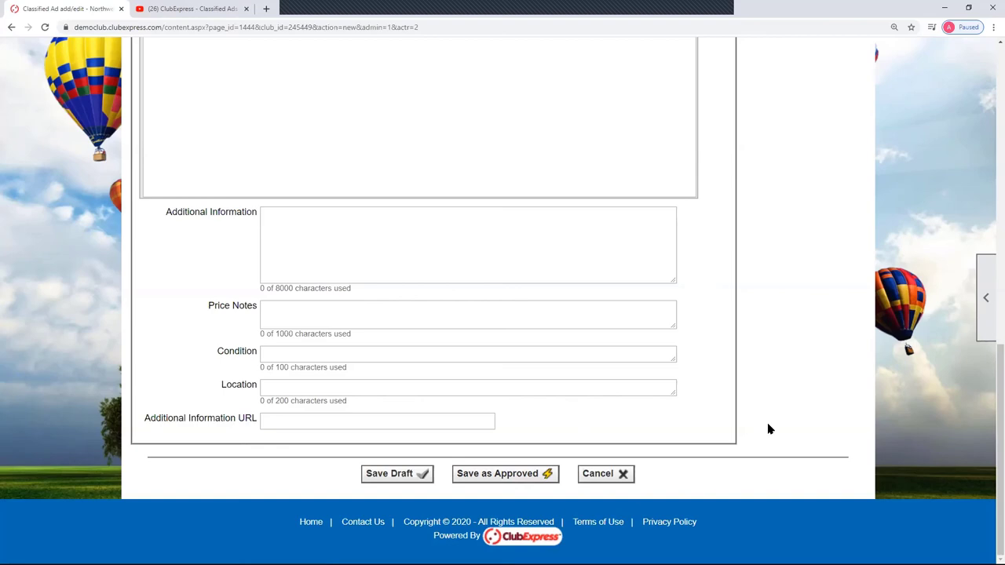
{"action": "scroll", "coordinate": [769, 429], "scroll_direction": "up", "scroll_amount": 10}
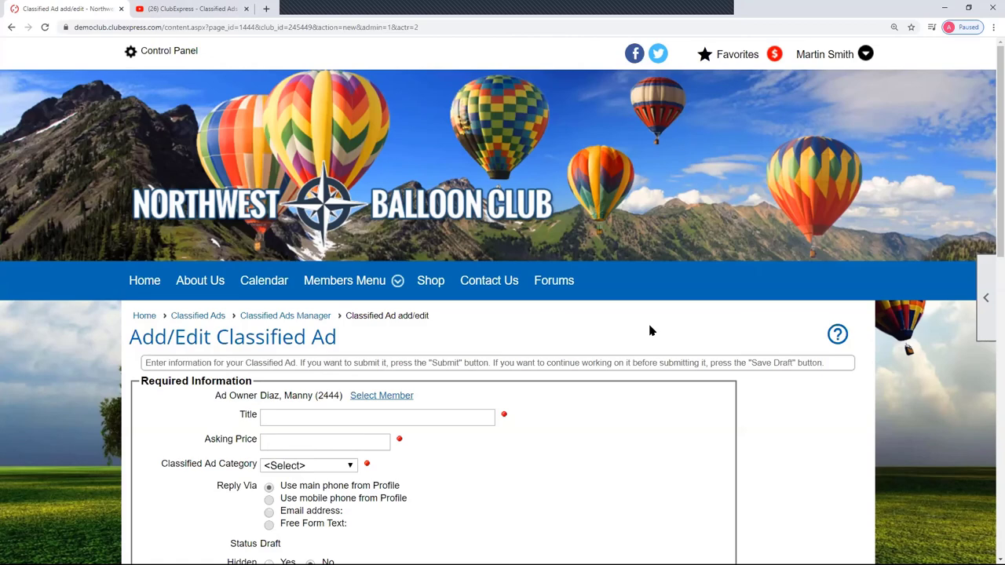
- Go to Classified Ad Category Administration via Configure and open a blank new-category form
{"action": "left_click", "coordinate": [283, 321]}
{"action": "scroll", "coordinate": [687, 347], "scroll_direction": "down", "scroll_amount": 3}
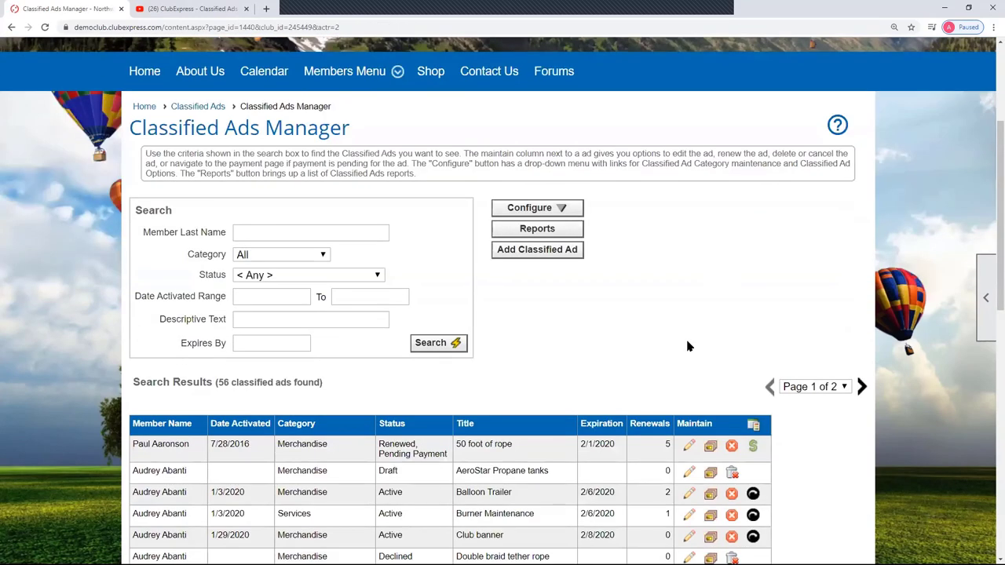
{"action": "left_click", "coordinate": [562, 211]}
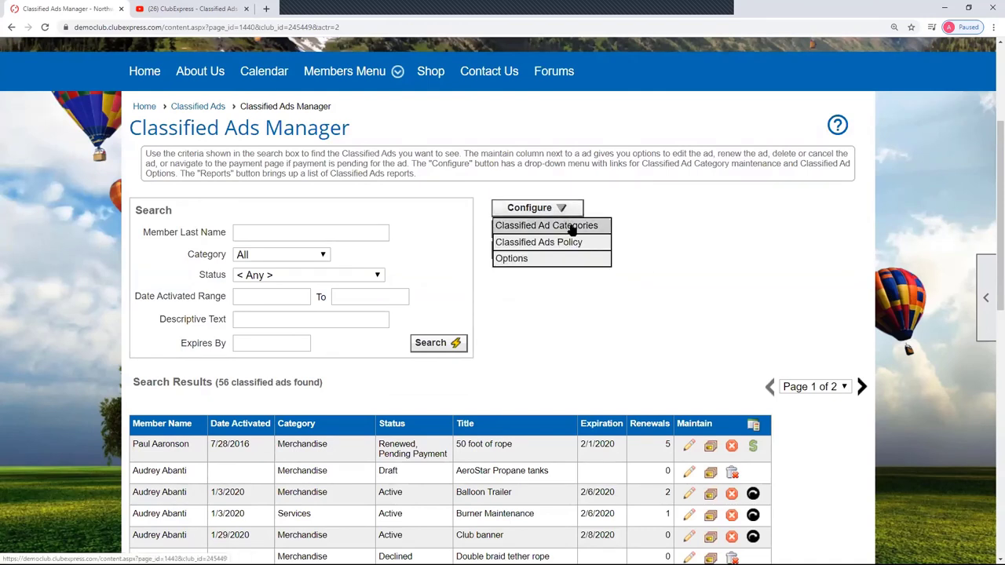
{"action": "left_click", "coordinate": [571, 228]}
{"action": "scroll", "coordinate": [690, 323], "scroll_direction": "down", "scroll_amount": 3}
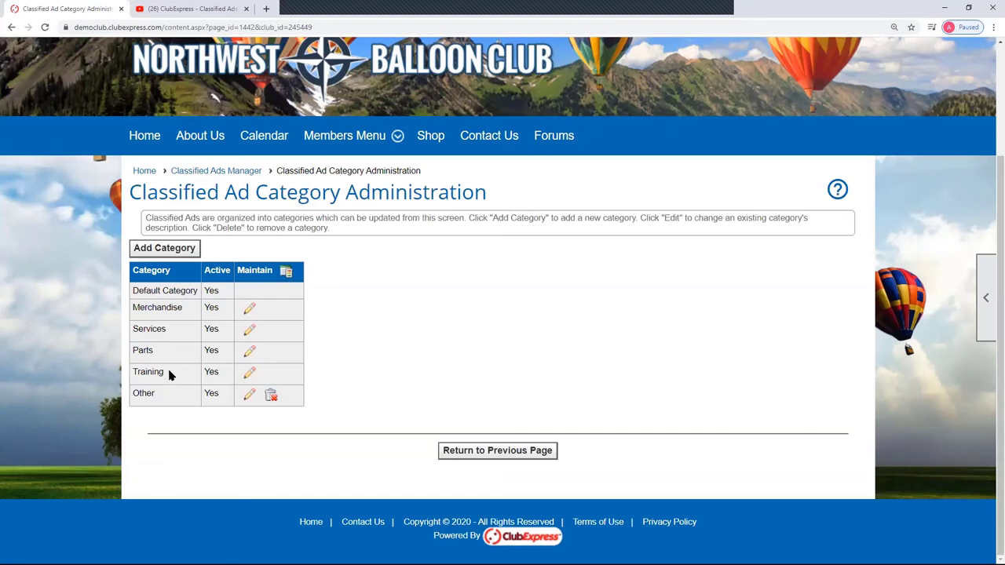
{"action": "left_click", "coordinate": [166, 252]}
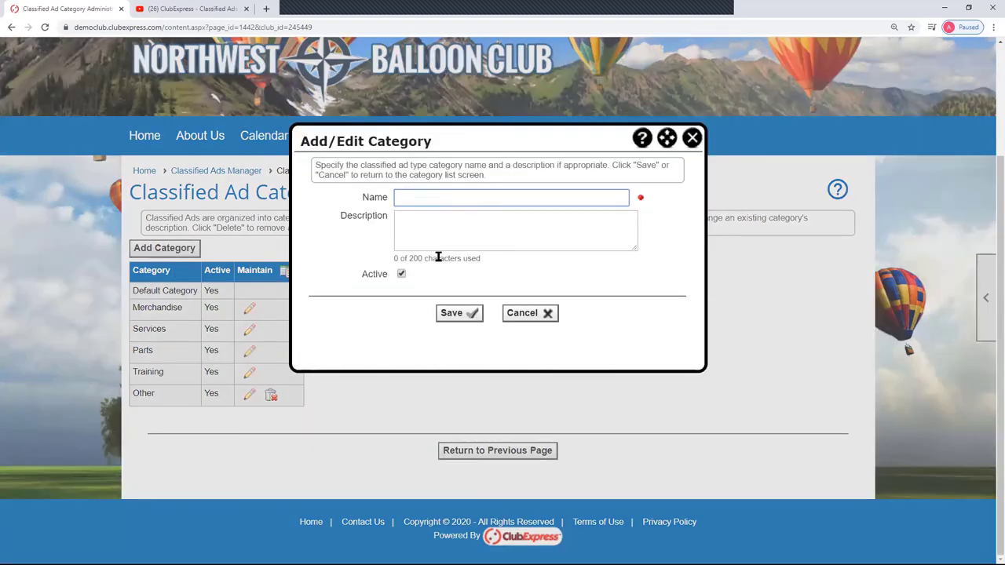
- Untick the new category's active option, then cancel without saving it
{"action": "left_click", "coordinate": [402, 274]}
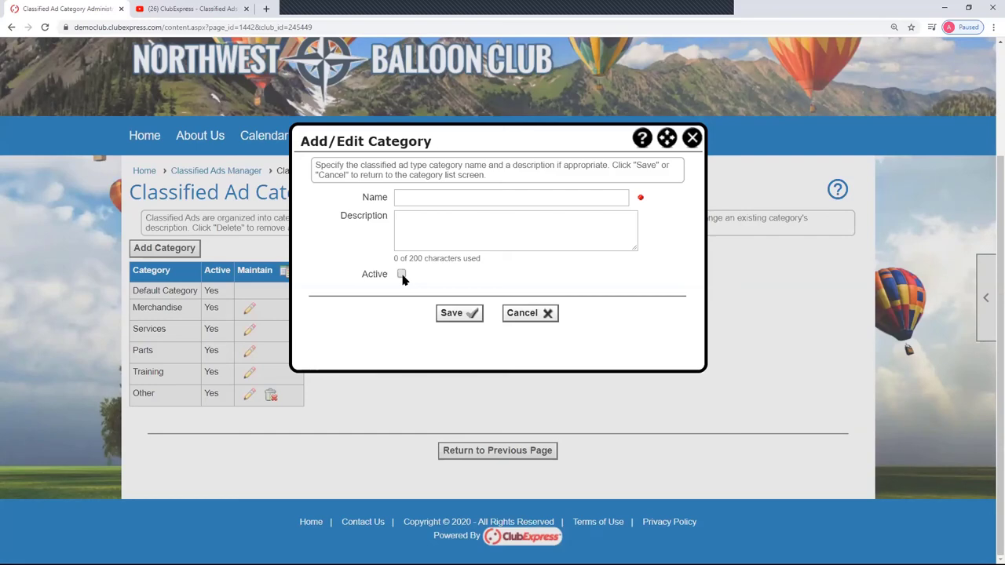
{"action": "left_click", "coordinate": [529, 314]}
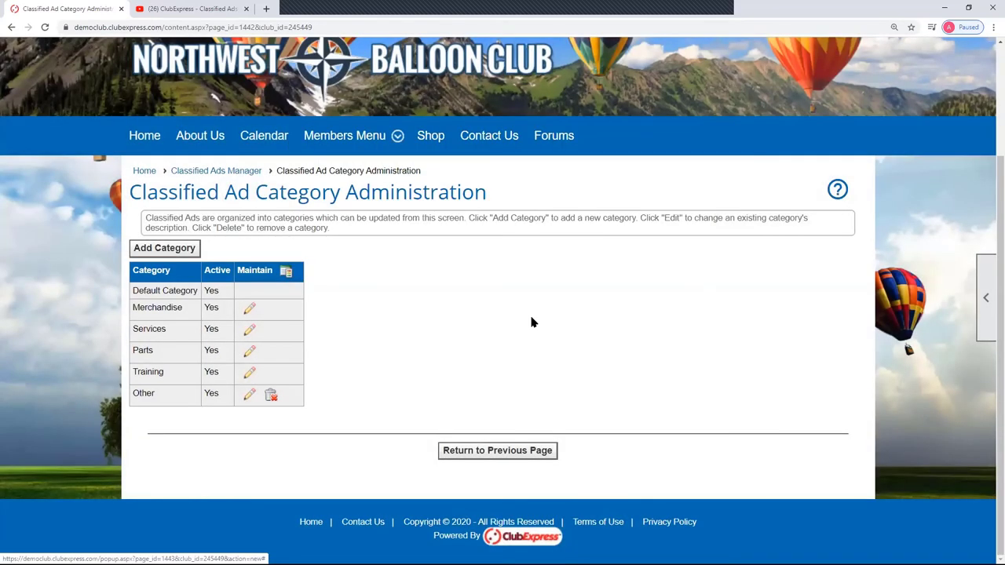
{"action": "left_click", "coordinate": [245, 172]}
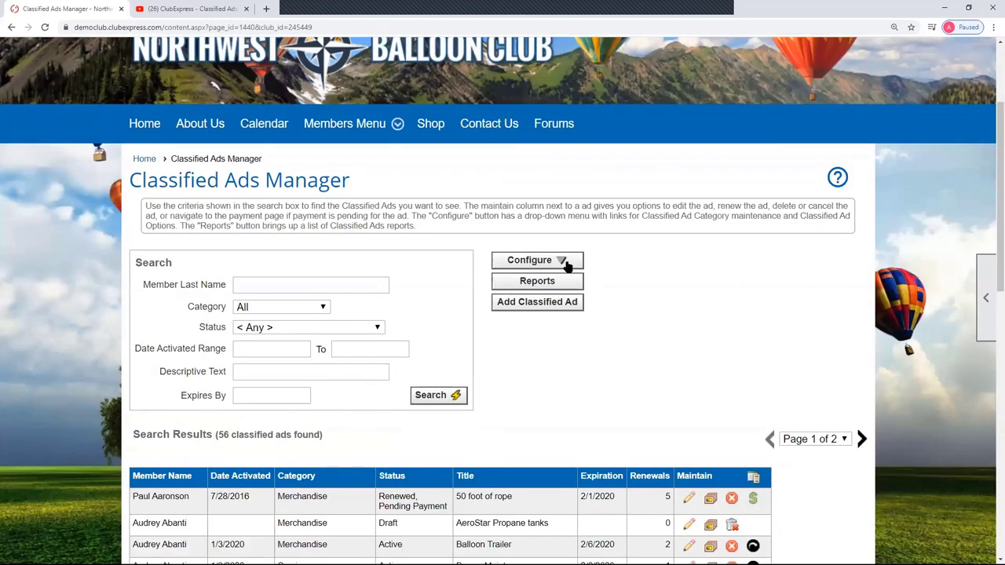
{"action": "left_click", "coordinate": [565, 264]}
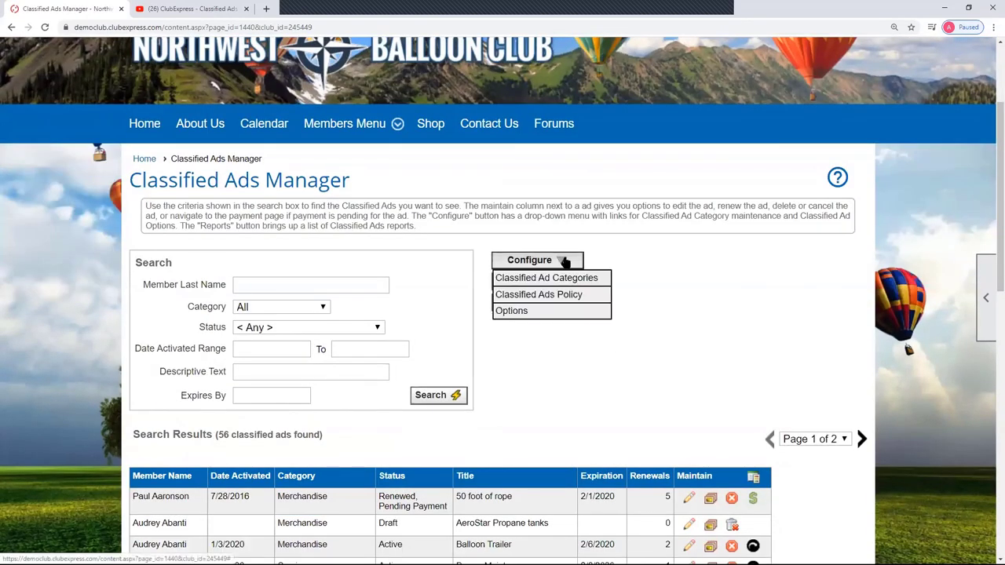
{"action": "left_click", "coordinate": [561, 294]}
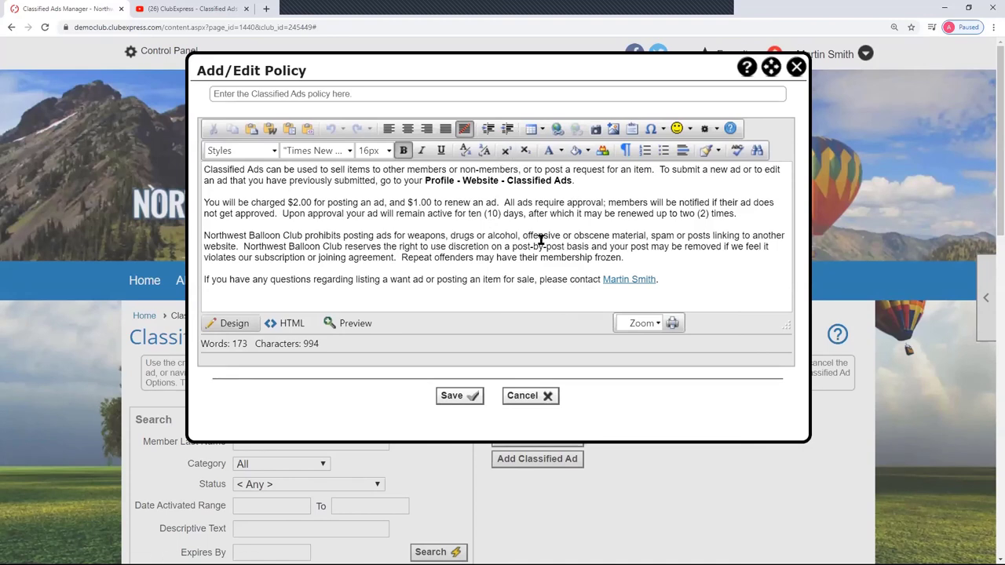
{"action": "left_click", "coordinate": [689, 282]}
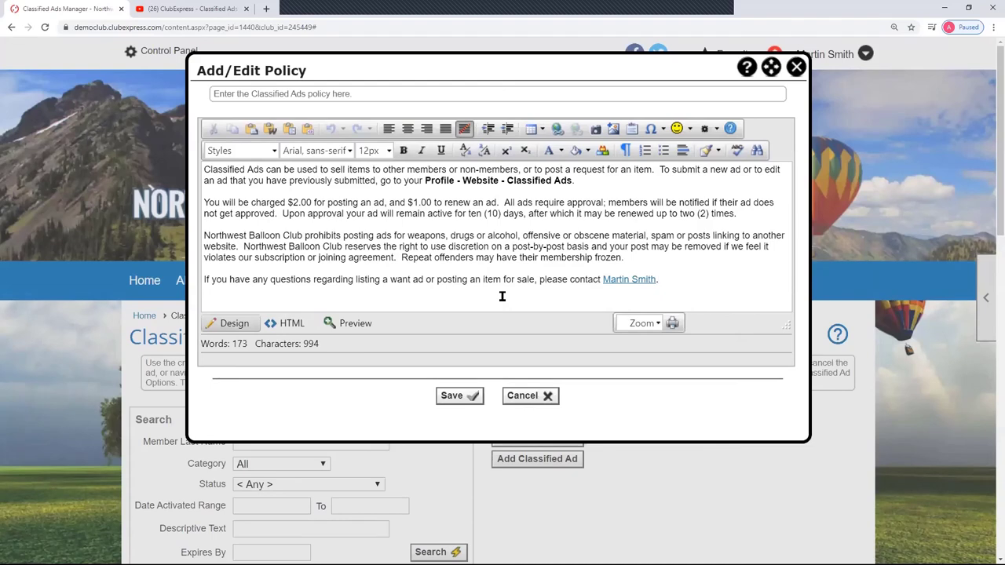
{"action": "left_click", "coordinate": [547, 398]}
- Leave the policy editor and go to the Classified Ads Options page
{"action": "left_click", "coordinate": [554, 107]}
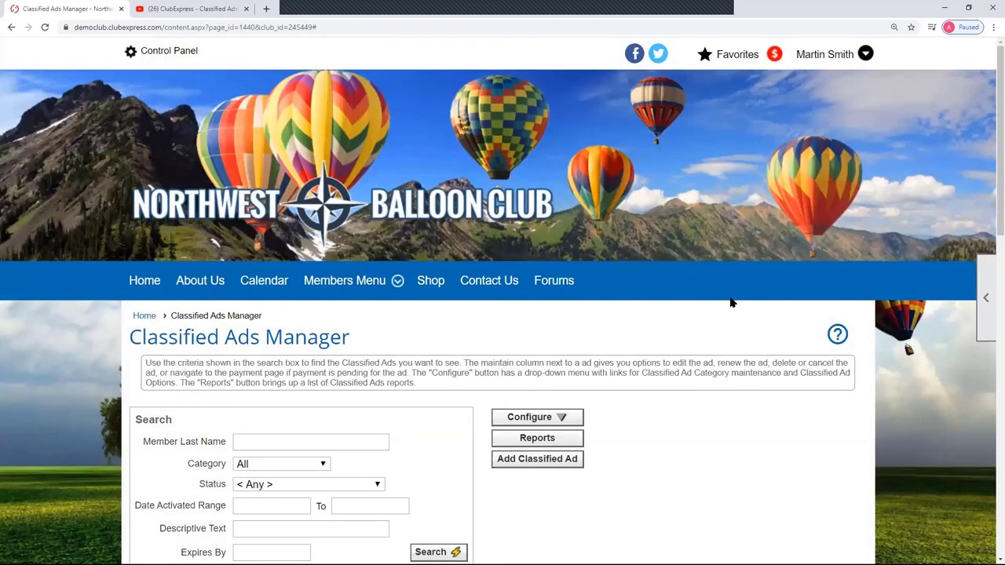
{"action": "left_click", "coordinate": [560, 422]}
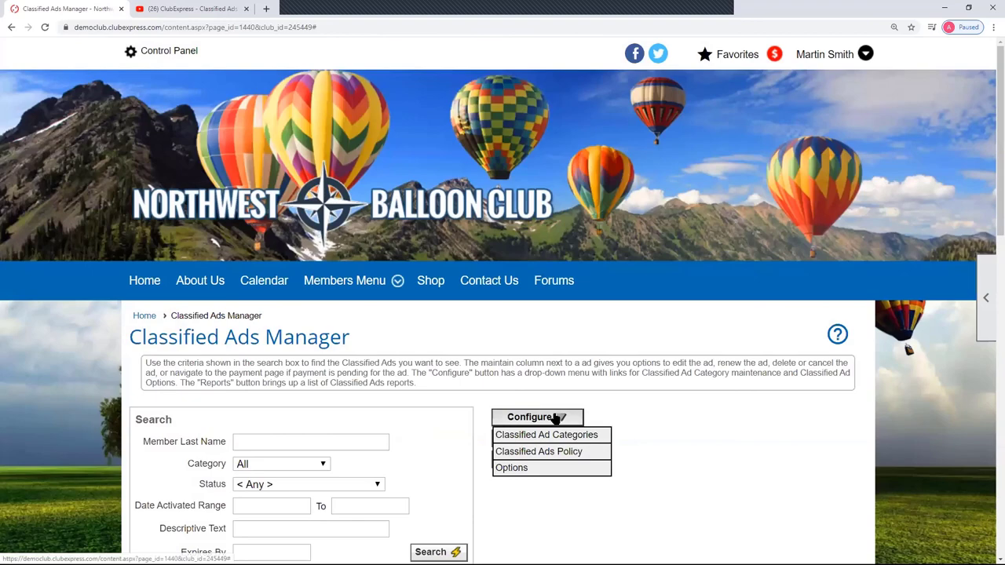
{"action": "left_click", "coordinate": [525, 469]}
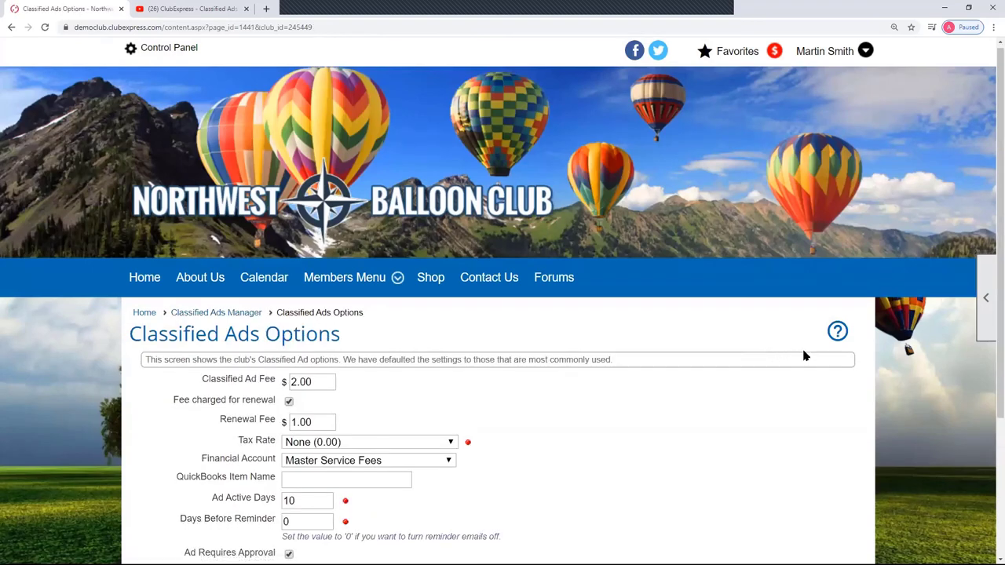
{"action": "scroll", "coordinate": [803, 356], "scroll_direction": "down", "scroll_amount": 3}
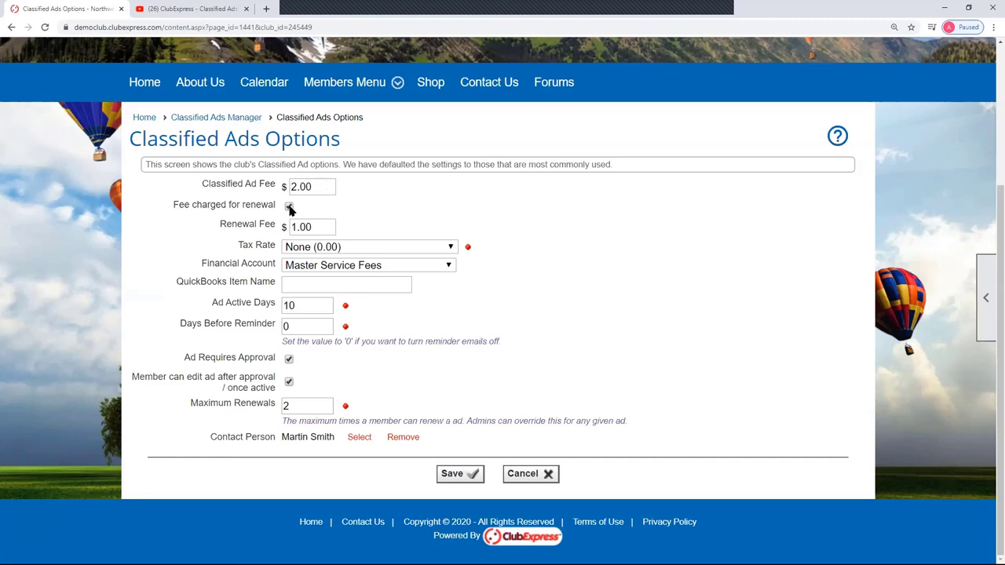
- Keep the $1.00 renewal fee charged and leave the tax rate at None
{"action": "left_click", "coordinate": [289, 206]}
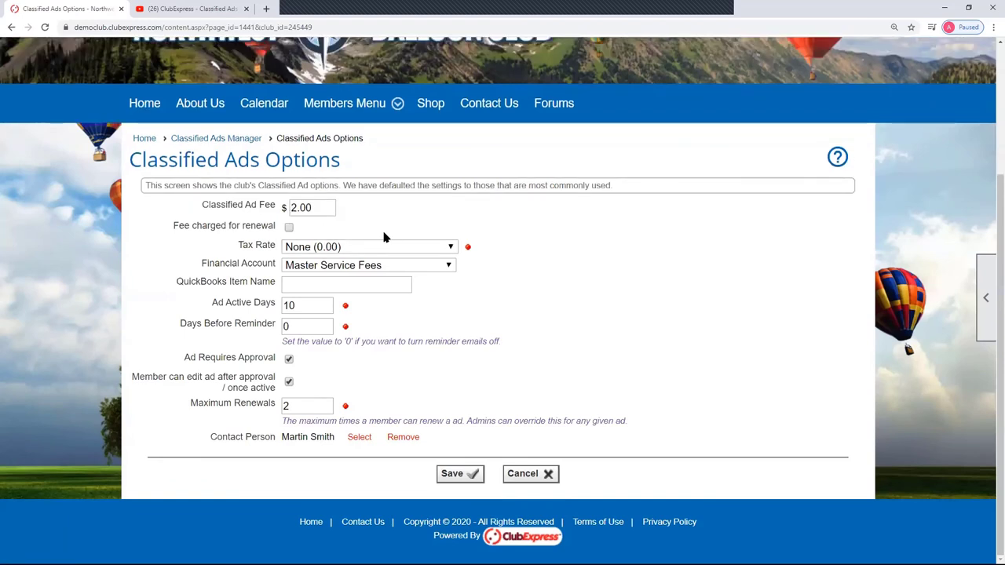
{"action": "left_click", "coordinate": [289, 228]}
{"action": "left_click", "coordinate": [326, 227]}
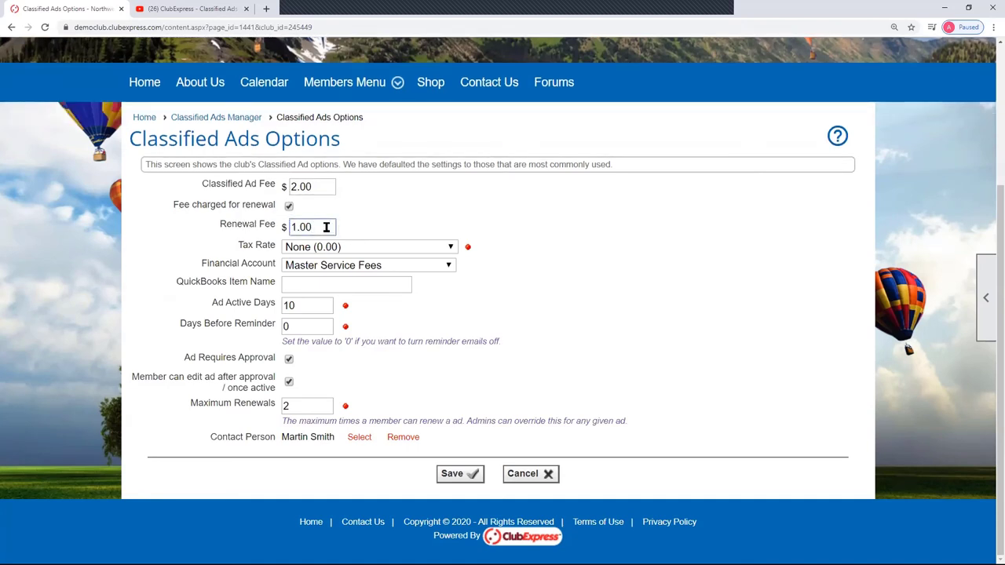
{"action": "left_click", "coordinate": [452, 248]}
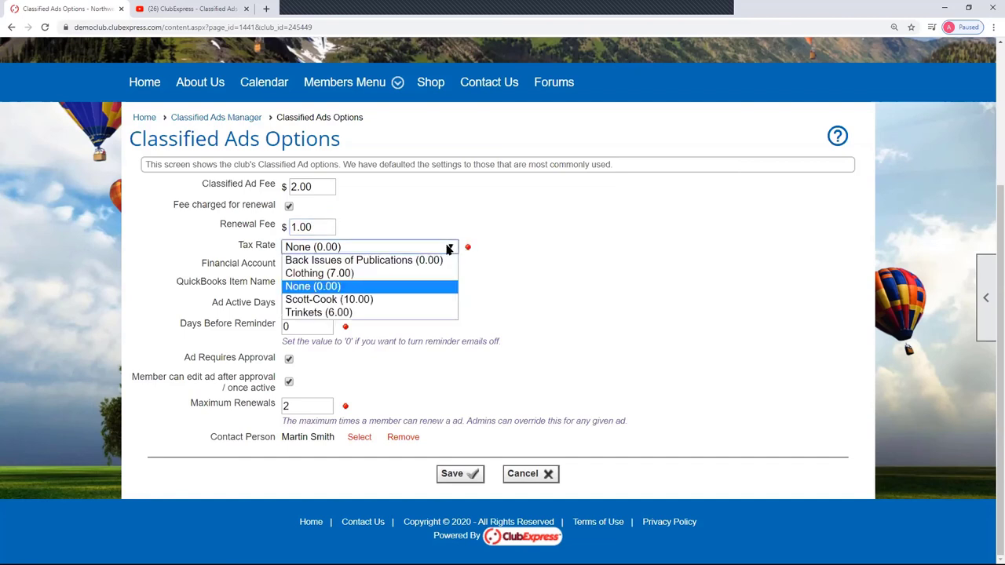
{"action": "left_click", "coordinate": [540, 244]}
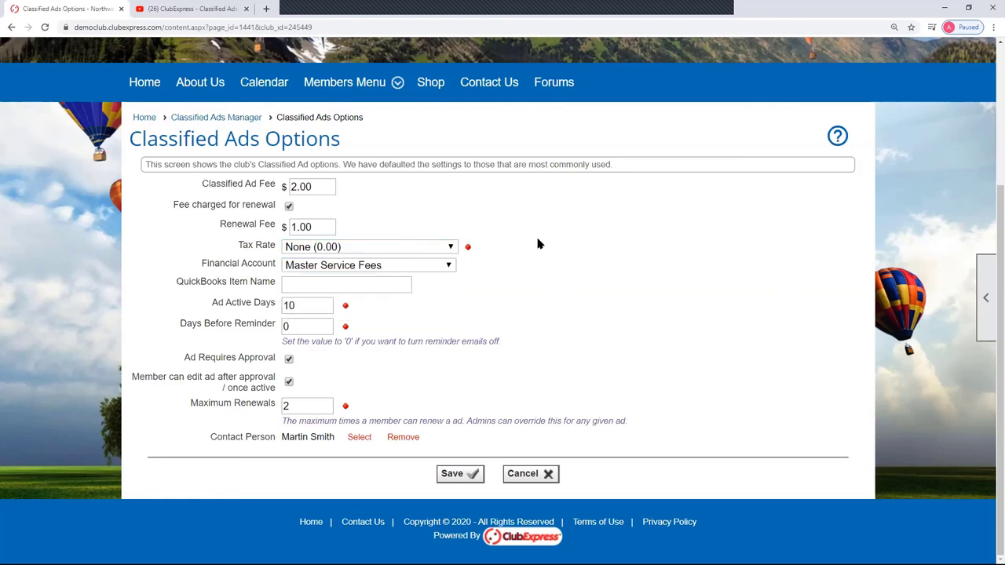
{"action": "left_click", "coordinate": [449, 269]}
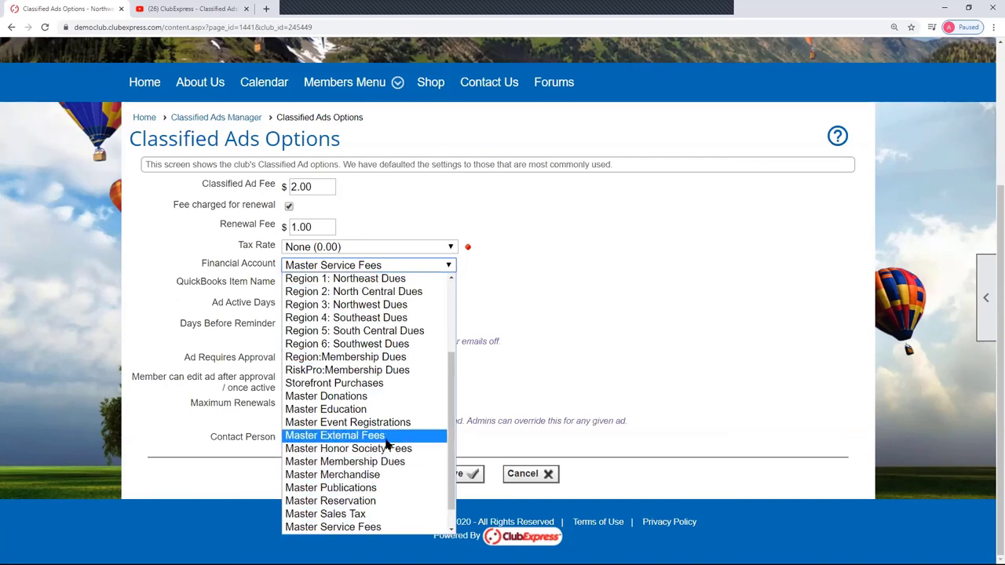
{"action": "left_click", "coordinate": [715, 352]}
{"action": "left_click", "coordinate": [329, 284]}
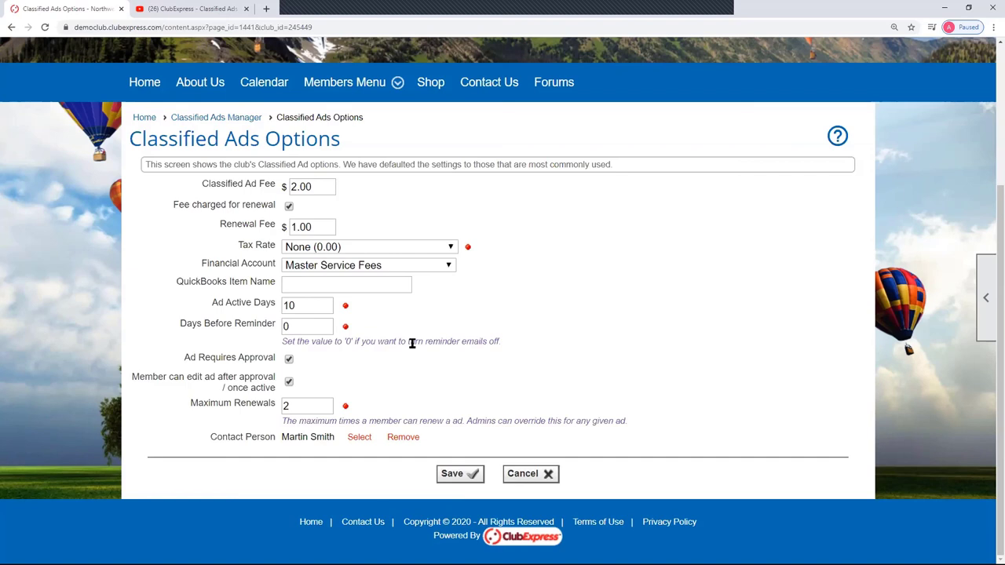
- Leave Ad Requires Approval and member editing of approved ads both enabled, then select Maximum Renewals
{"action": "left_click", "coordinate": [289, 359]}
{"action": "left_click", "coordinate": [289, 360]}
{"action": "left_click", "coordinate": [289, 383]}
{"action": "left_click", "coordinate": [289, 383]}
{"action": "left_click", "coordinate": [289, 383]}
{"action": "left_click", "coordinate": [289, 383]}
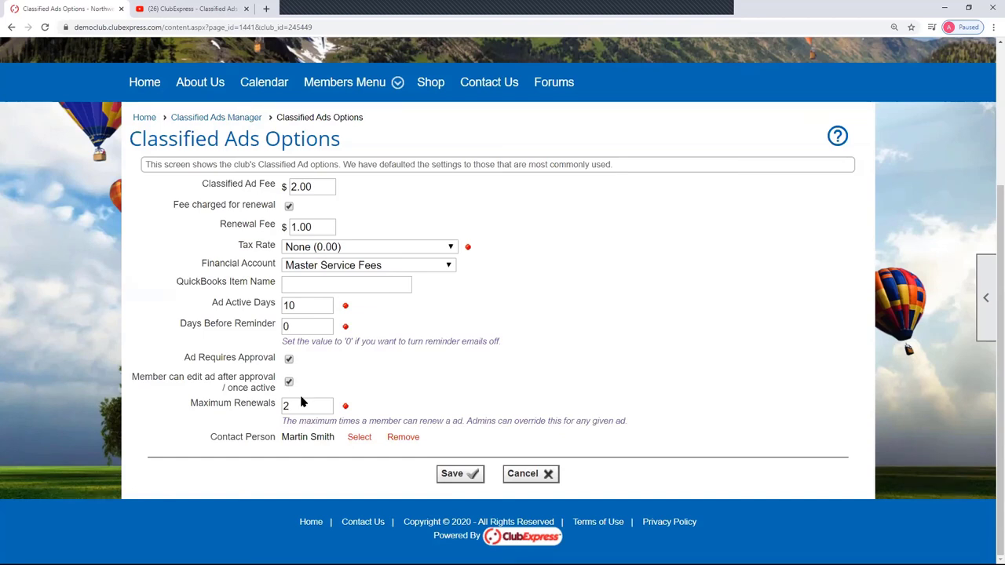
{"action": "left_click", "coordinate": [313, 402]}
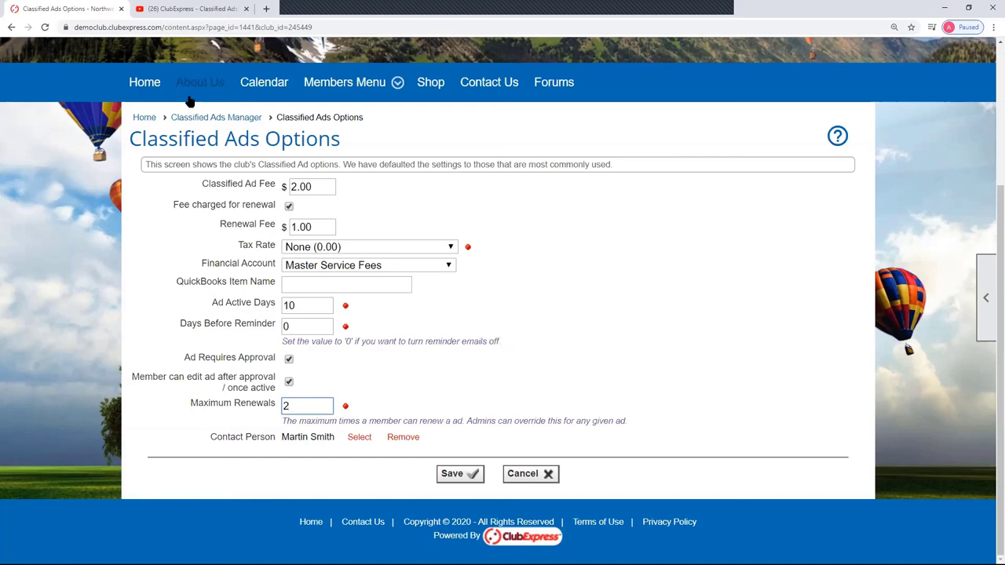
{"action": "left_click", "coordinate": [221, 123]}
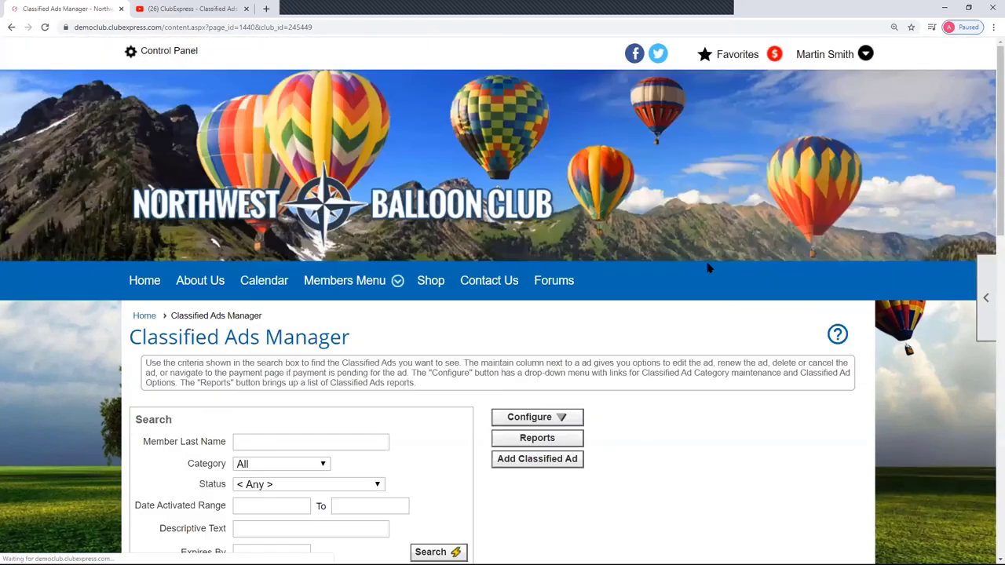
{"action": "scroll", "coordinate": [703, 276], "scroll_direction": "down", "scroll_amount": 3}
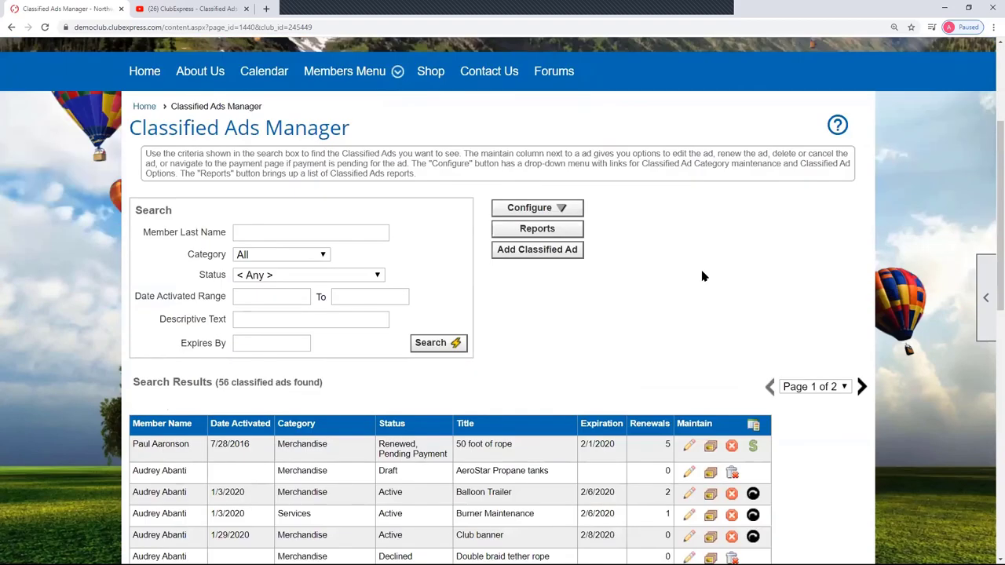
{"action": "left_click", "coordinate": [554, 229]}
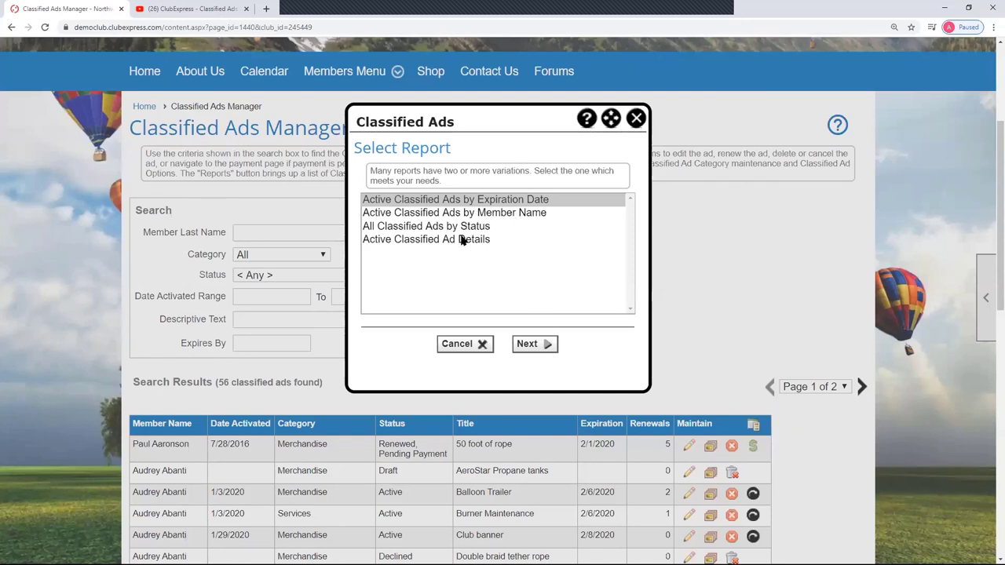
{"action": "left_click", "coordinate": [468, 344]}
{"action": "scroll", "coordinate": [668, 320], "scroll_direction": "down", "scroll_amount": 2}
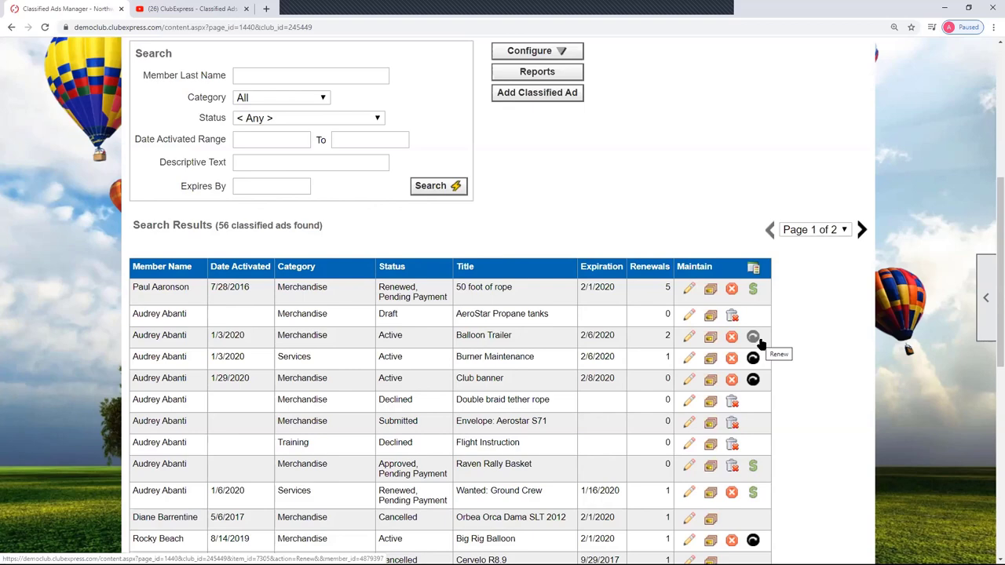
{"action": "left_click", "coordinate": [756, 340]}
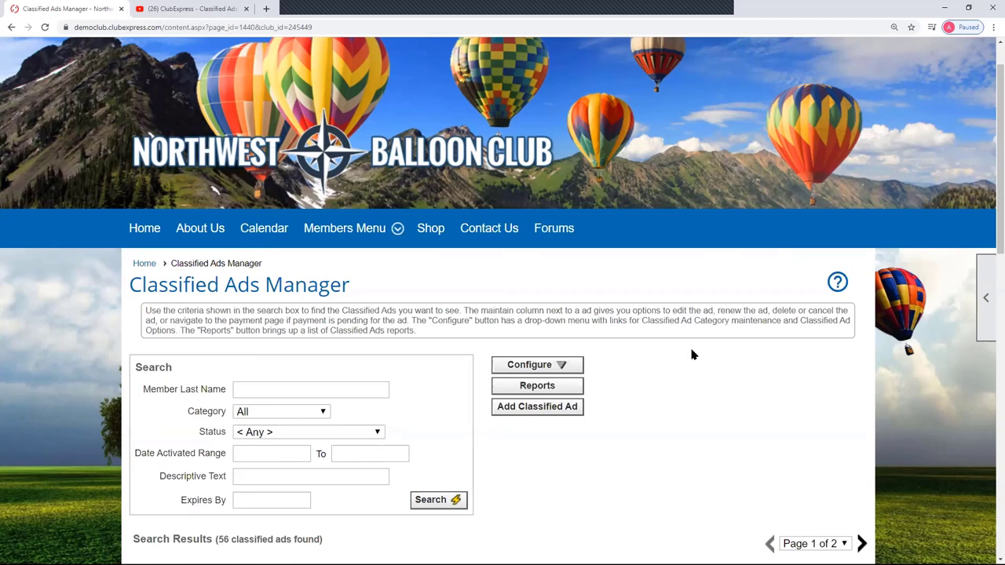
{"action": "scroll", "coordinate": [695, 352], "scroll_direction": "down", "scroll_amount": 2}
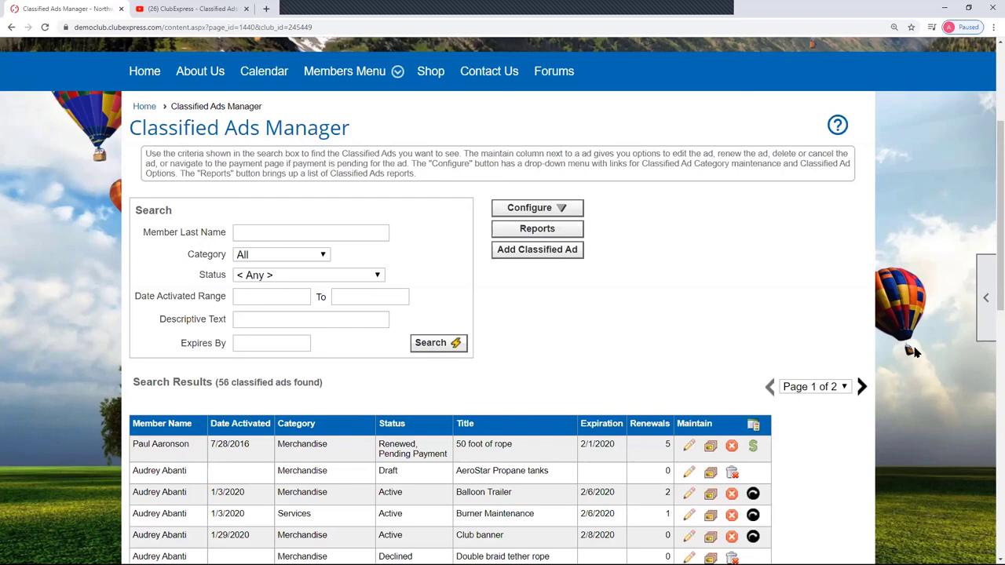
{"action": "scroll", "coordinate": [913, 350], "scroll_direction": "down", "scroll_amount": 1}
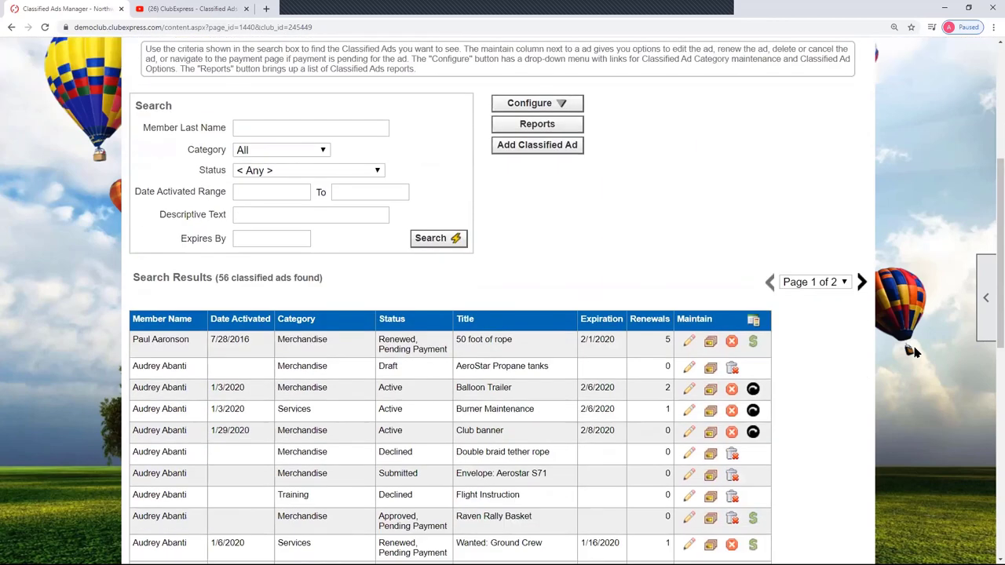
{"action": "scroll", "coordinate": [918, 365], "scroll_direction": "up", "scroll_amount": 1}
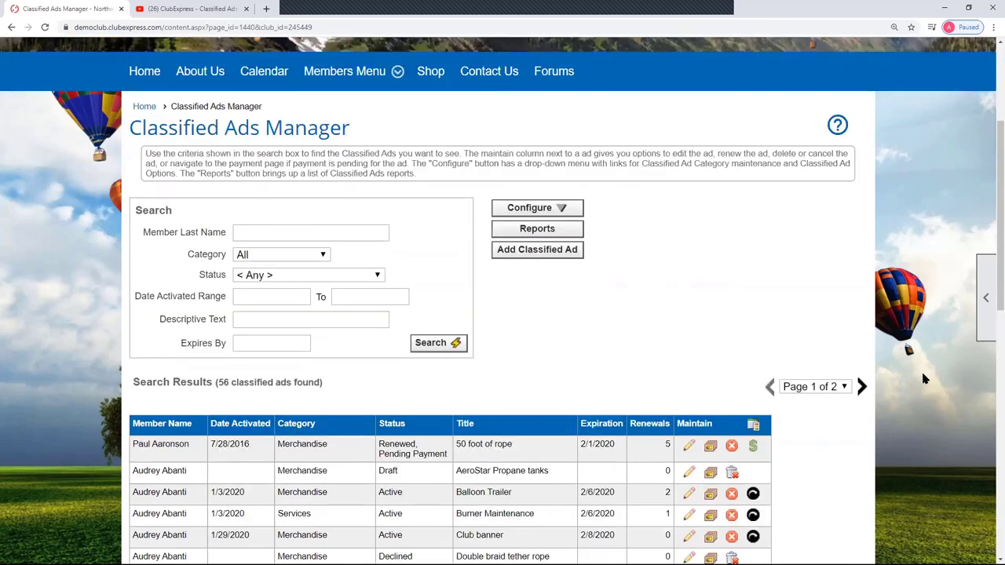